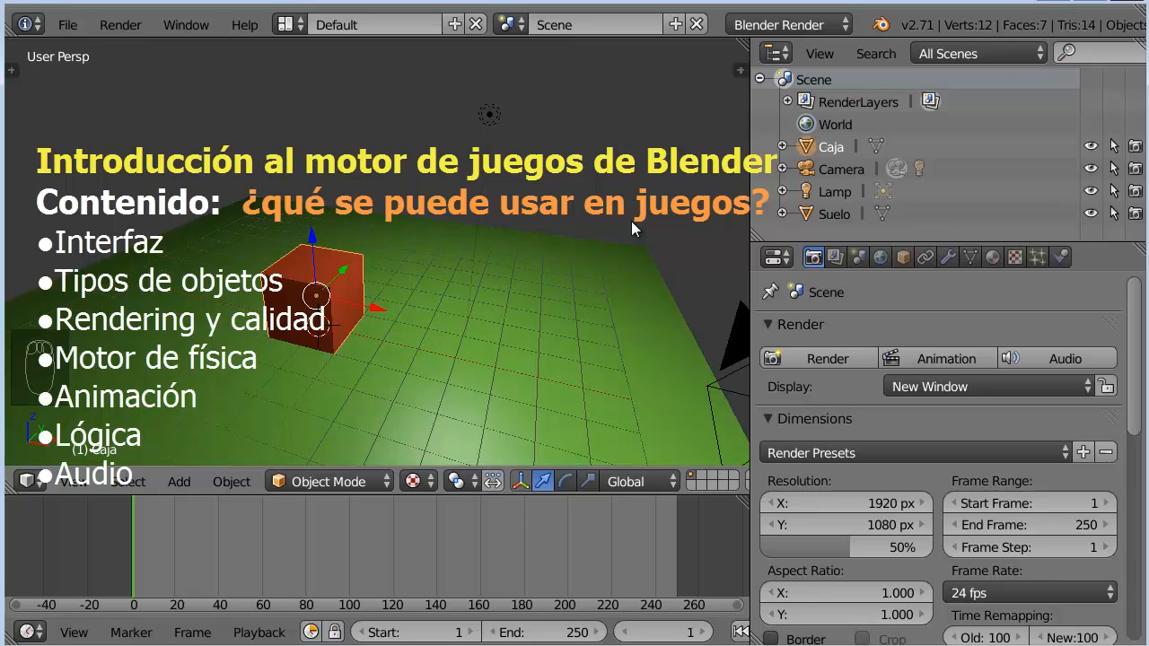
Step: Switch the render engine to Blender Game and change the lamp's type to Spot
click(791, 28)
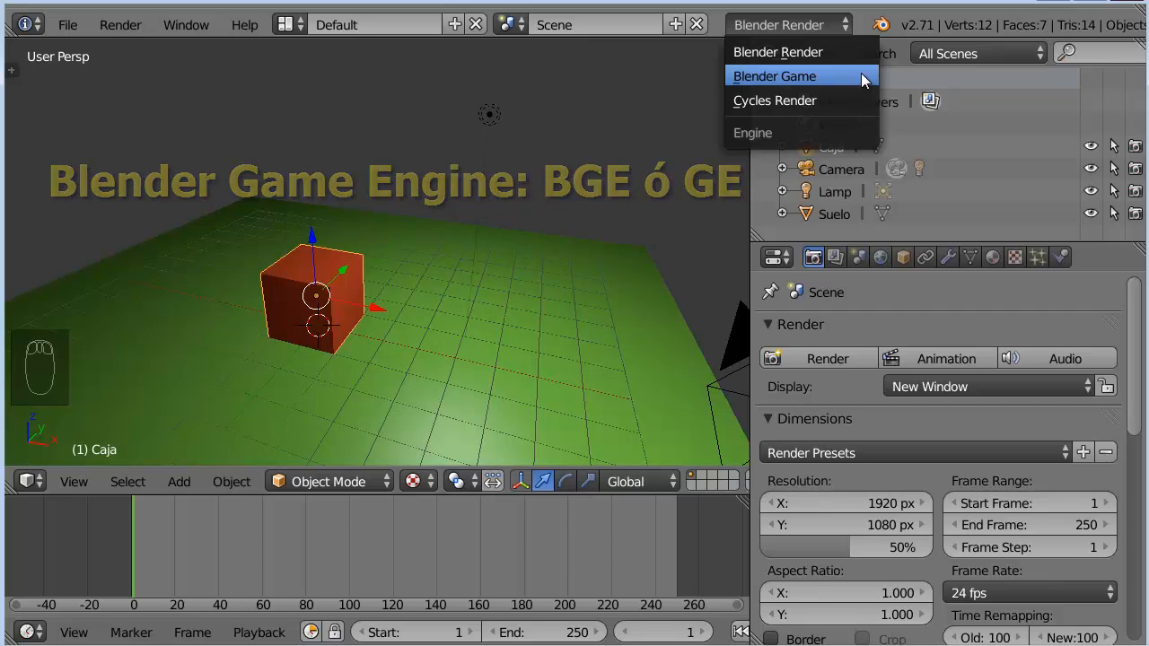
click(861, 75)
right_click(490, 114)
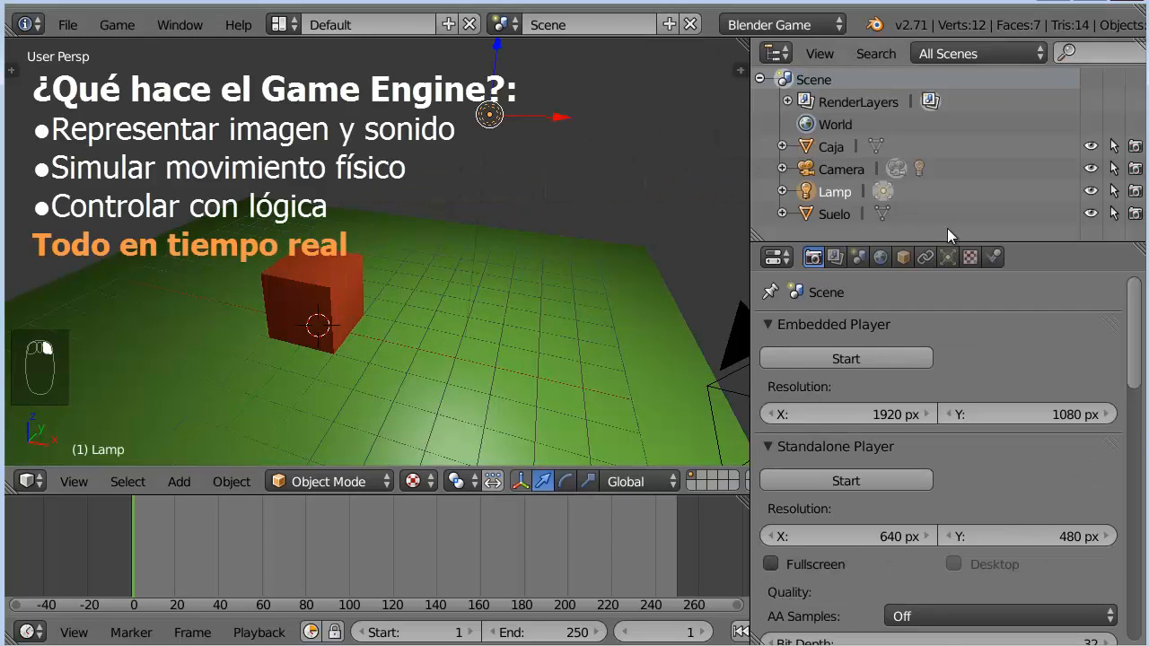
click(992, 256)
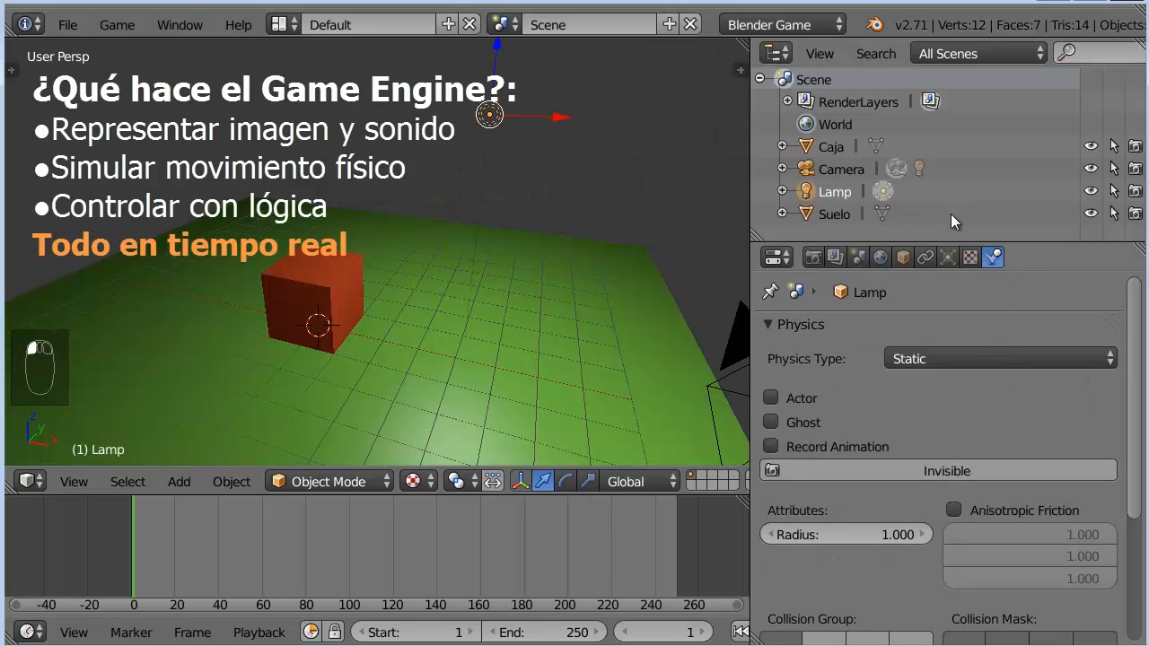
click(947, 257)
click(954, 579)
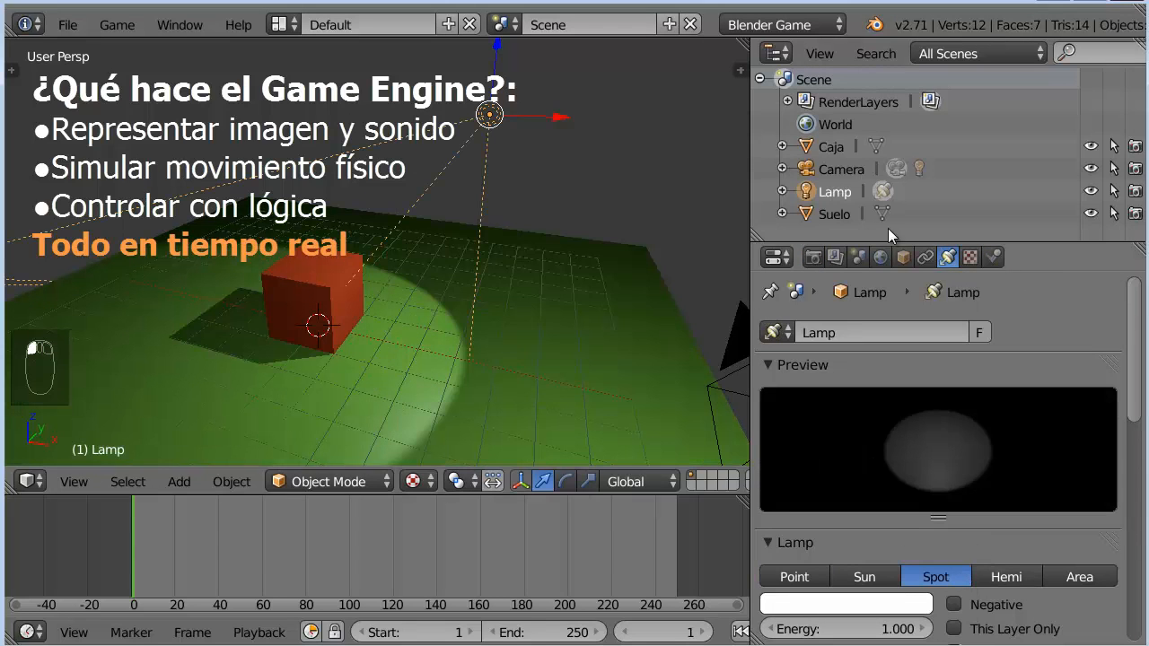
Step: Set the red box's physics type to Rigid Body and enable its collision bounds with the Box shape
right_click(322, 282)
click(991, 257)
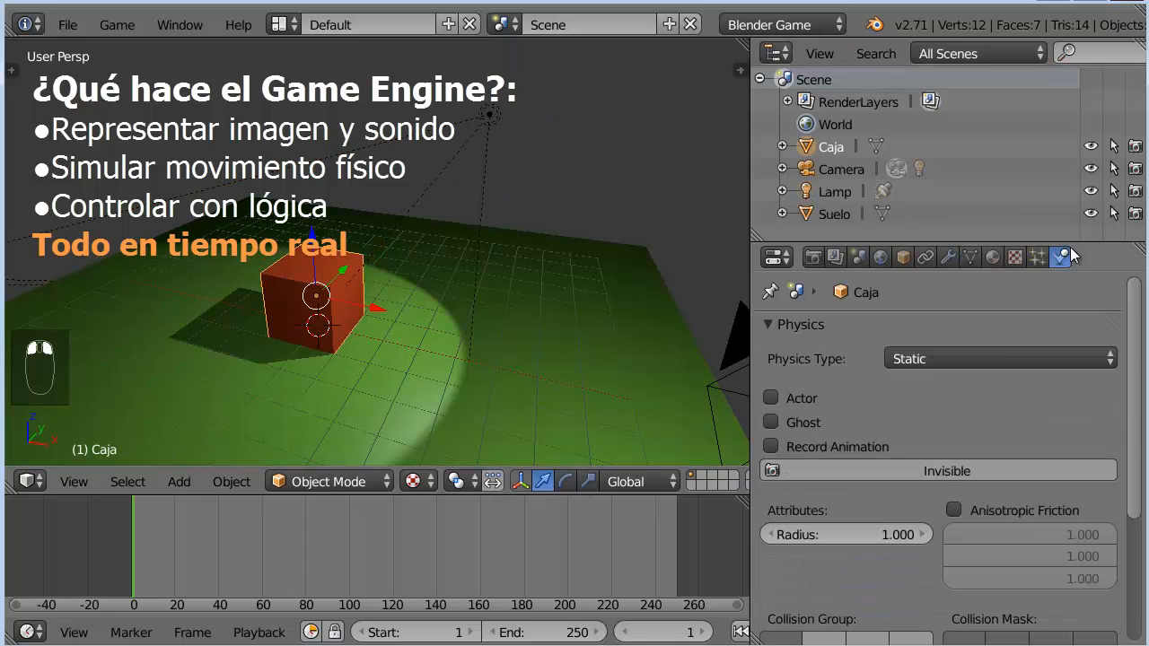
click(1003, 354)
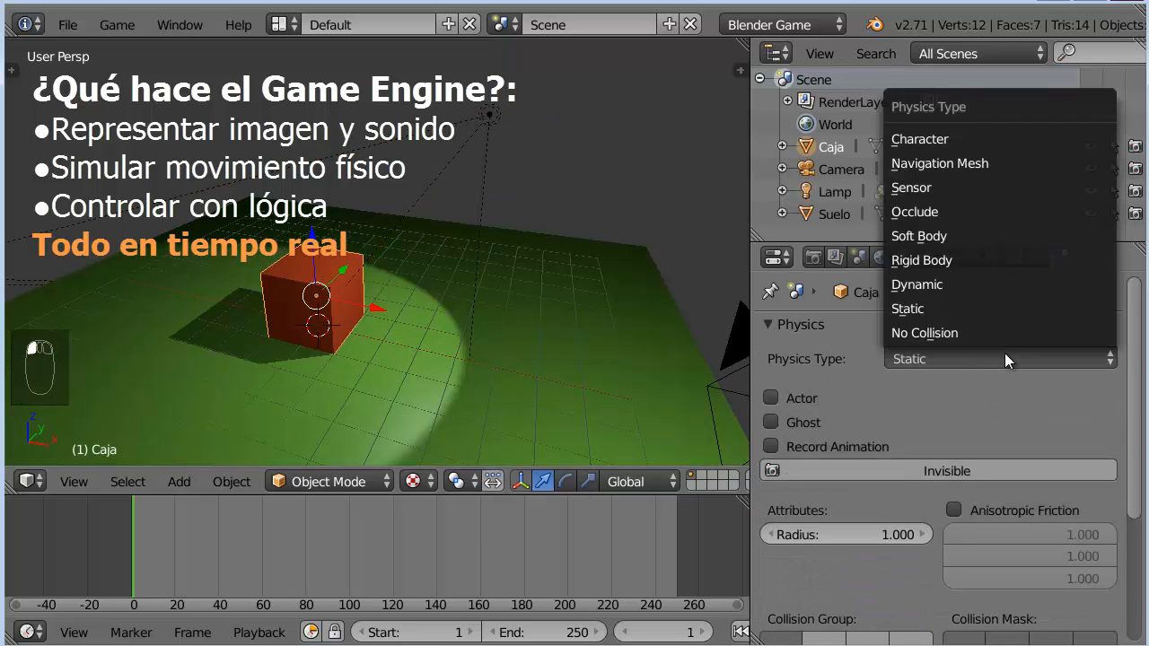
click(990, 259)
scroll(859, 518, down, 8)
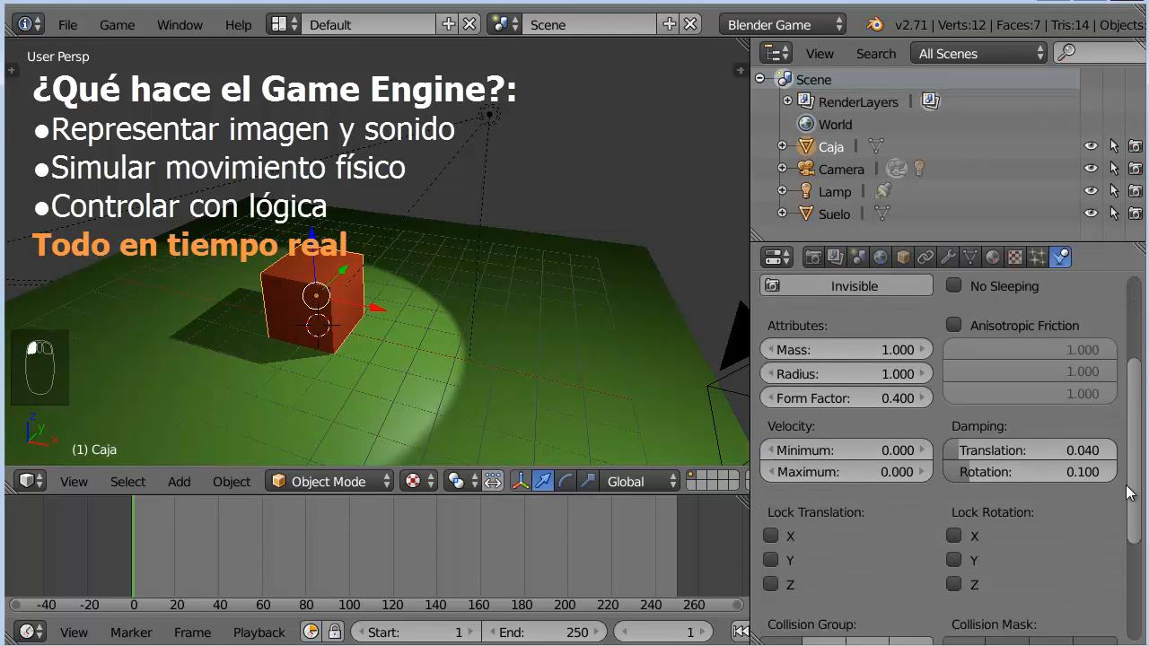
click(797, 522)
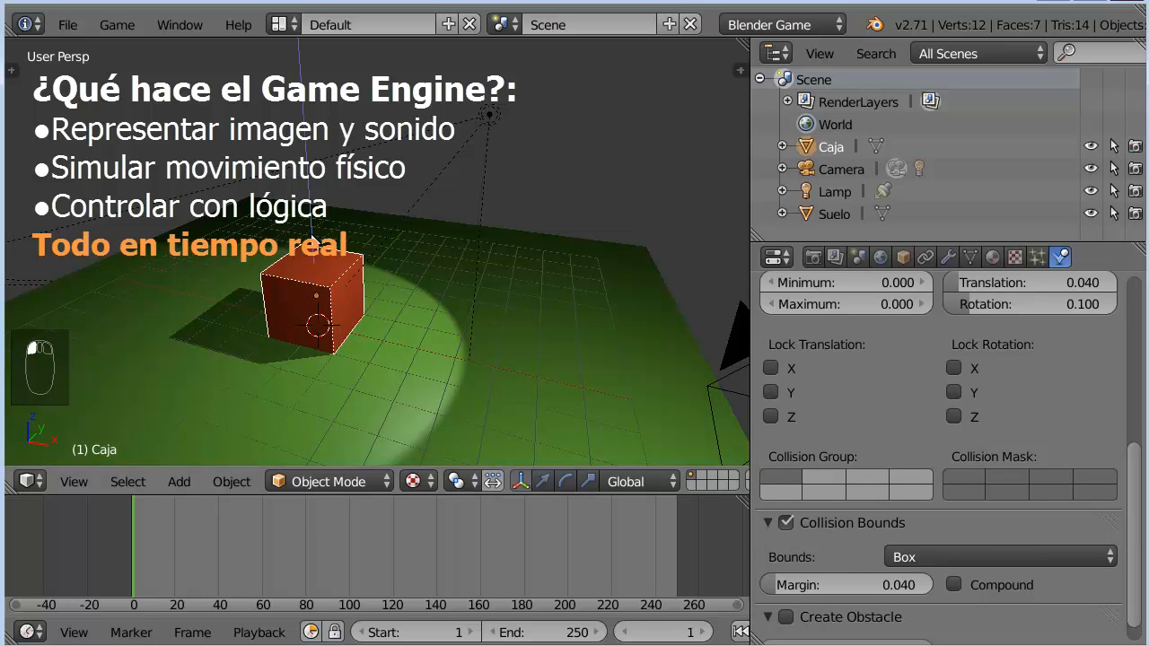
Step: Raise the box well above the green floor and rotate it so that it sits tilted in the air
drag(317, 235, 377, 137)
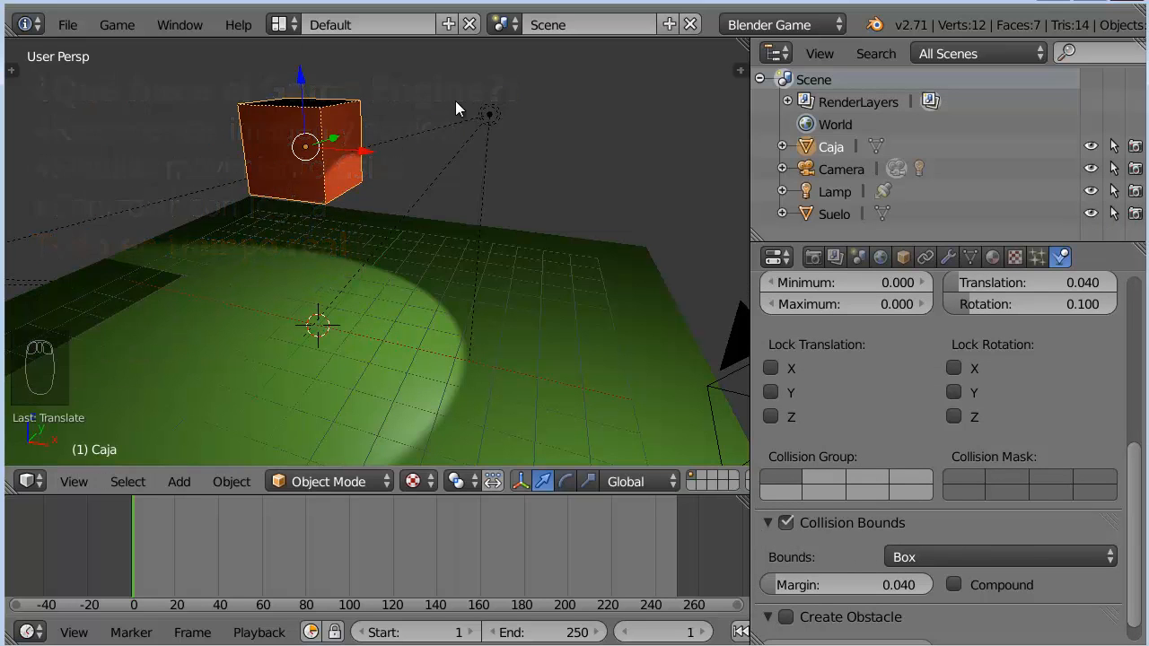
key(r)
click(486, 219)
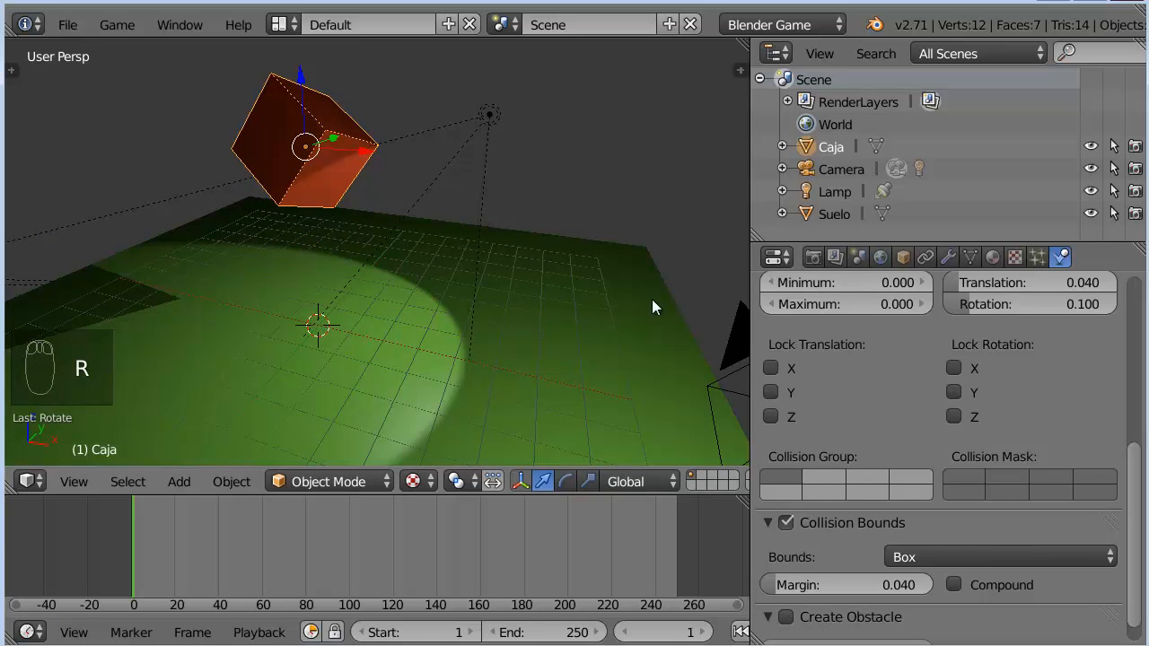
Step: Set the material physics elasticity to about 0.419 for the box and about 0.744 for the floor
scroll(1134, 449, up, 6)
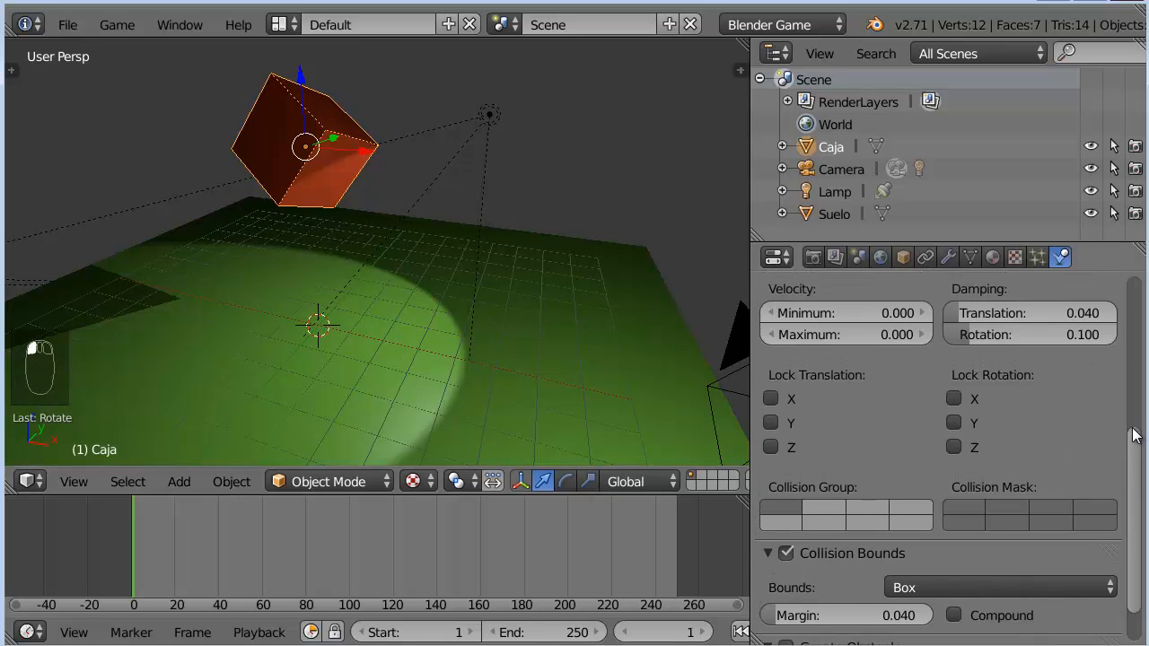
click(993, 257)
drag(1136, 354, 1135, 552)
drag(1019, 527, 1100, 524)
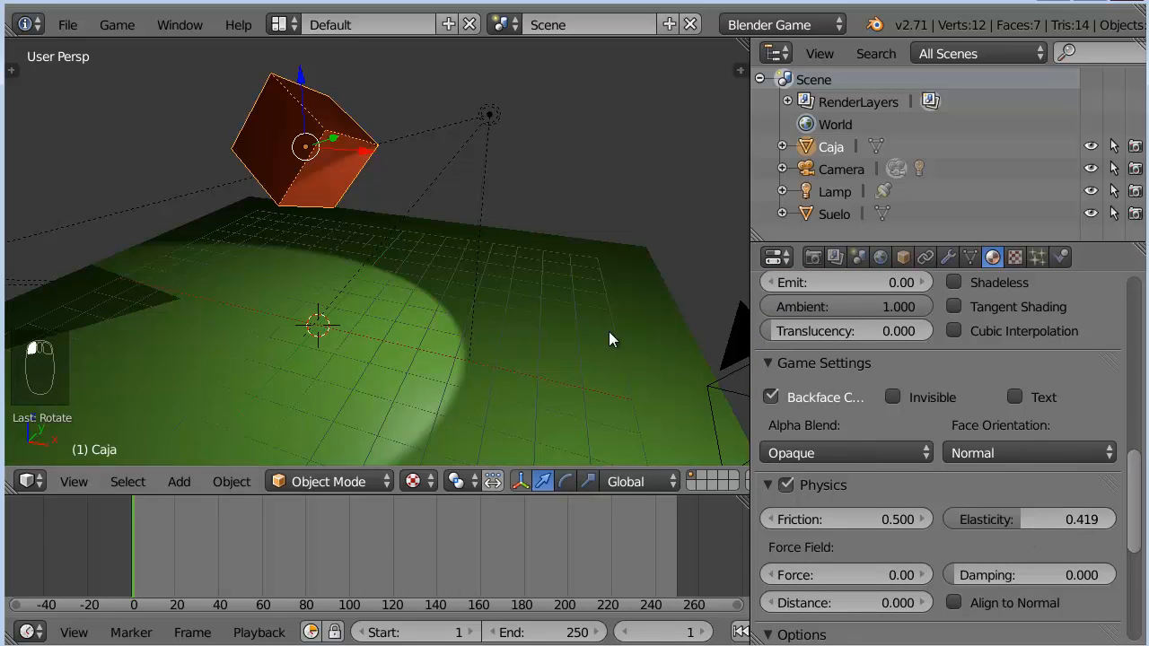
right_click(609, 331)
drag(991, 511, 1113, 520)
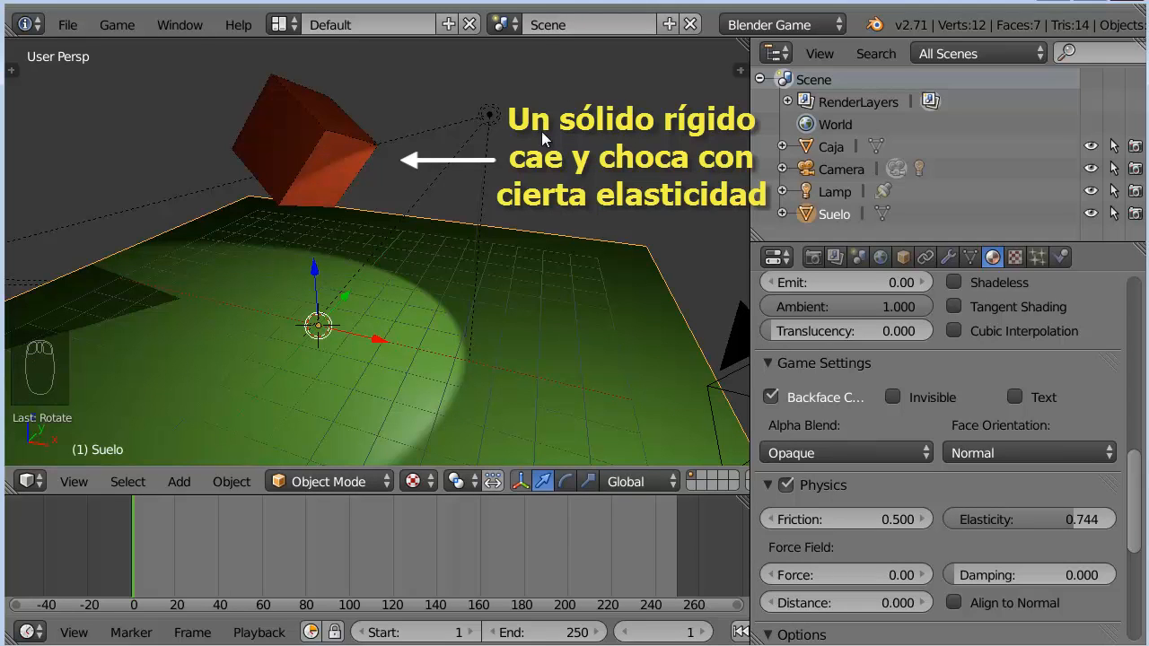
Step: Run the game to watch the box fall, and keep Blender Game selected as the render engine
key(p)
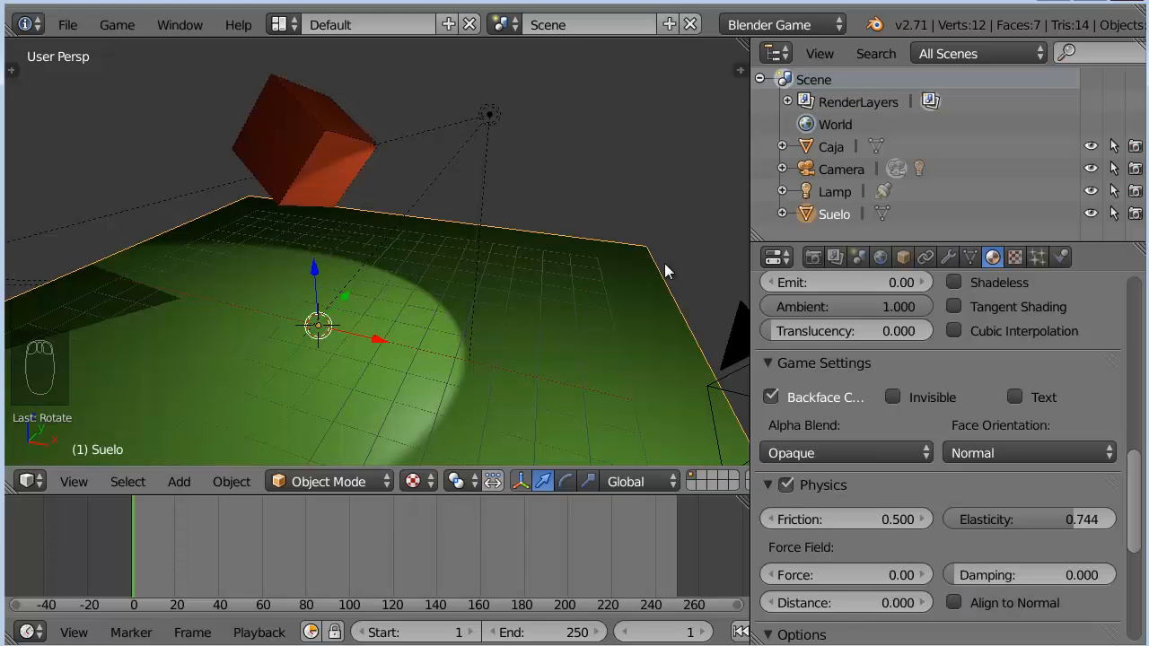
click(811, 27)
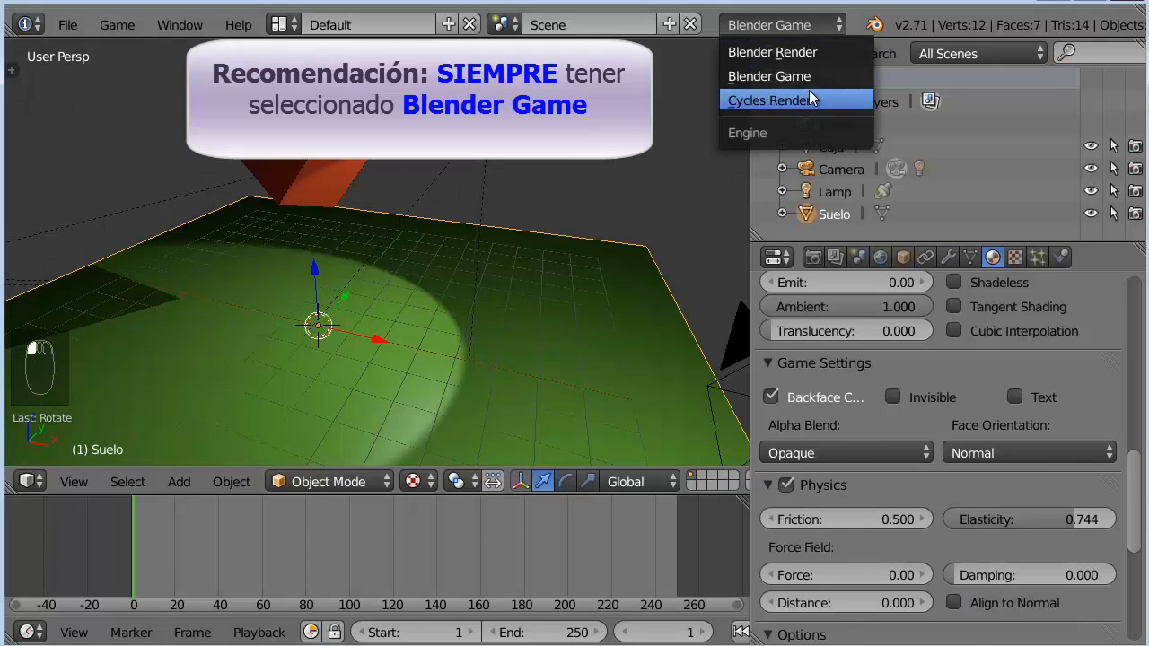
click(856, 77)
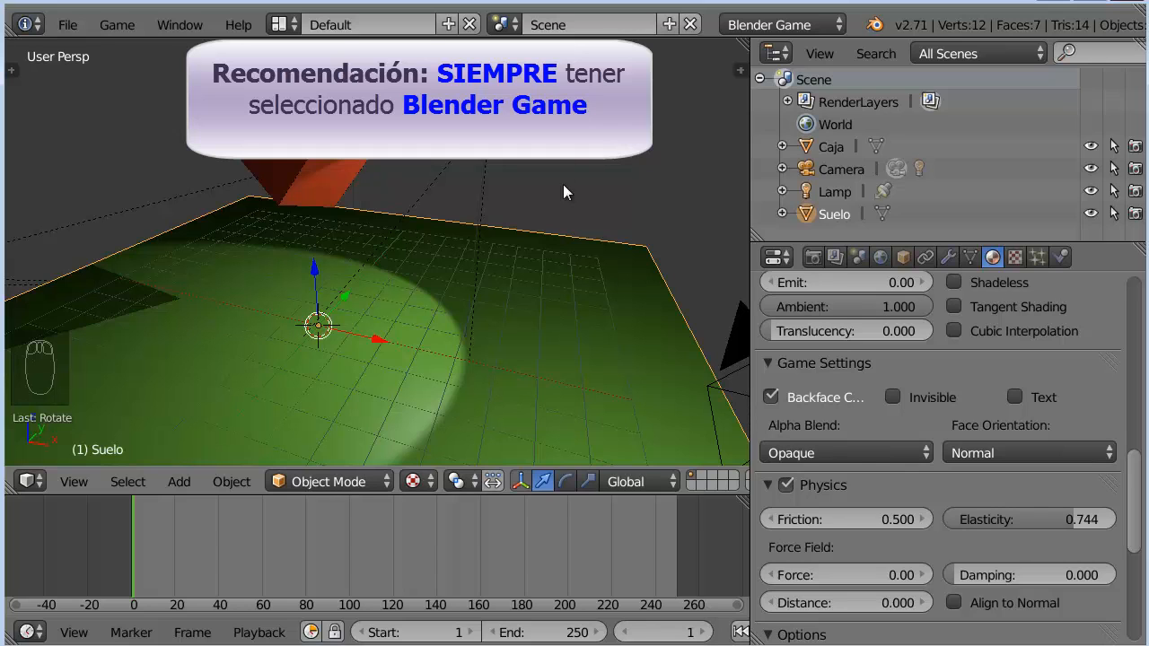
drag(1134, 472, 1142, 257)
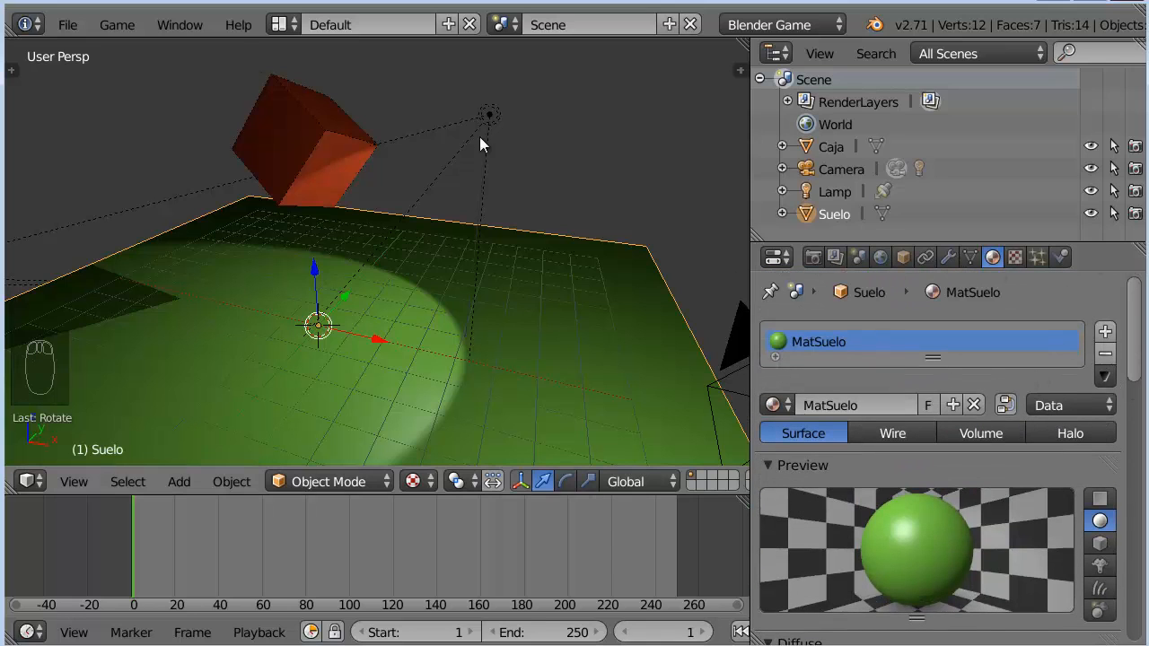
right_click(290, 118)
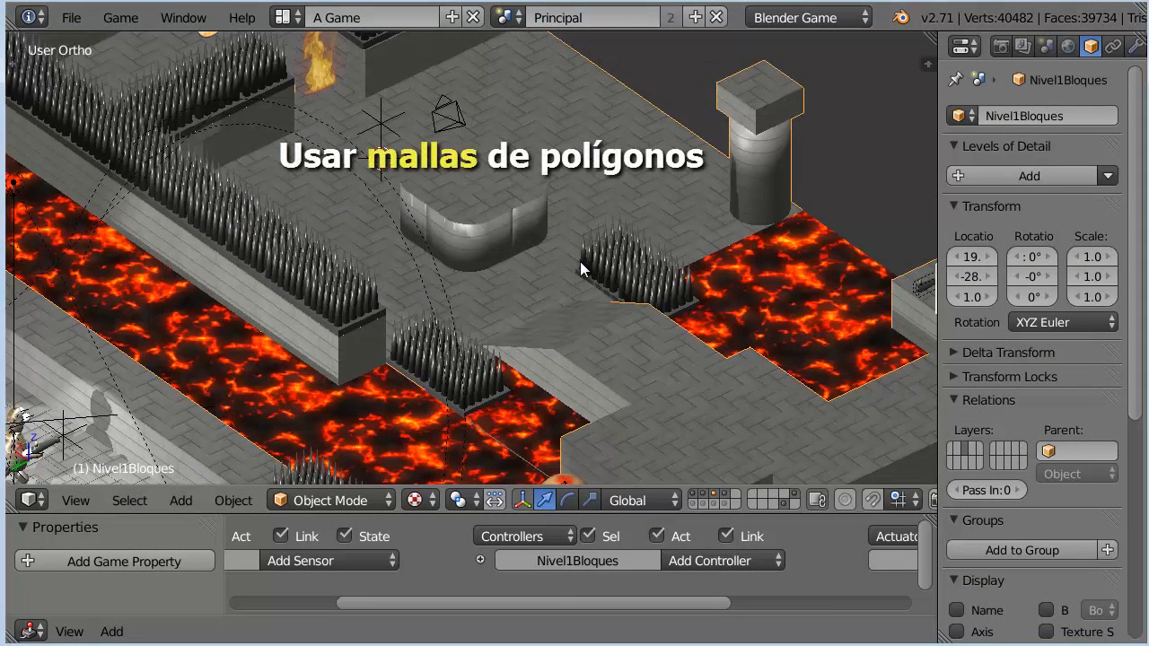
Step: Examine the polygon mesh of the Nivel1Bloques level blocks in Edit Mode, and return to Object Mode
scroll(579, 270, up, 2)
scroll(579, 269, up, 2)
key(Tab)
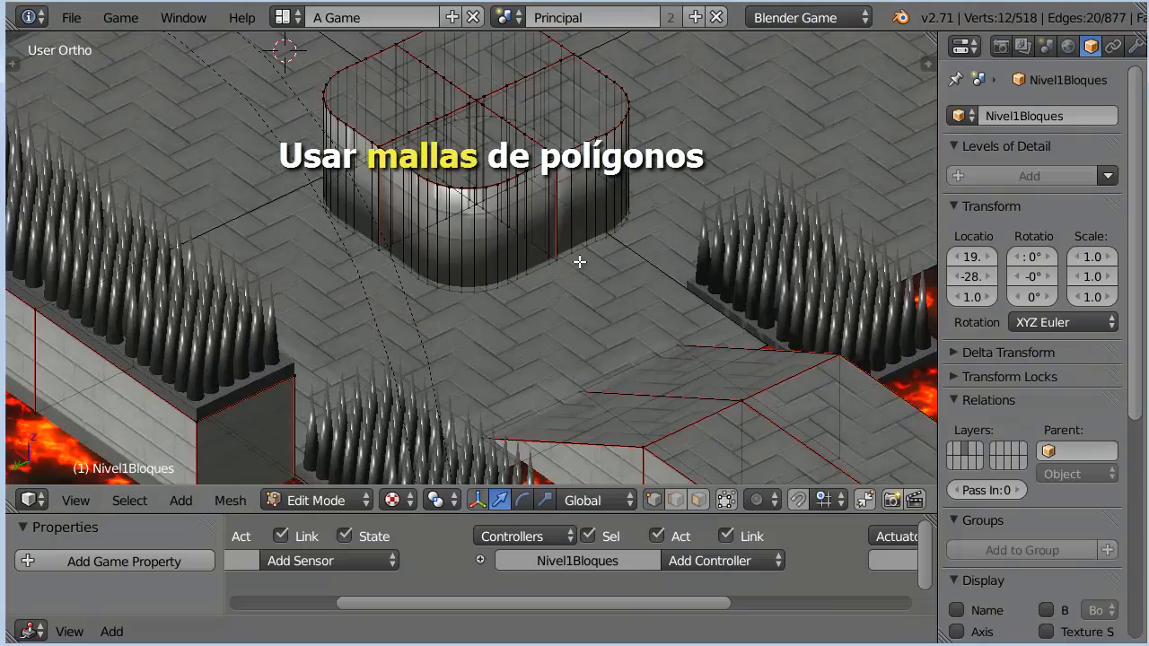
middle_drag(579, 261, 385, 264)
key(Tab)
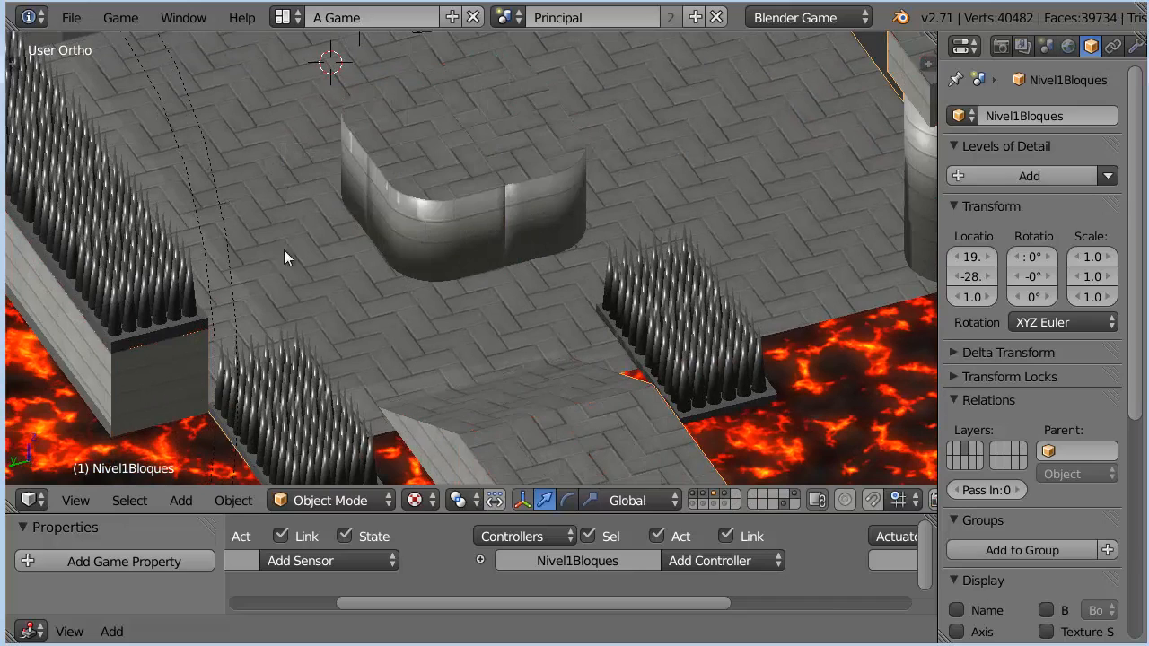
Step: Examine the polygon mesh of the Nivel1Pinchos spikes in Edit Mode, toggling the selection of all its vertices
right_click(156, 239)
key(Tab)
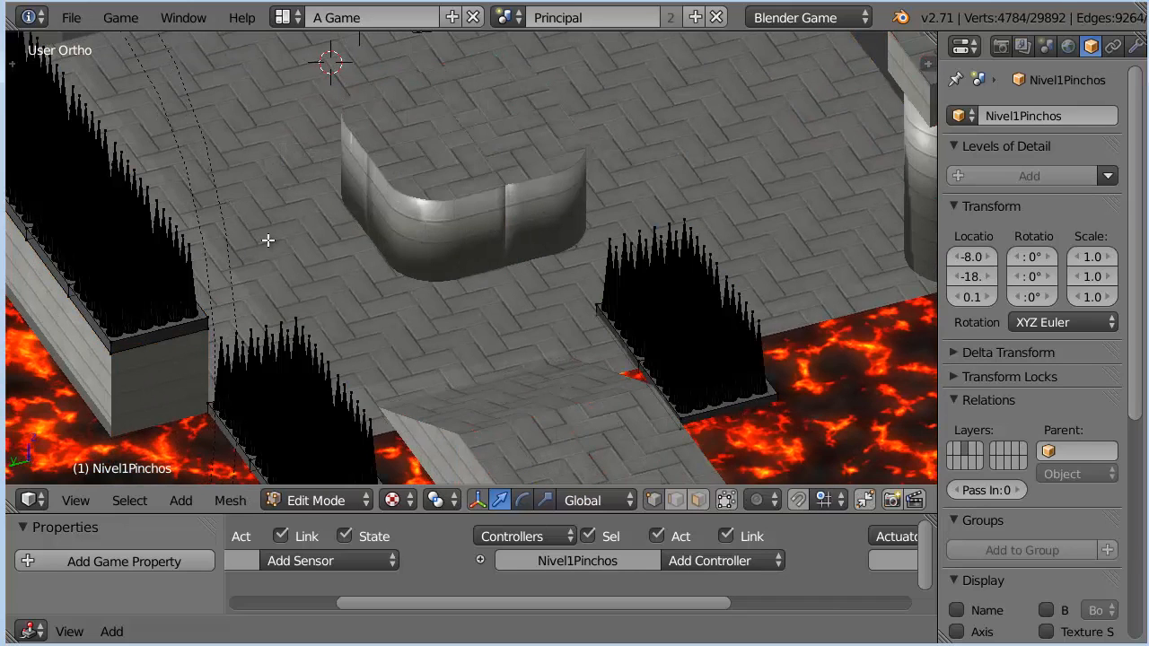
key(a)
key(a)
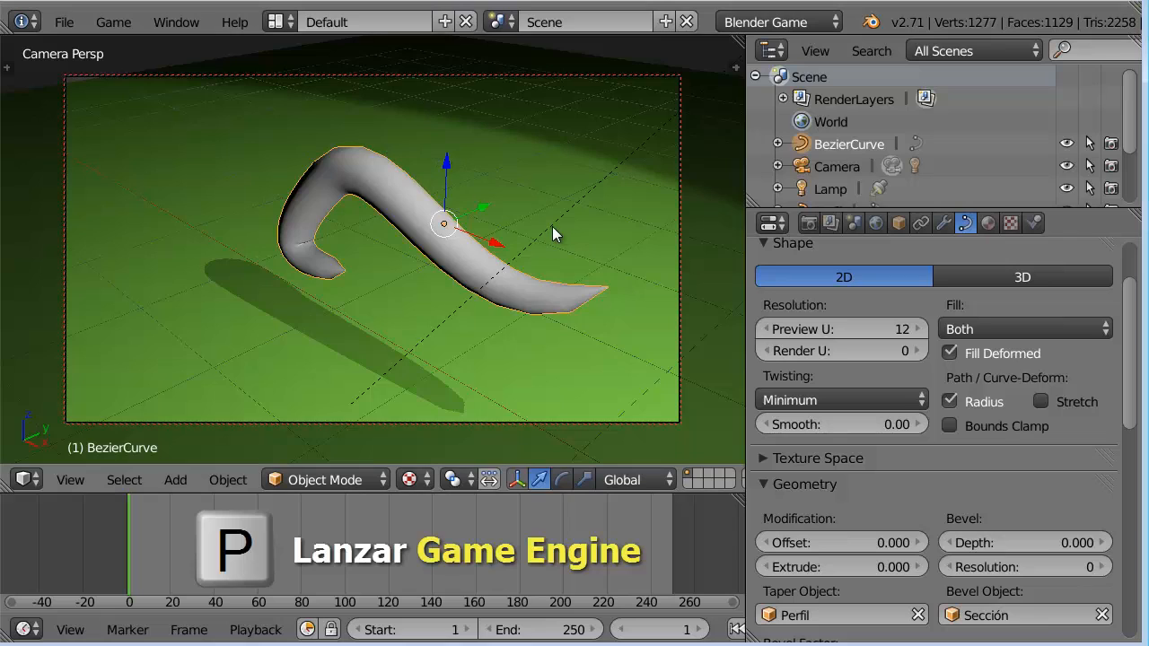
Step: Test the Bezier curve object in the game engine, and convert it to a mesh
key(p)
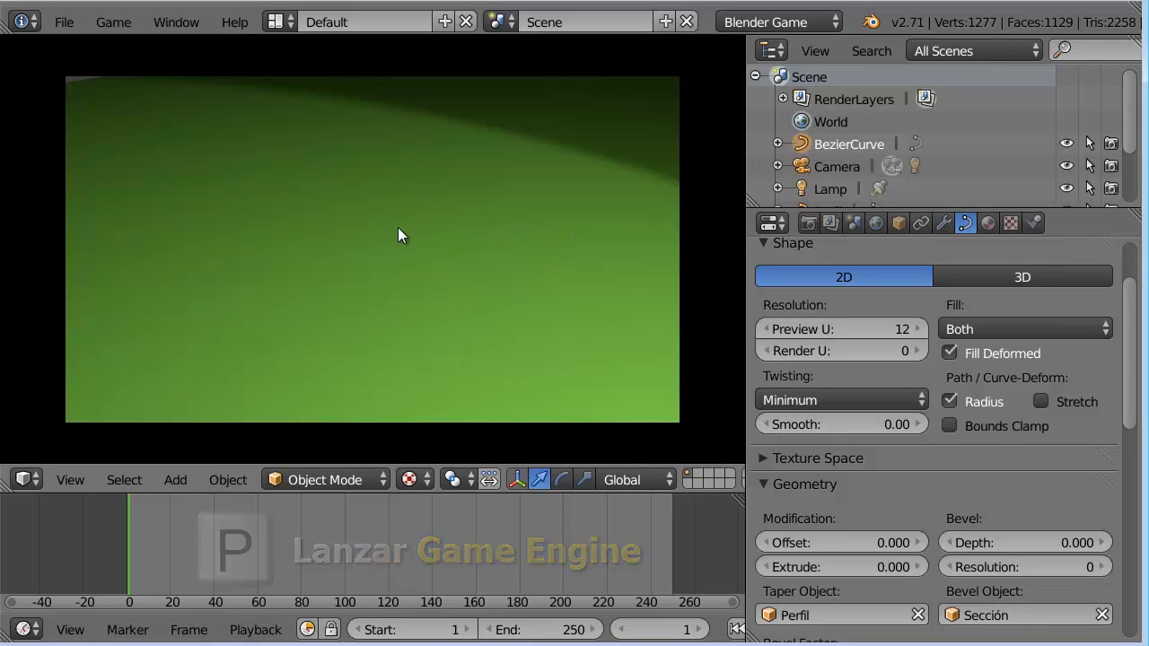
key(Escape)
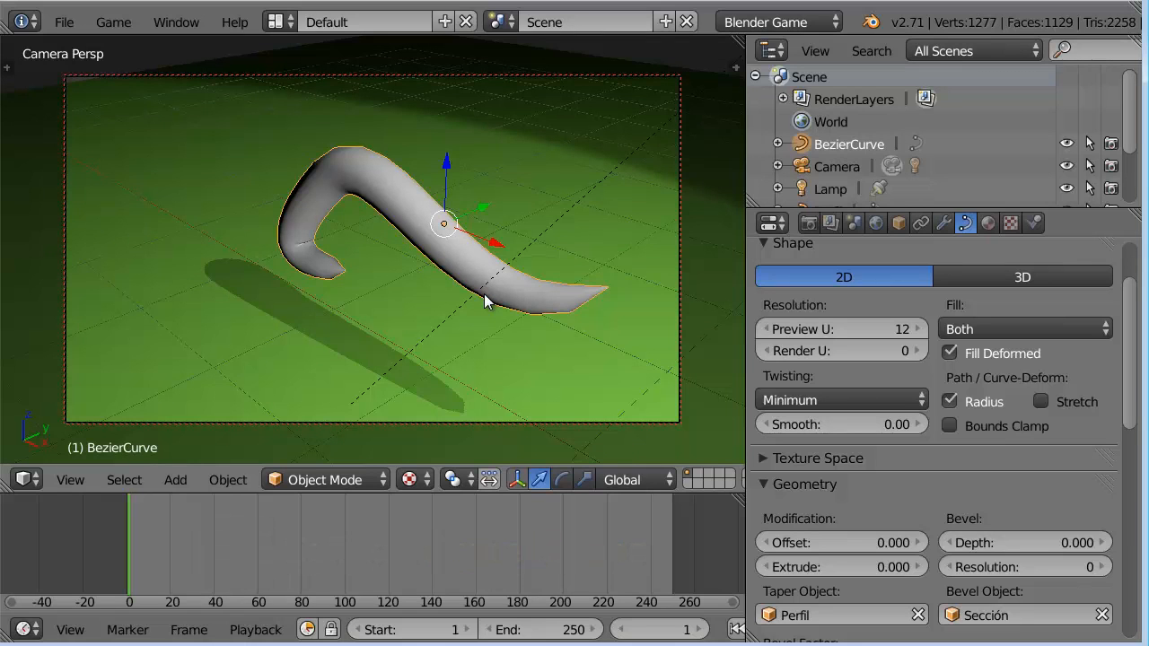
key(alt+c)
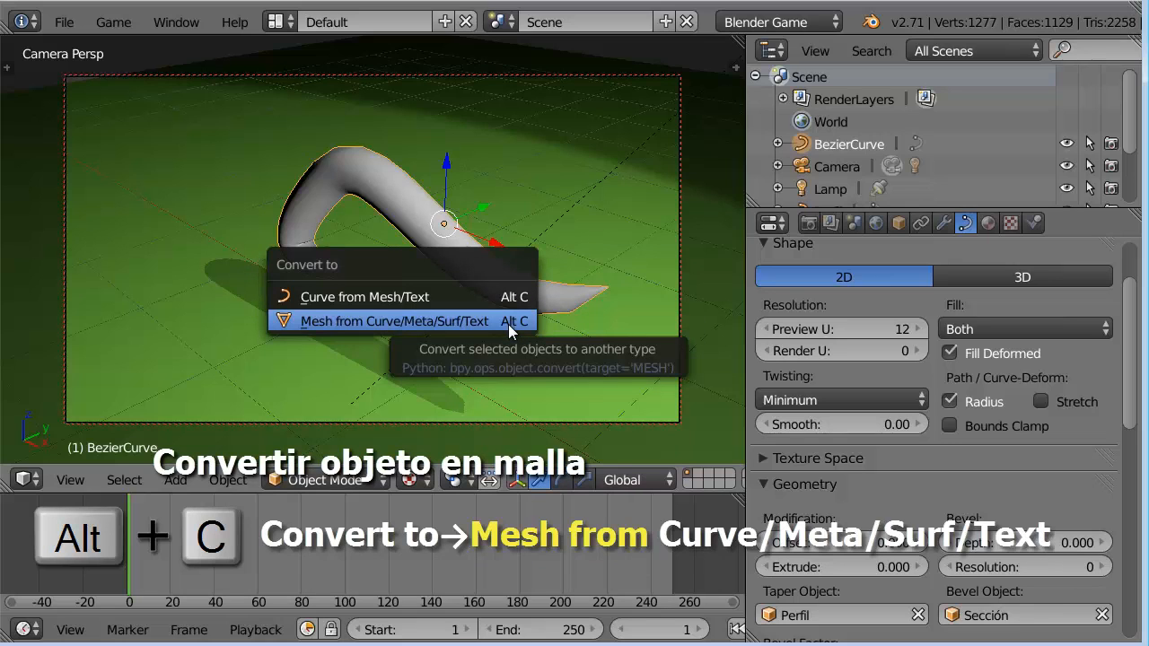
click(508, 324)
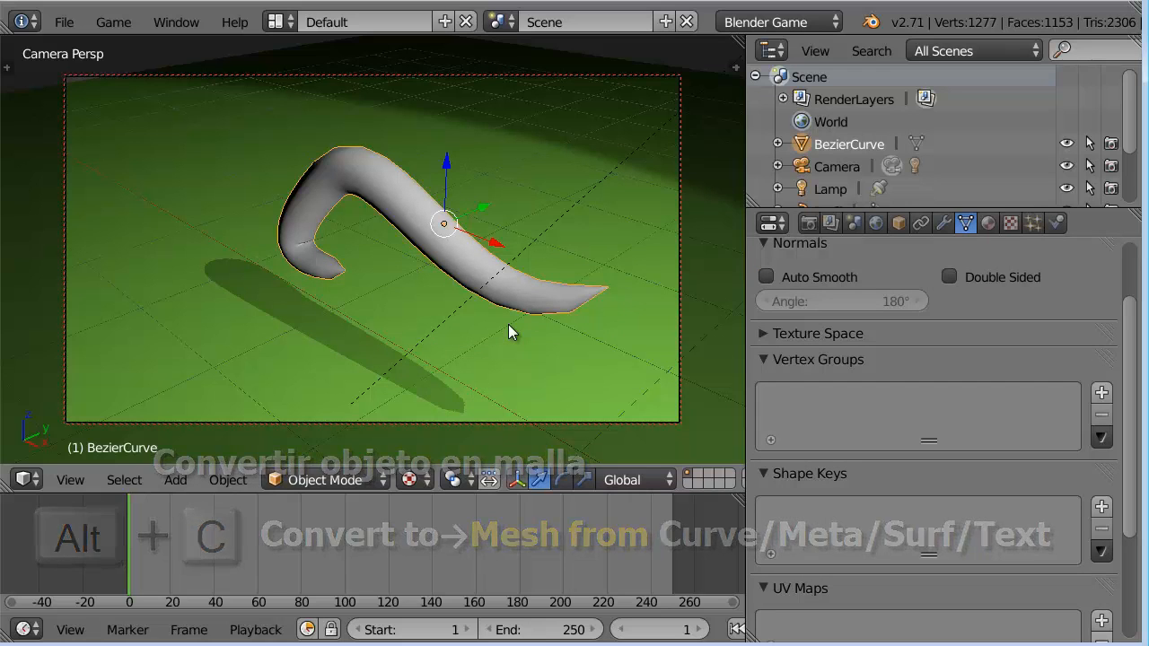
Step: Make the converted mesh a Rigid Body with Convex Hull collision bounds, and test its fall in the game engine
click(1057, 222)
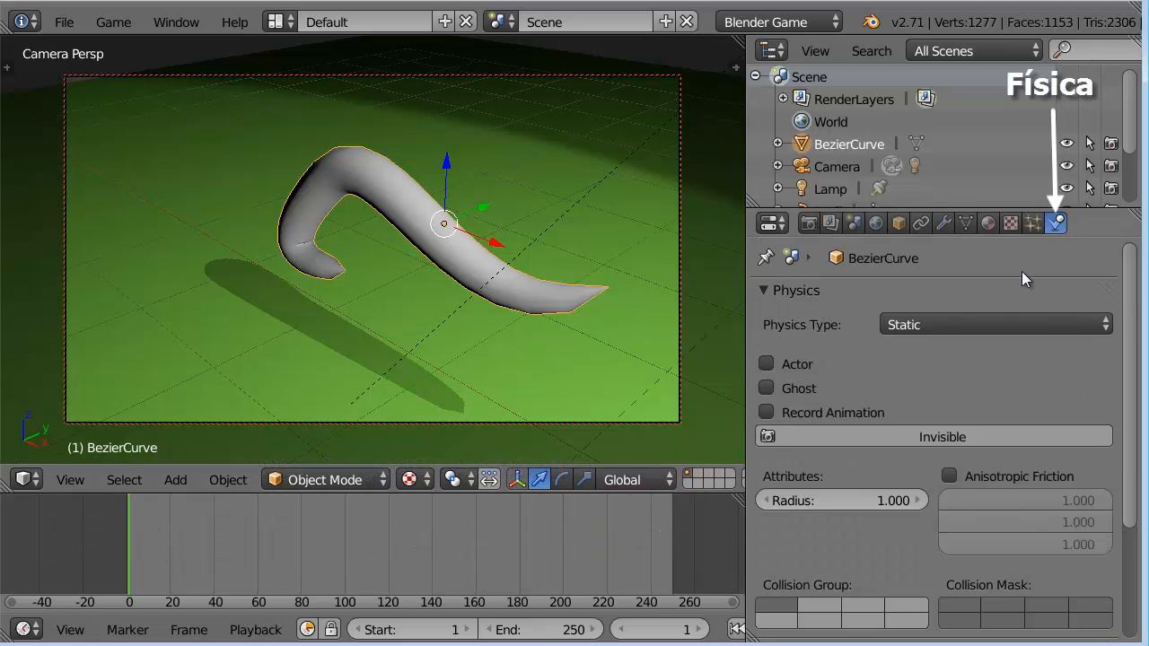
click(993, 319)
click(982, 226)
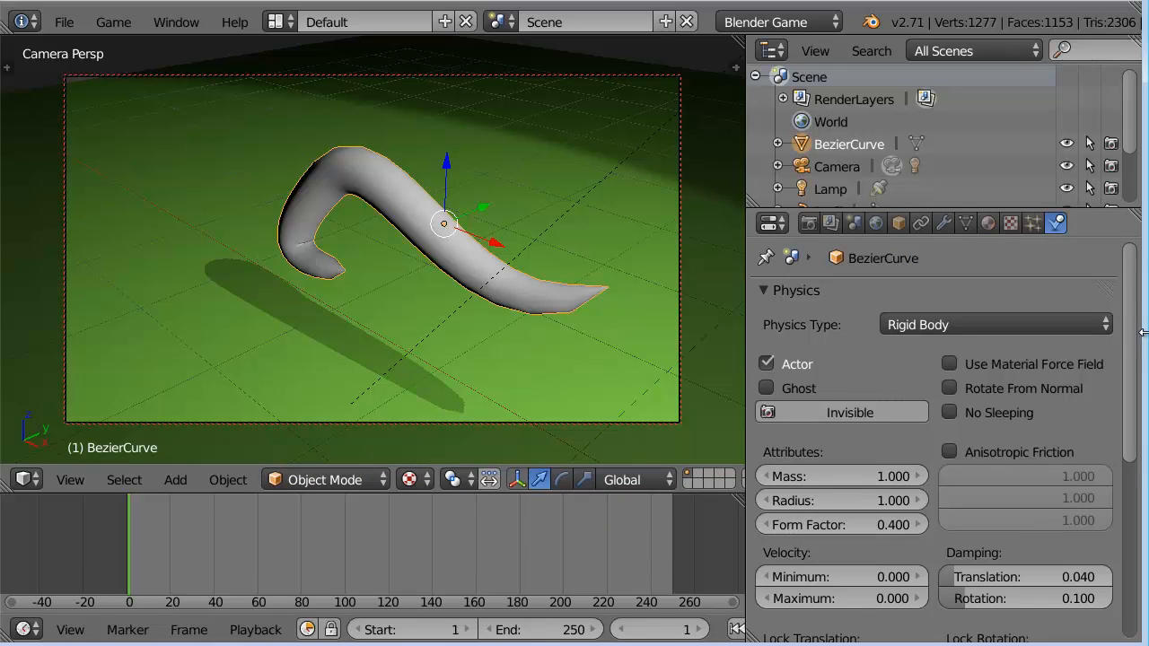
drag(1133, 310, 1136, 487)
click(780, 494)
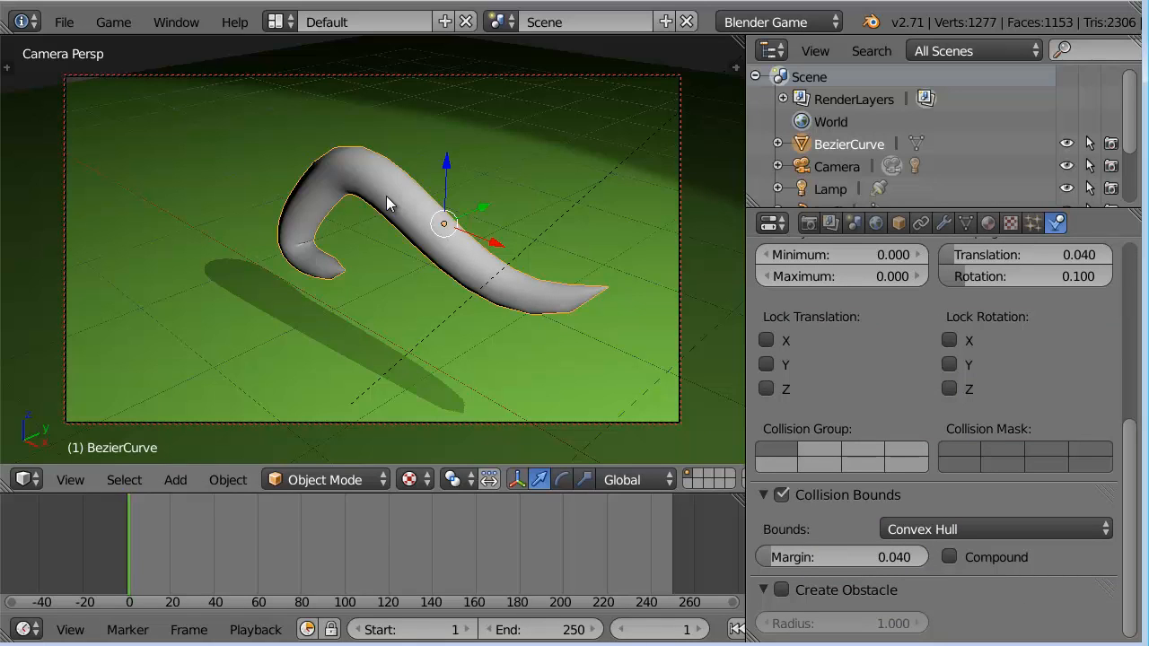
key(p)
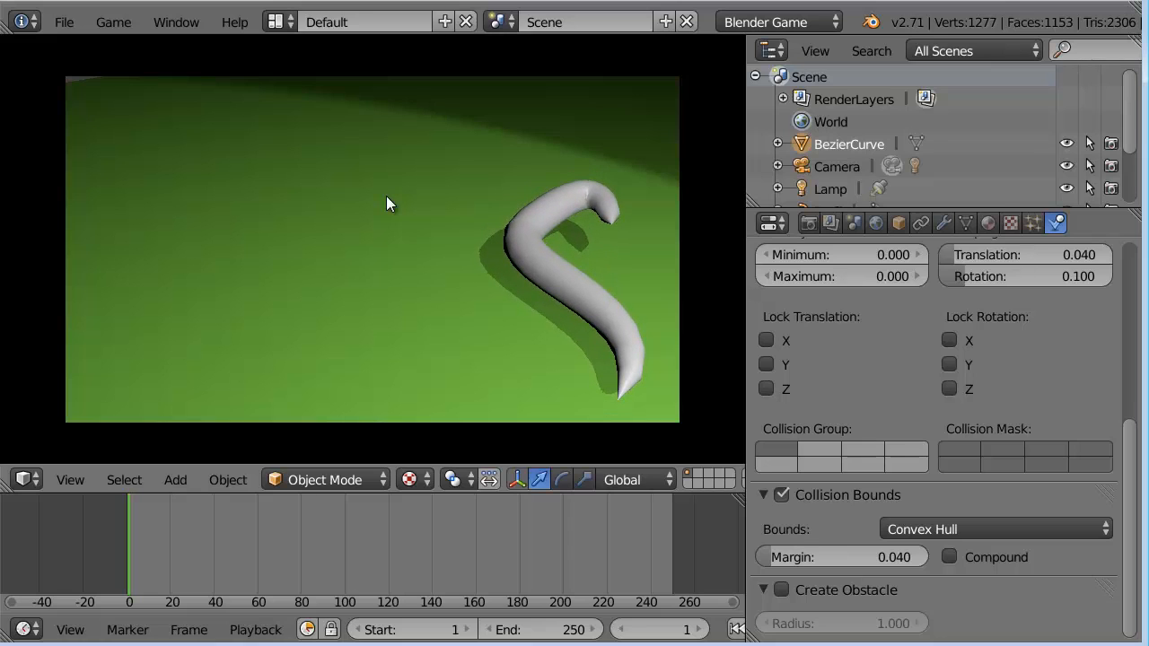
key(Escape)
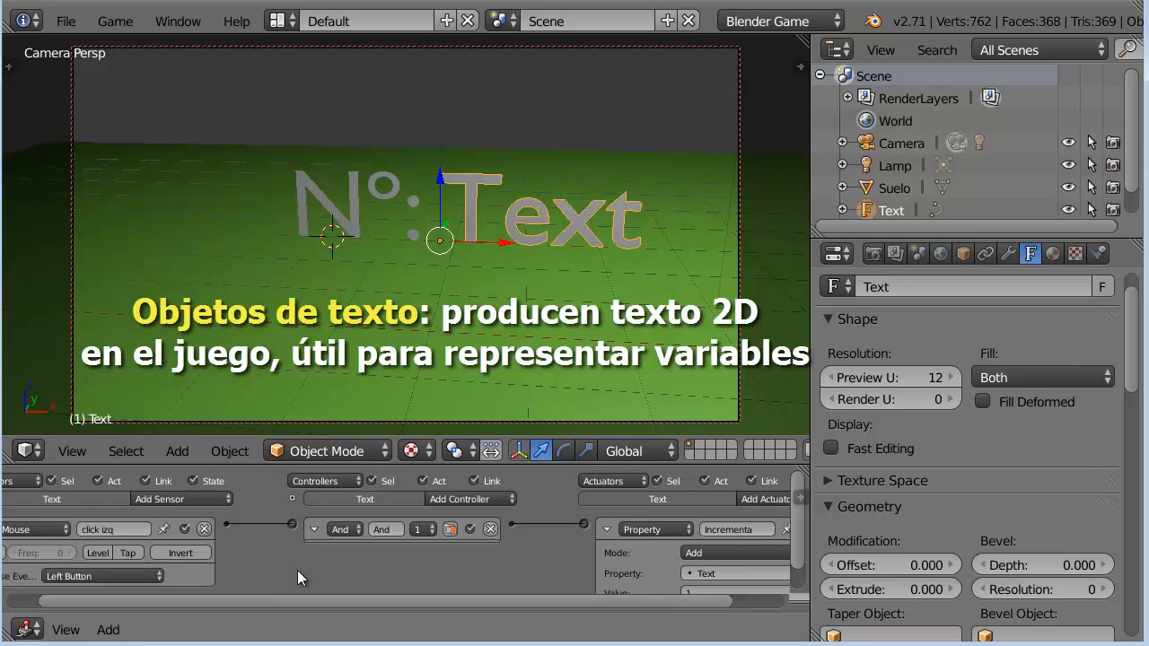
Step: Check the Text object's integer game property, and run the game to increment the number with the mouse sensor five times
key(n)
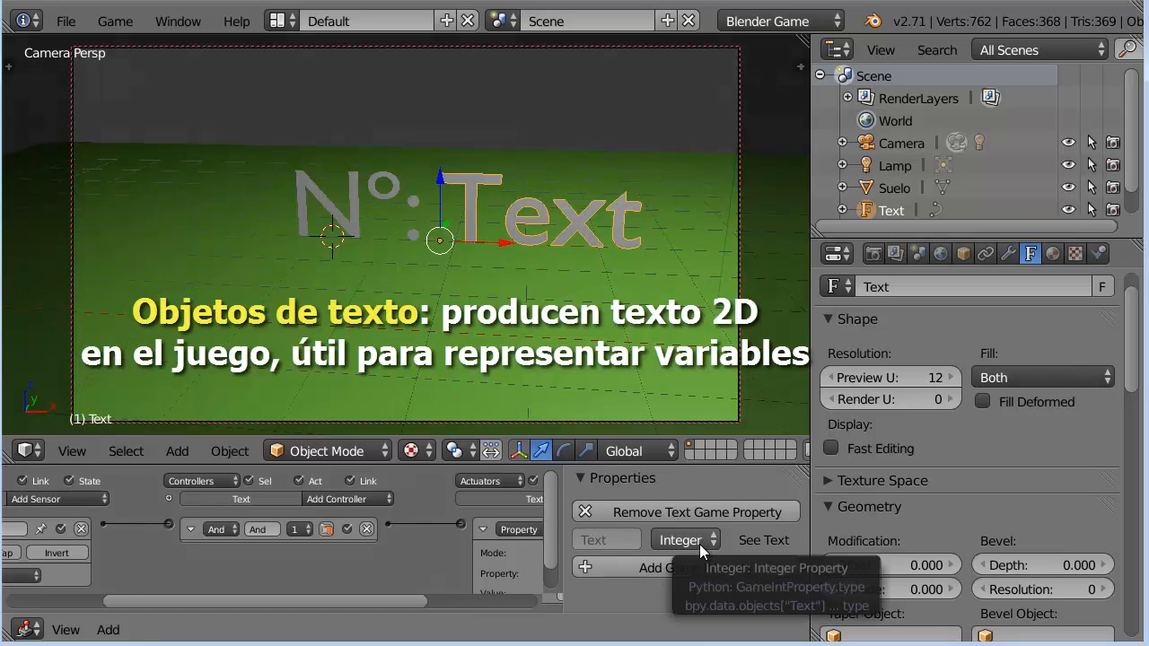
key(n)
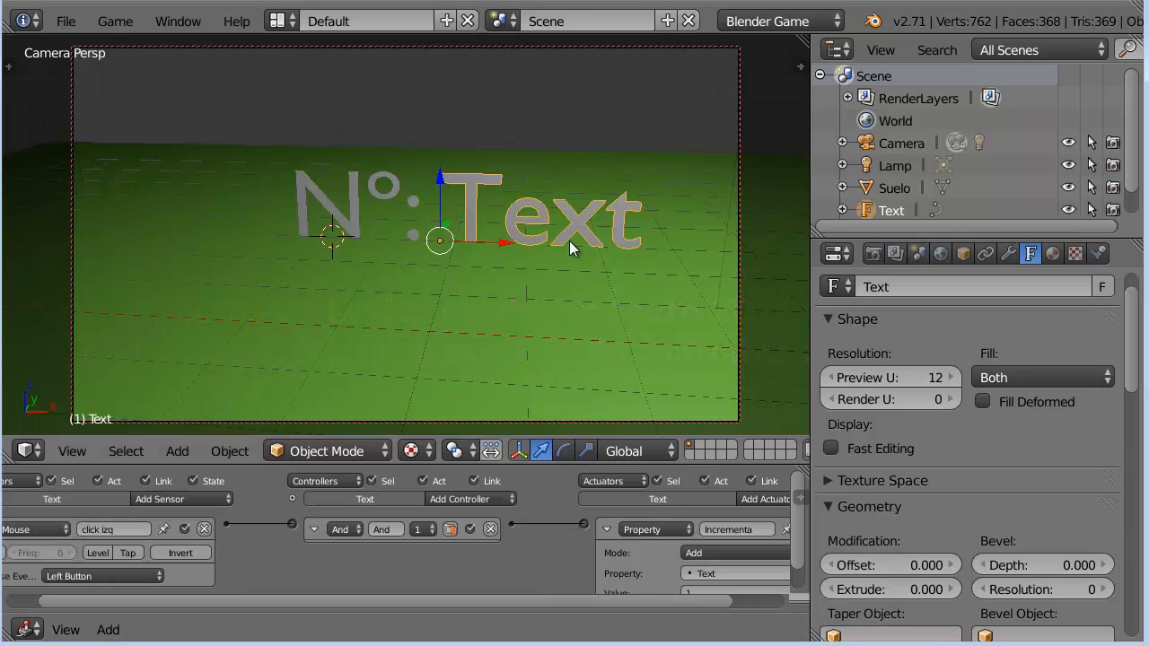
key(p)
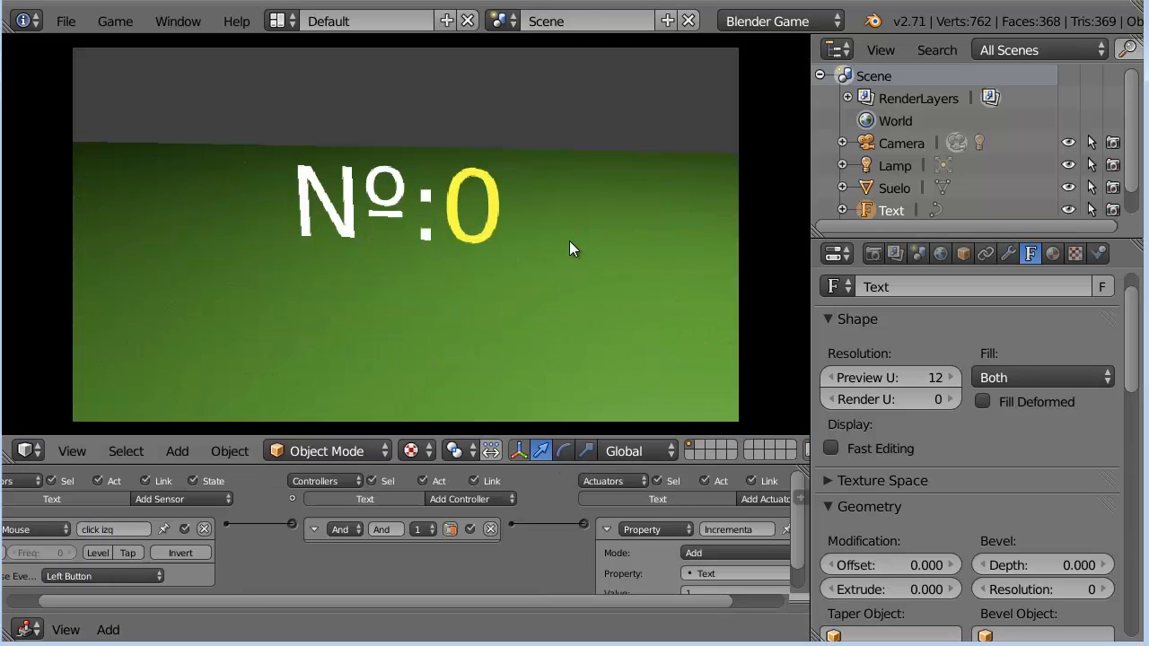
double_click(642, 206)
click(642, 206)
double_click(642, 206)
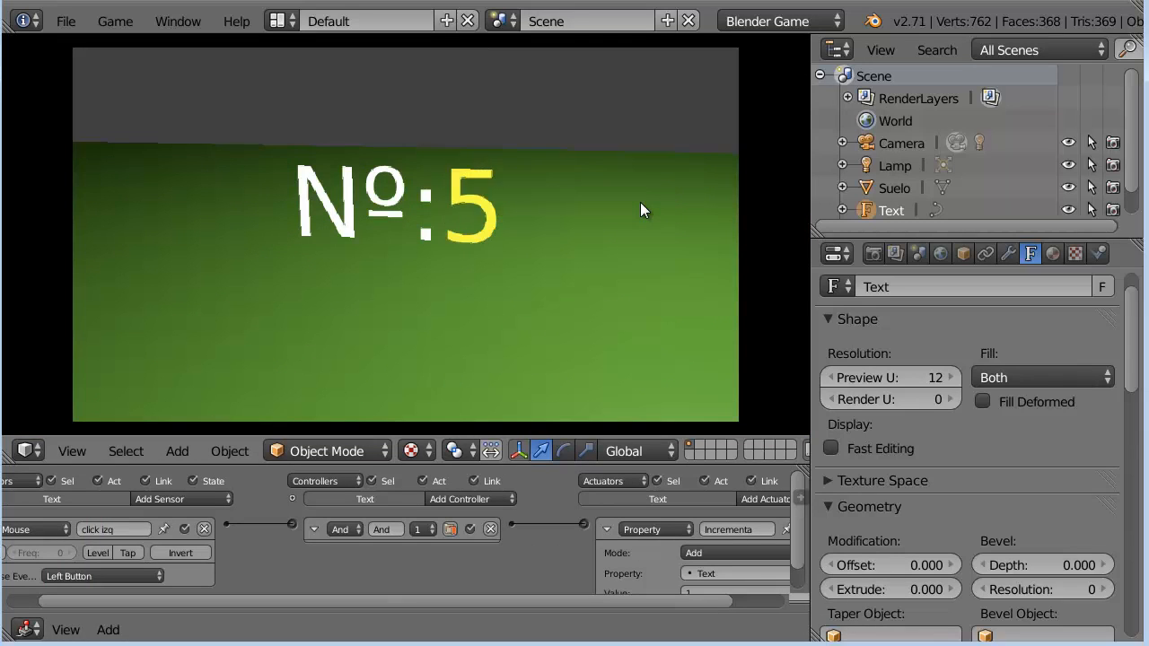
Step: Increment the displayed number five more times in the running game, and stop the game
double_click(640, 202)
double_click(639, 202)
click(639, 202)
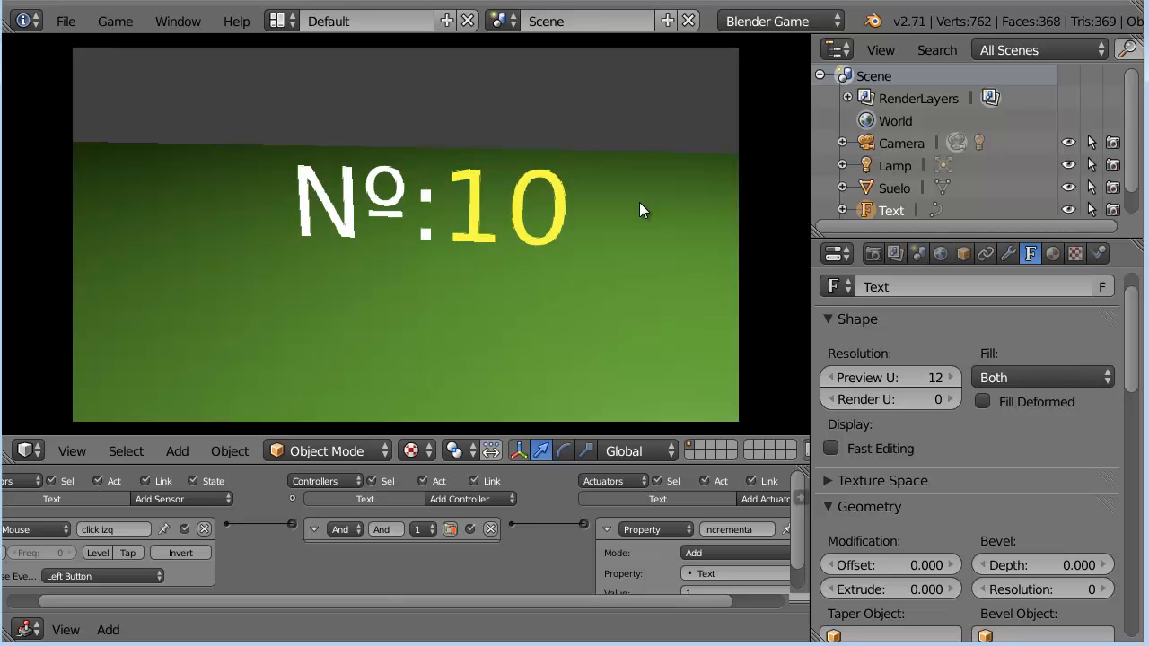
key(Escape)
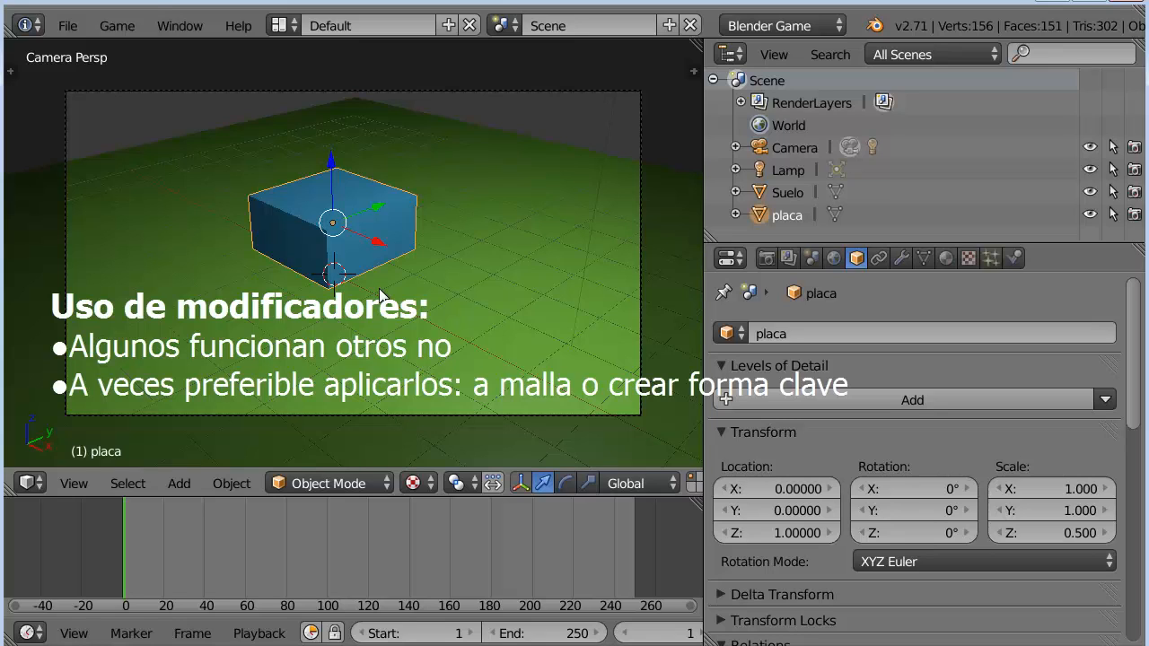
Step: Check placa's subdivided mesh in Edit Mode, and give the object a Wave modifier with a height of 1.33
key(Tab)
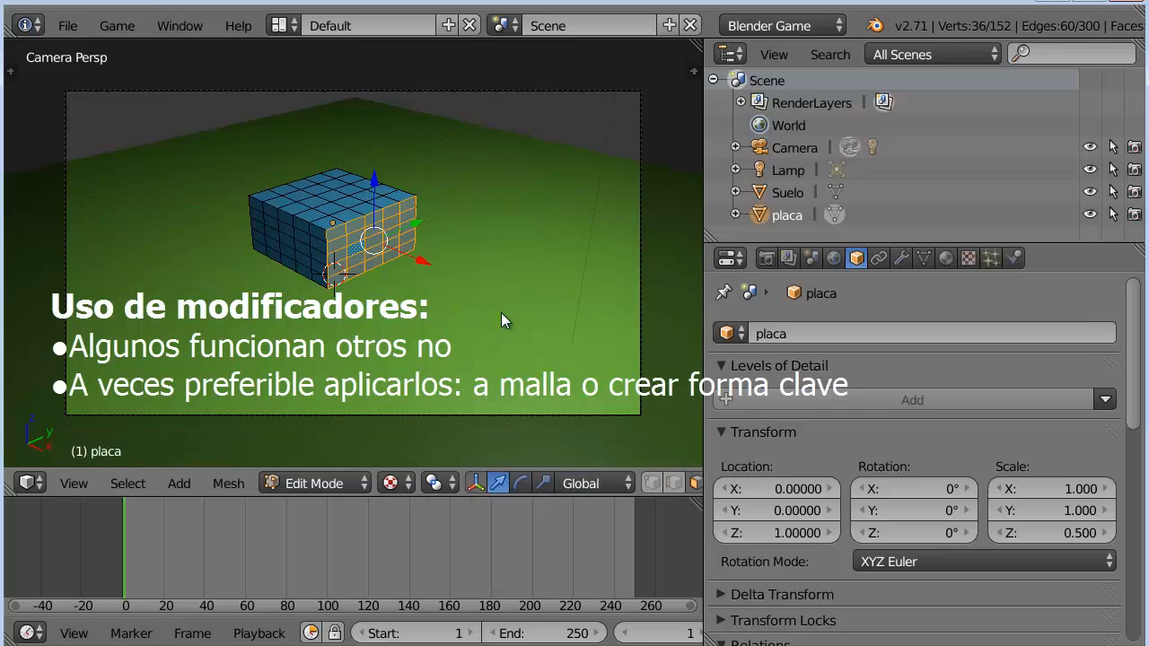
key(Tab)
click(900, 259)
click(865, 334)
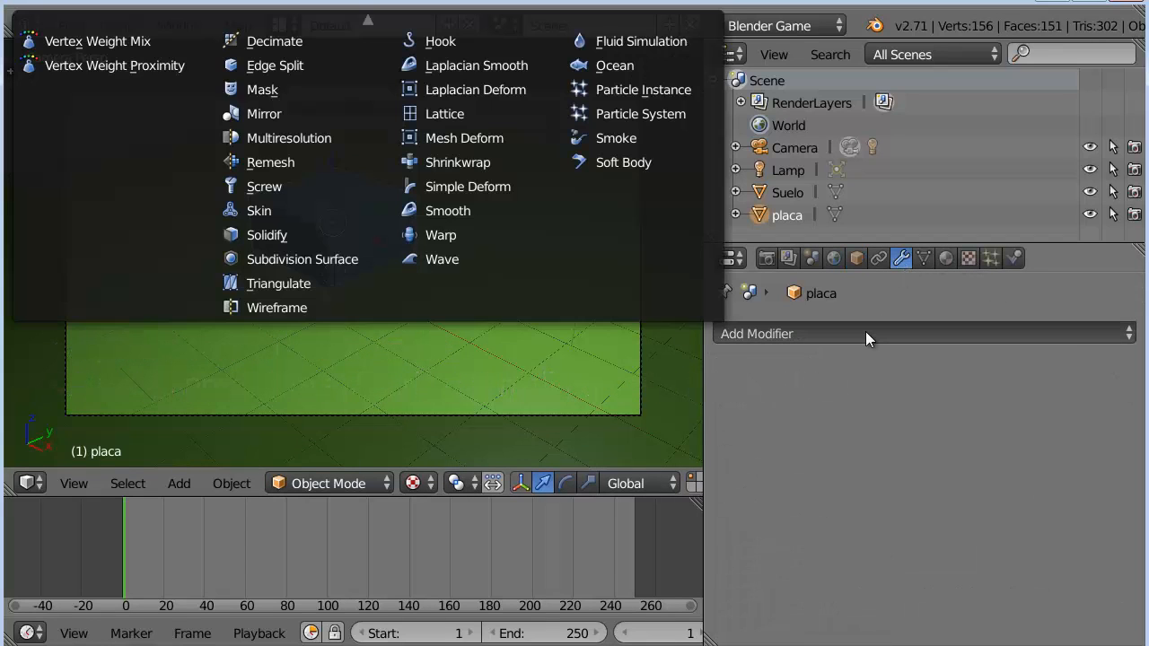
click(454, 259)
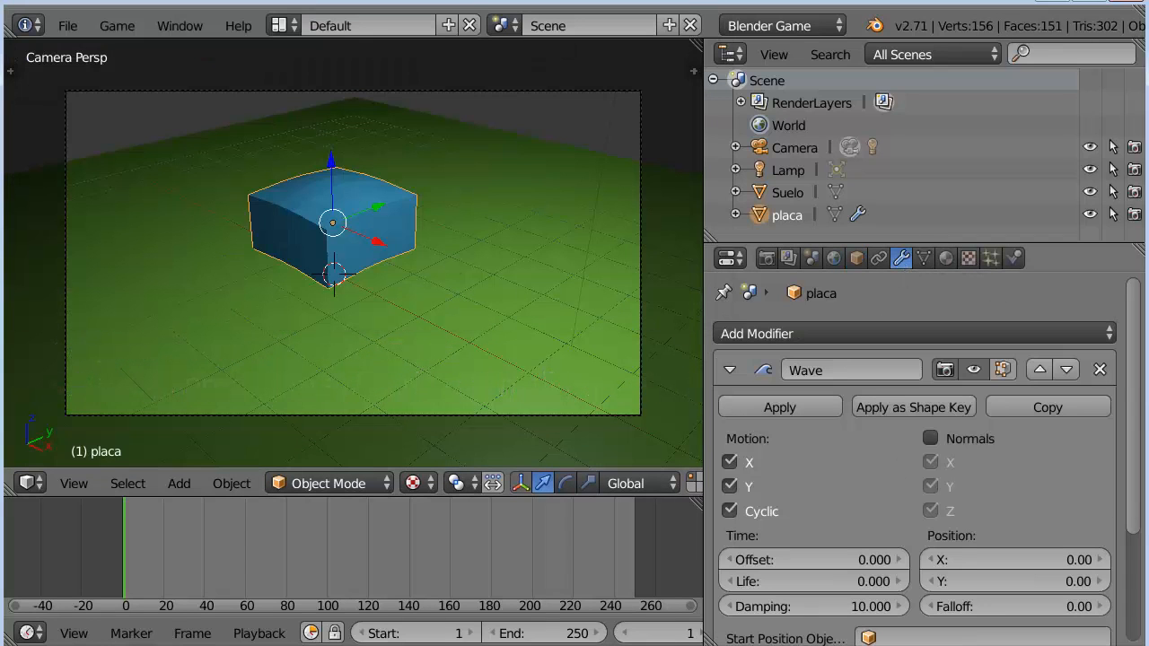
drag(1132, 387, 1141, 485)
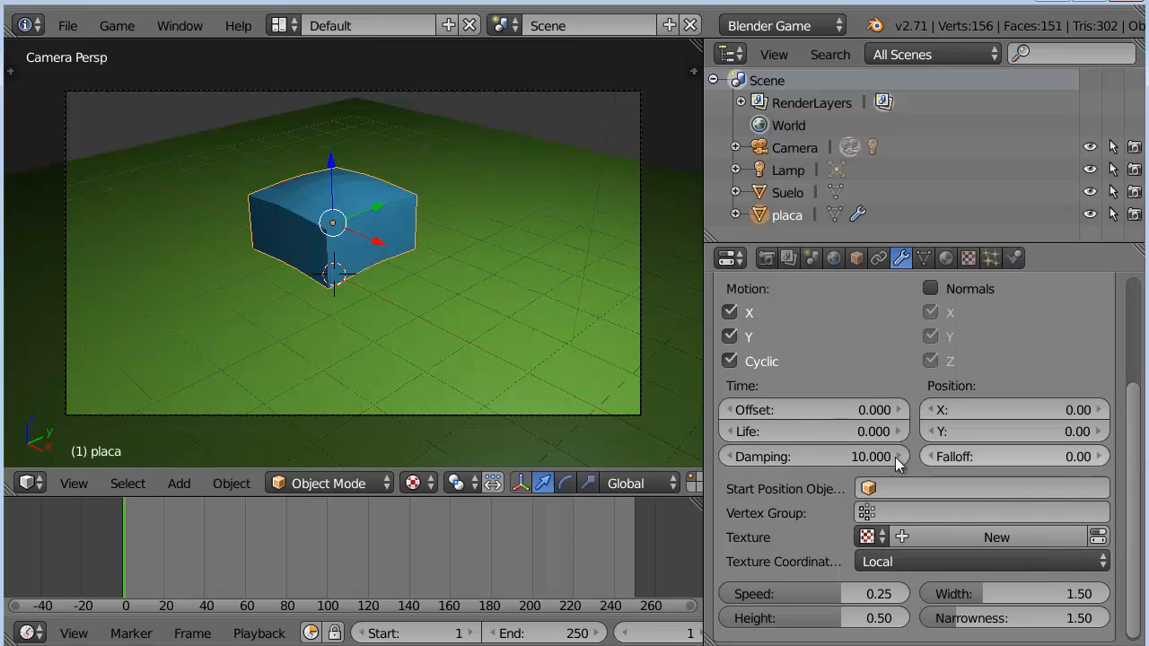
drag(830, 617, 880, 617)
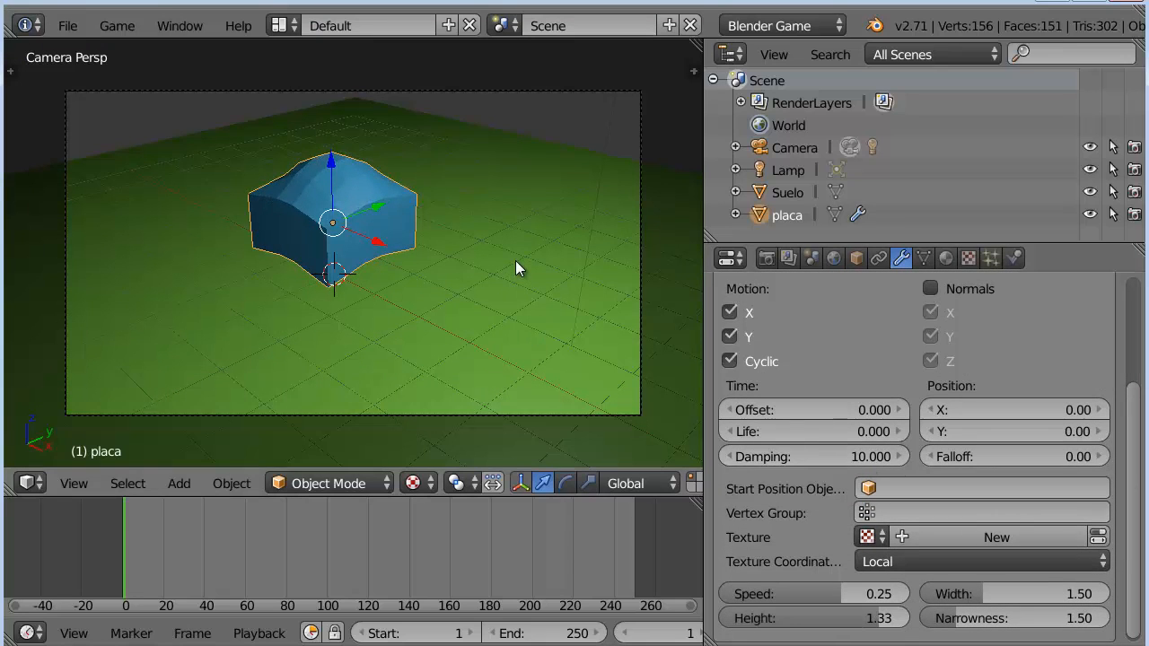
Step: Render a still image of the wave-deformed placa, and run the game to compare how the modifier appears there
key(F12)
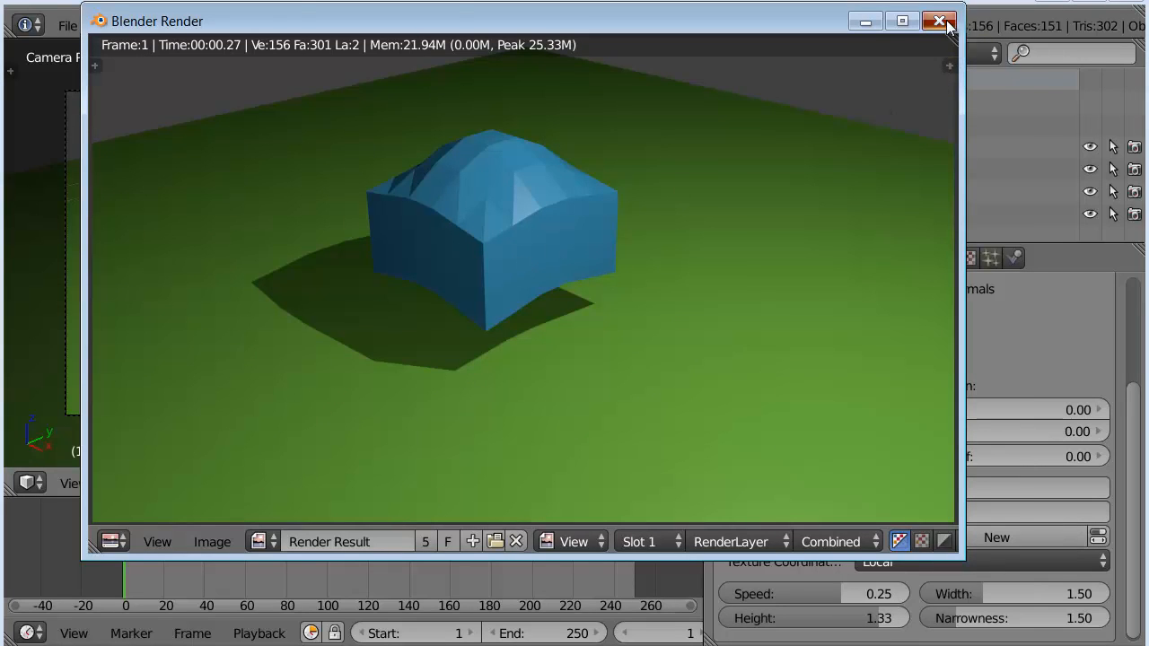
click(947, 22)
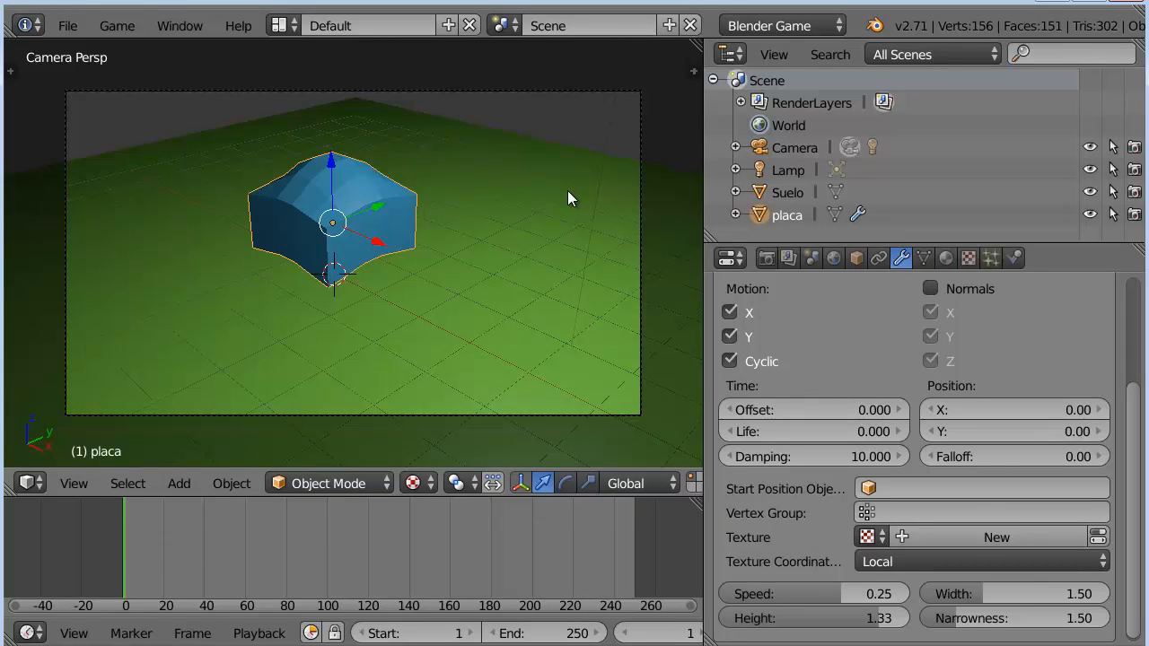
key(p)
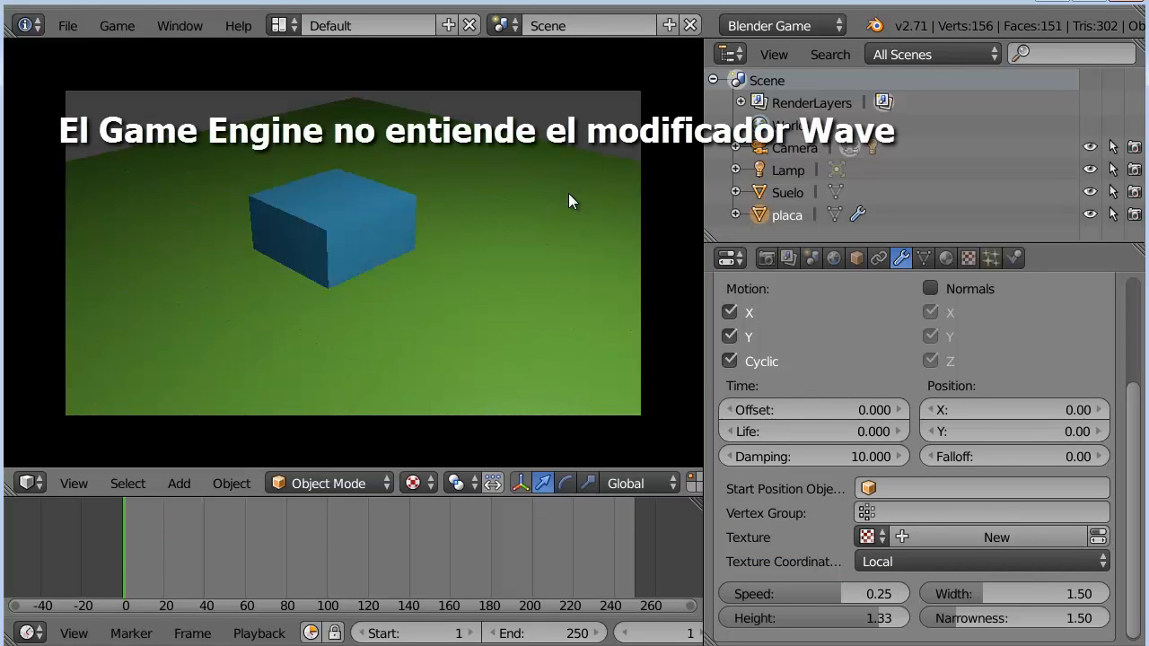
key(Escape)
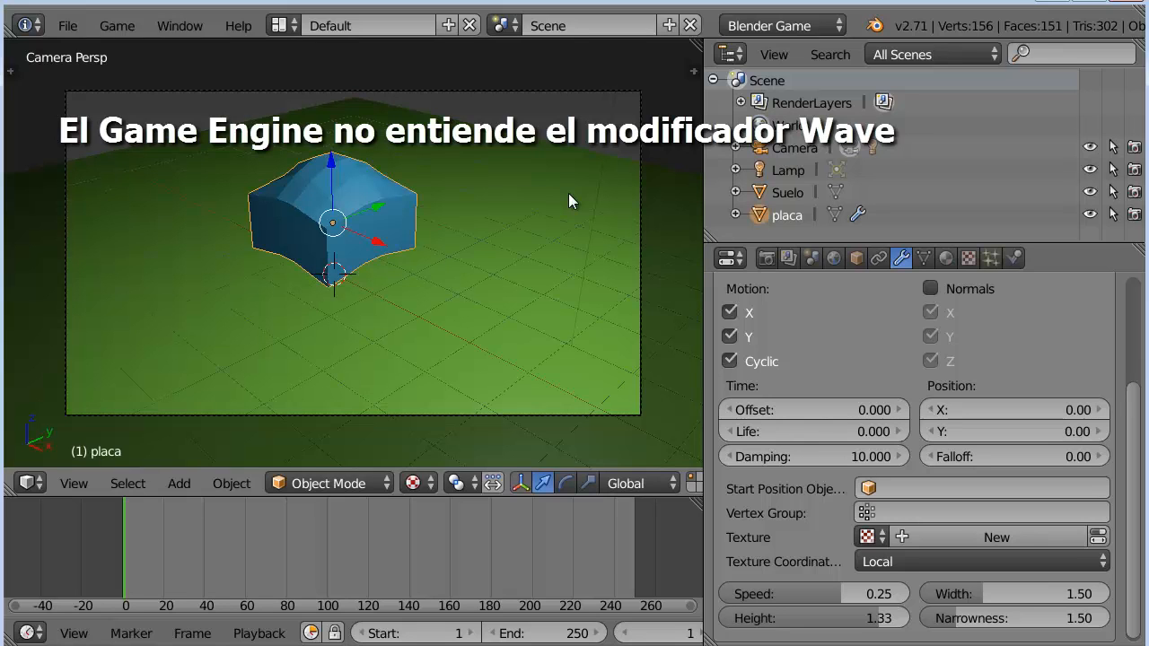
Step: Apply the Wave modifier permanently to placa's mesh, and test the object in the game engine
scroll(916, 449, up, 5)
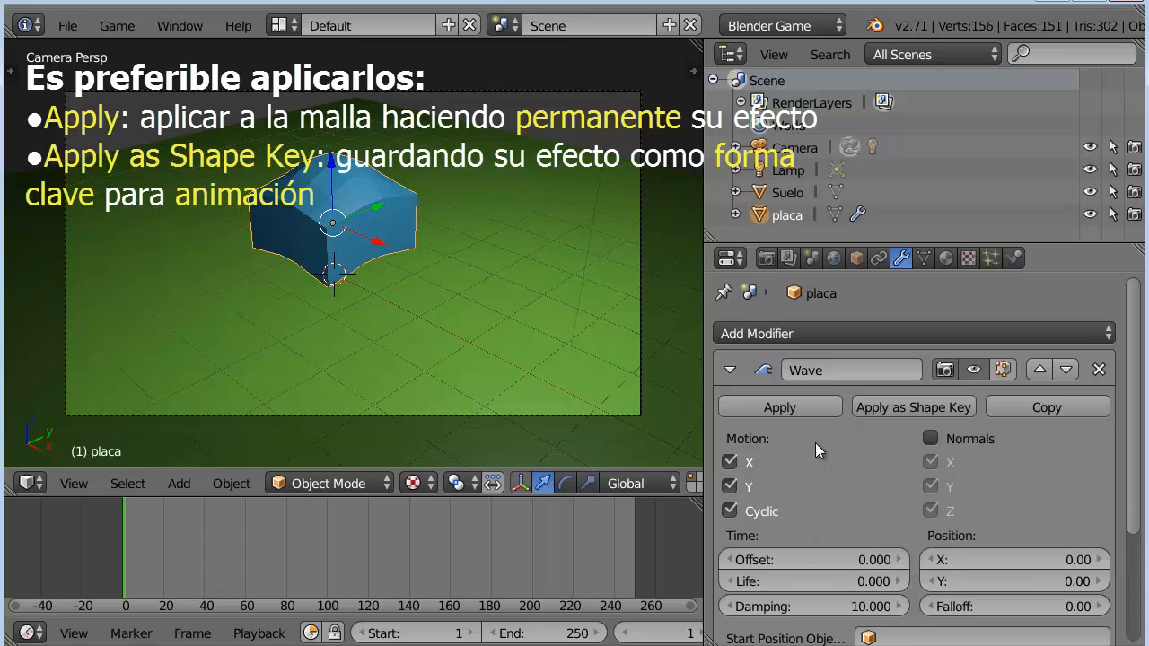
click(803, 404)
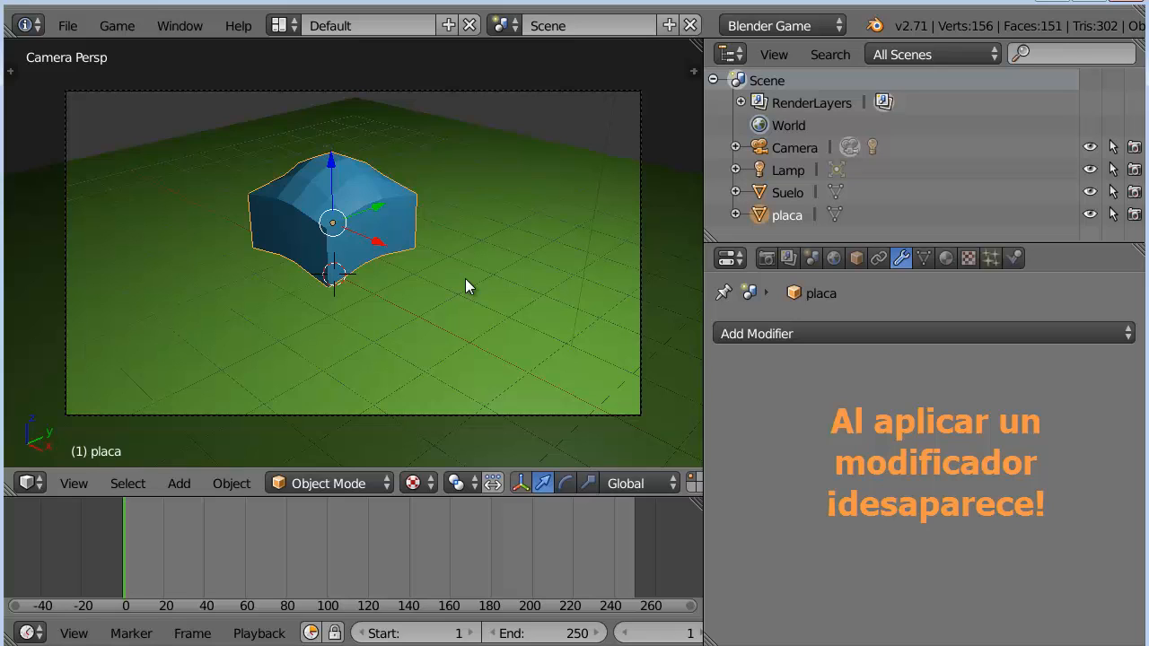
key(p)
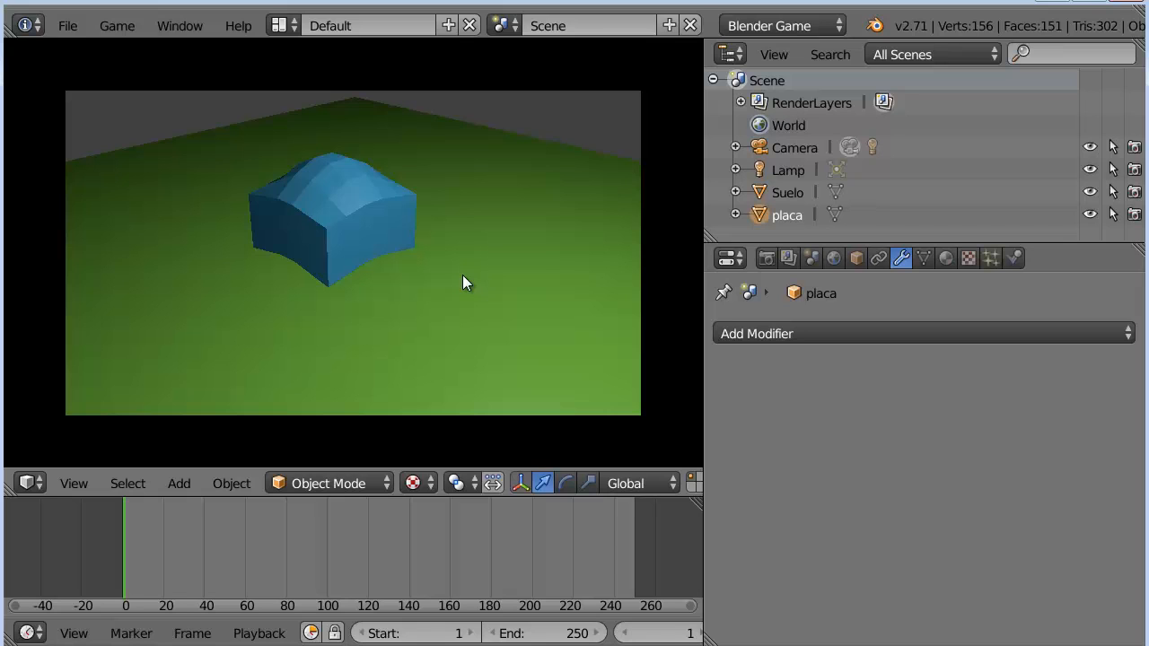
key(Escape)
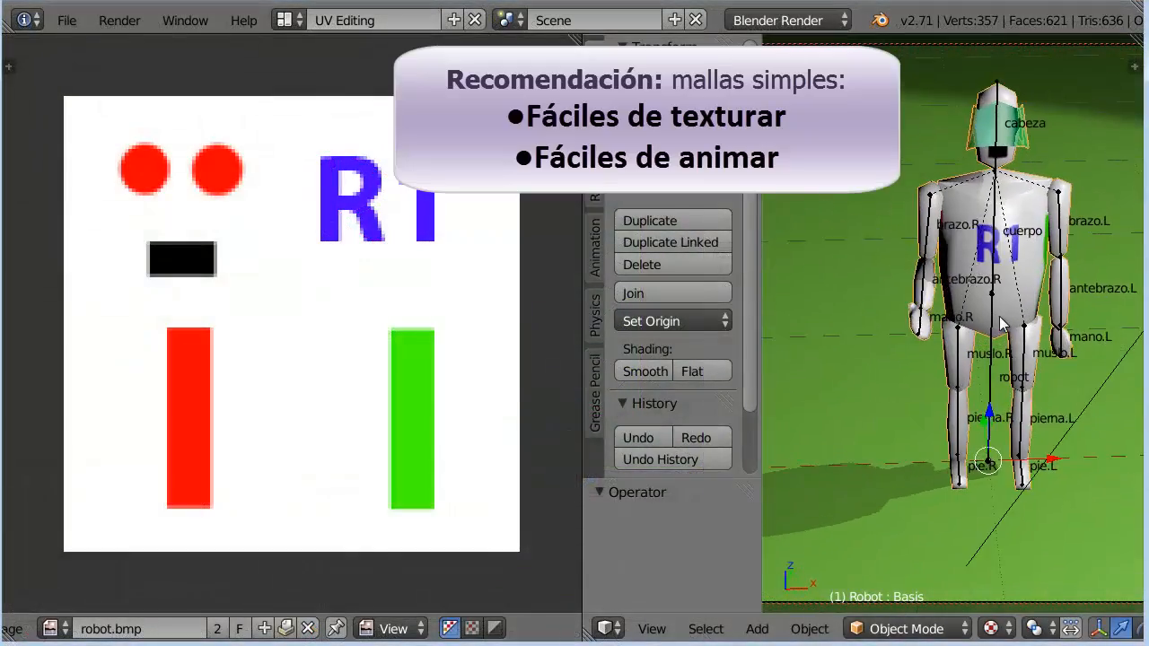
Step: Examine the Robot's simple mesh, its EsqueletoRobot armature, and its UV layout over the robot.bmp texture
middle_drag(961, 327, 919, 307)
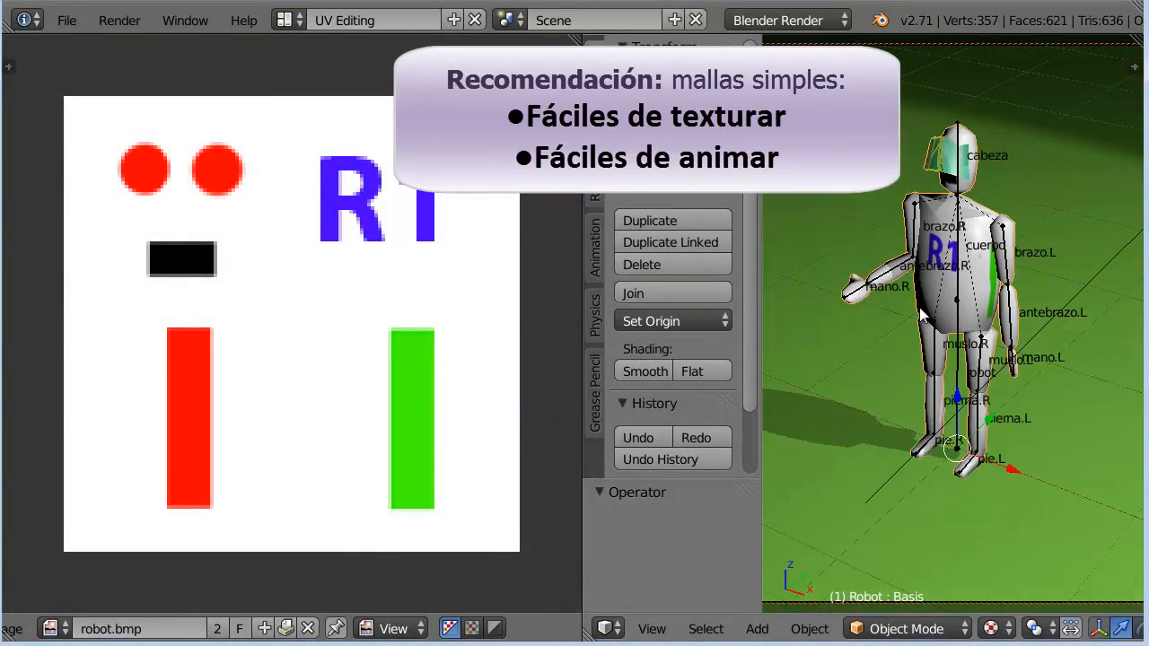
right_click(966, 272)
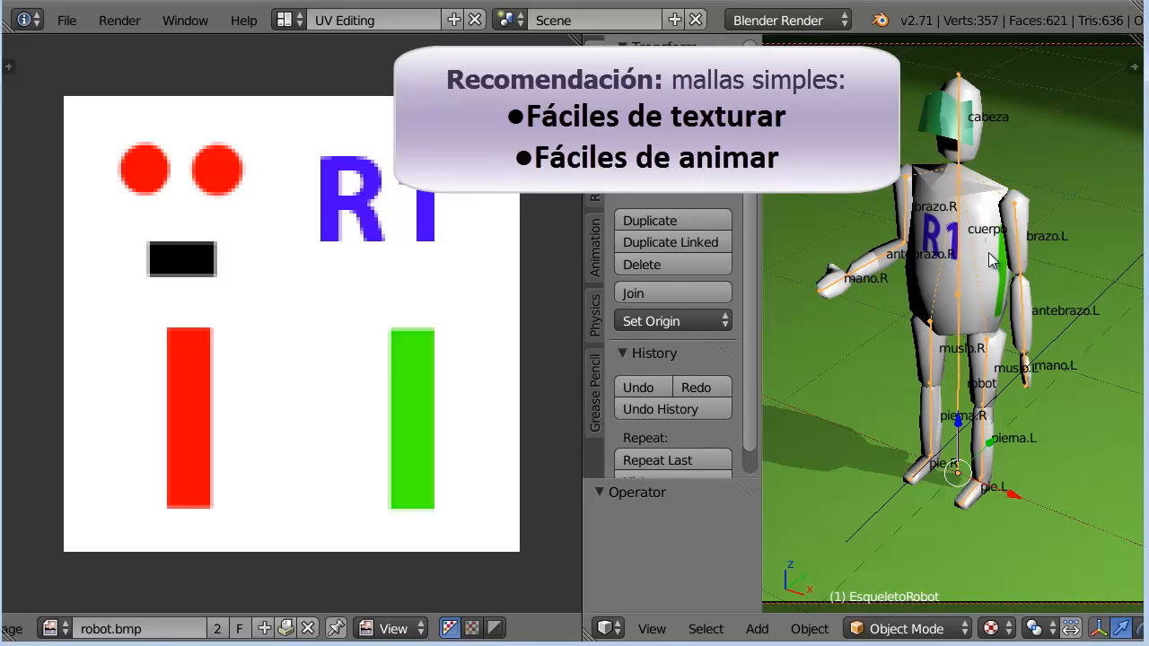
right_click(990, 260)
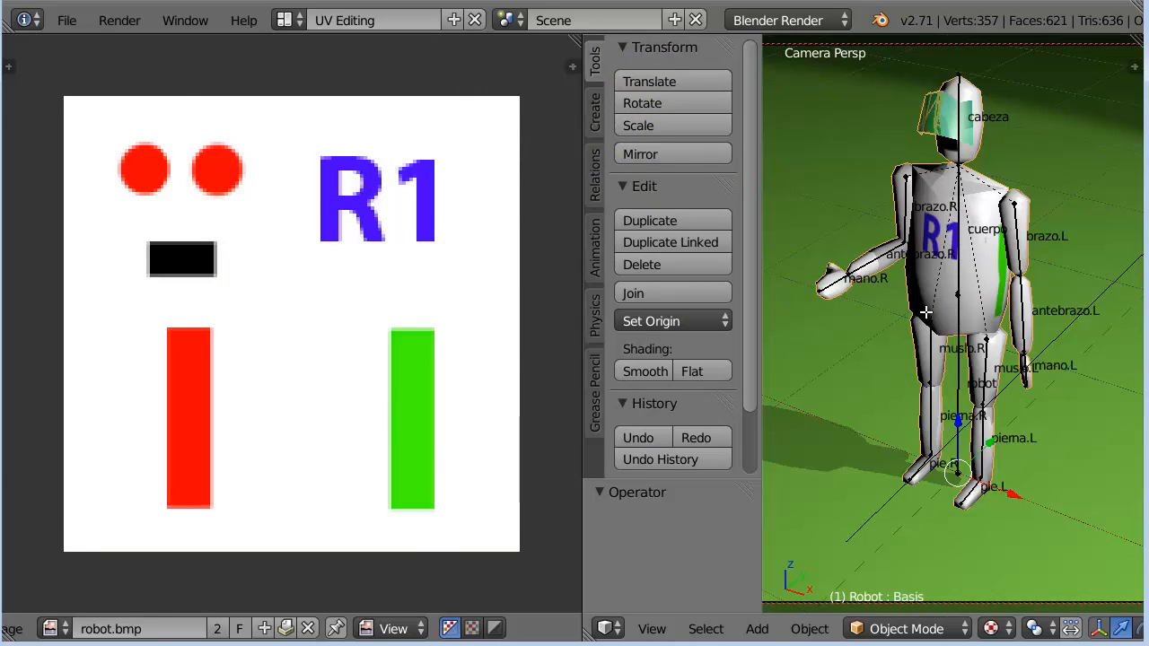
key(Tab)
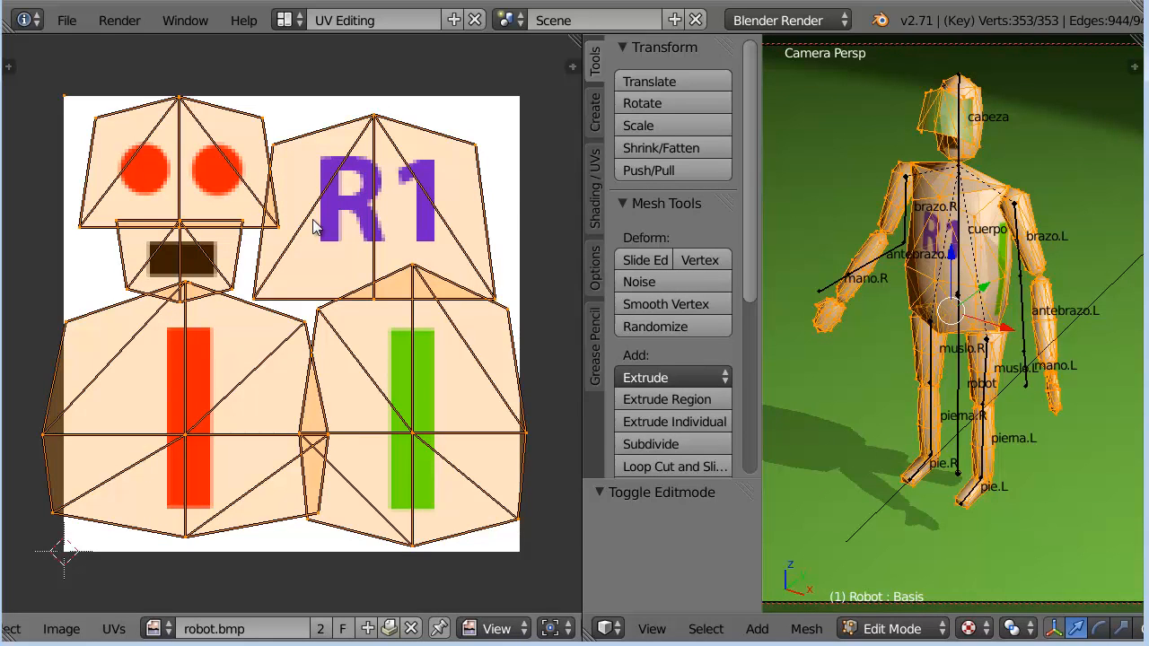
key(Tab)
Step: Switch to the Default screen layout, and play the simple robot's animation in rendered view
click(292, 18)
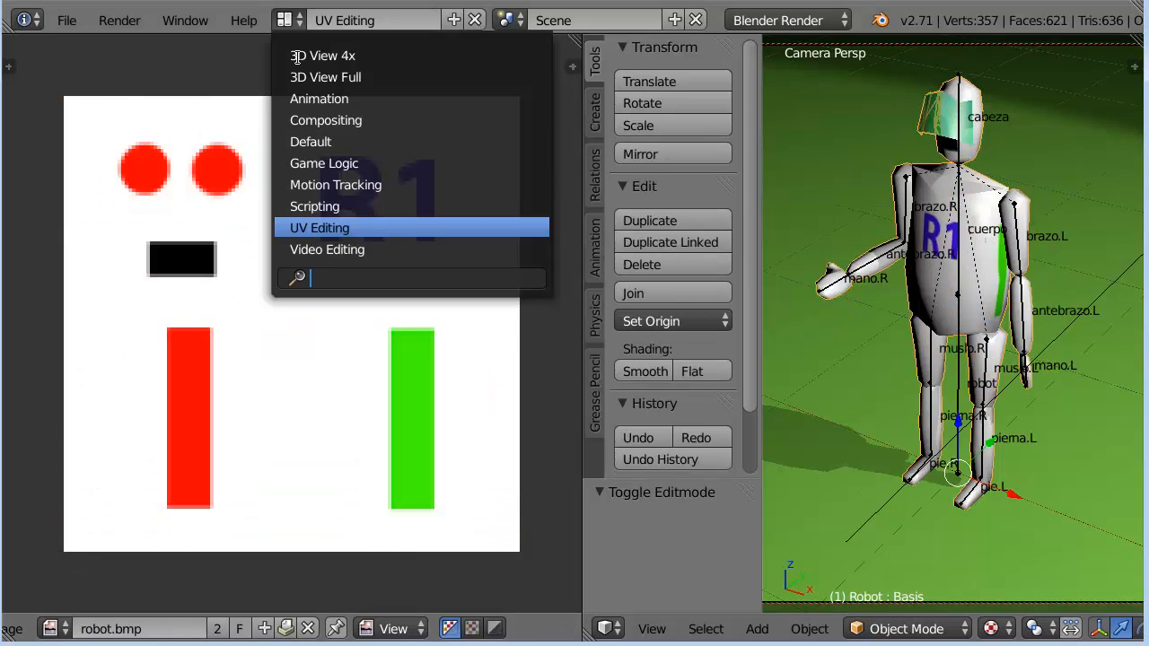
click(311, 142)
key(shift+z)
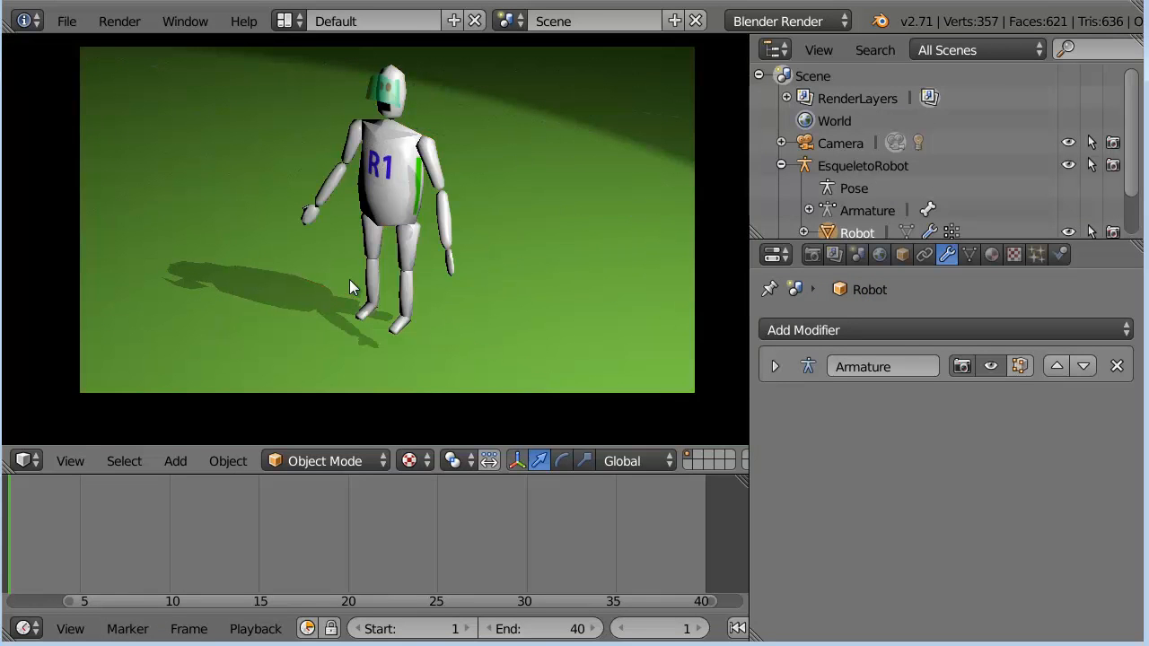
key(alt+a)
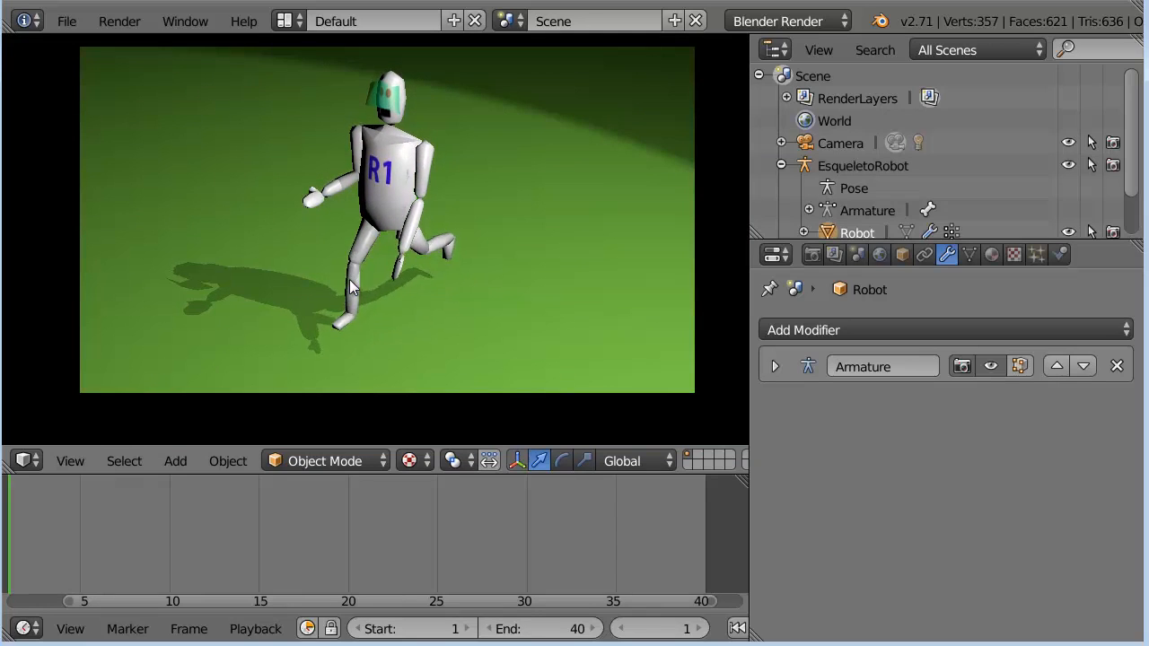
key(Escape)
key(shift+z)
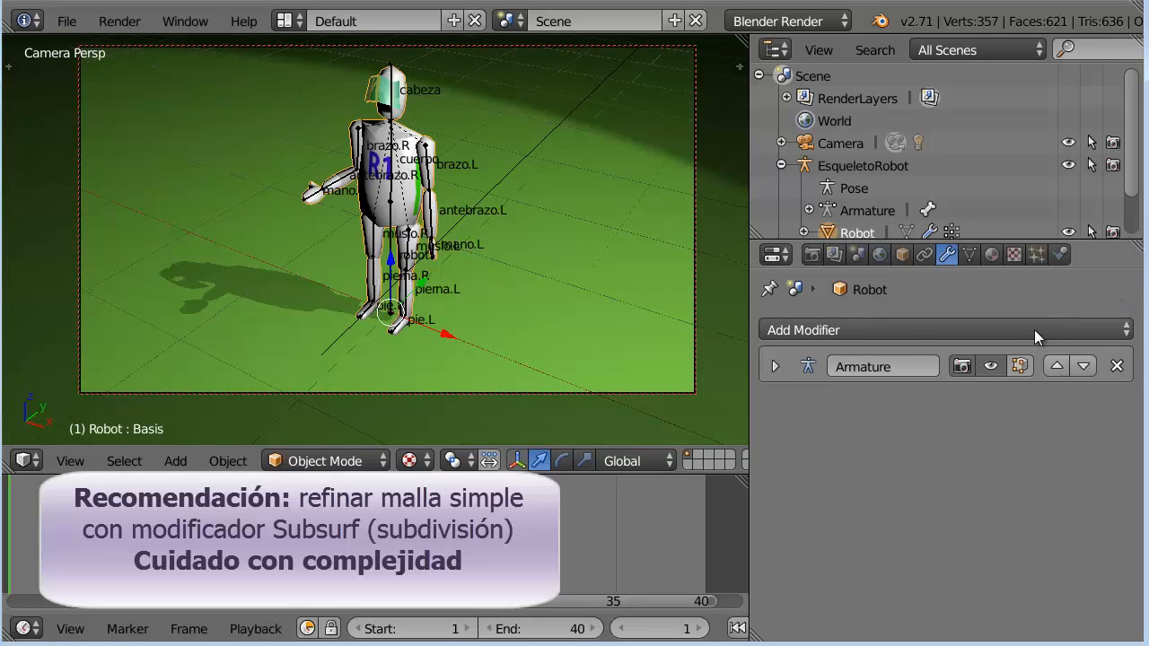
Step: Add a Subdivision Surface modifier to the Robot mesh with 2 view subdivisions
click(1034, 332)
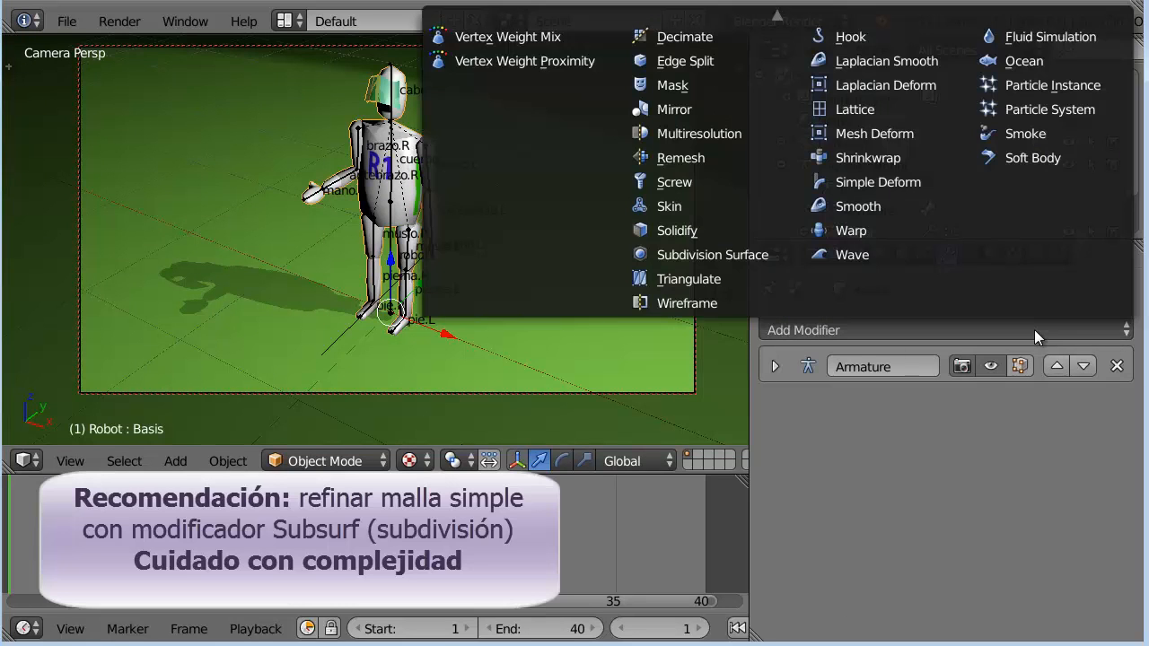
click(756, 254)
scroll(542, 193, up, 2)
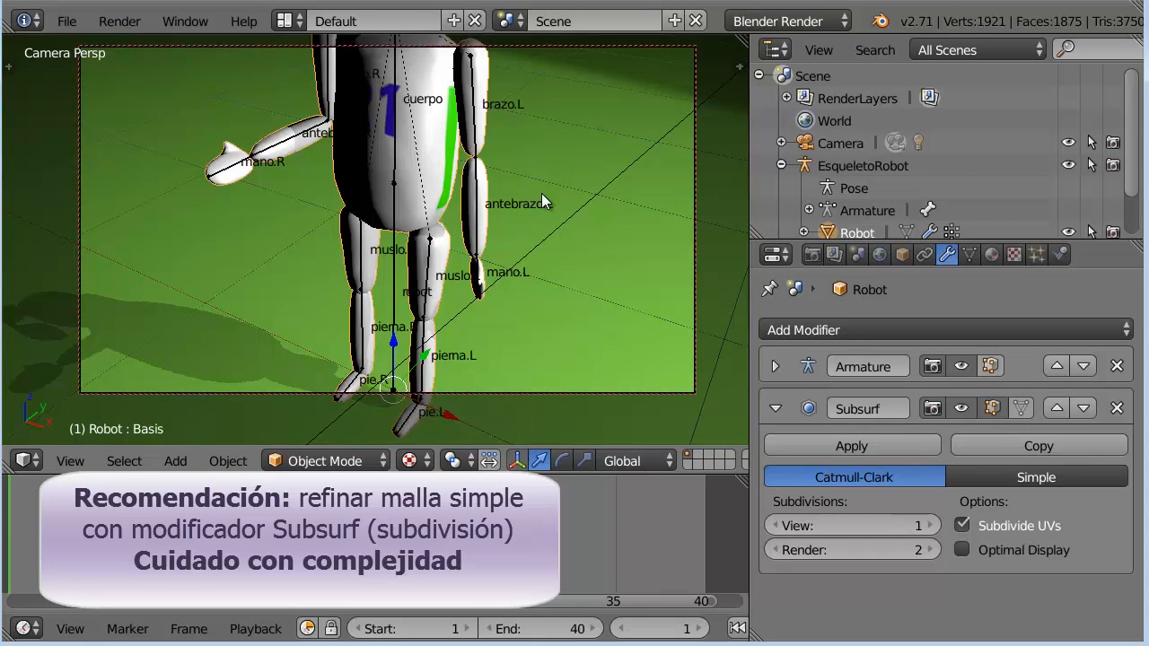
shift+middle_drag(541, 193, 509, 385)
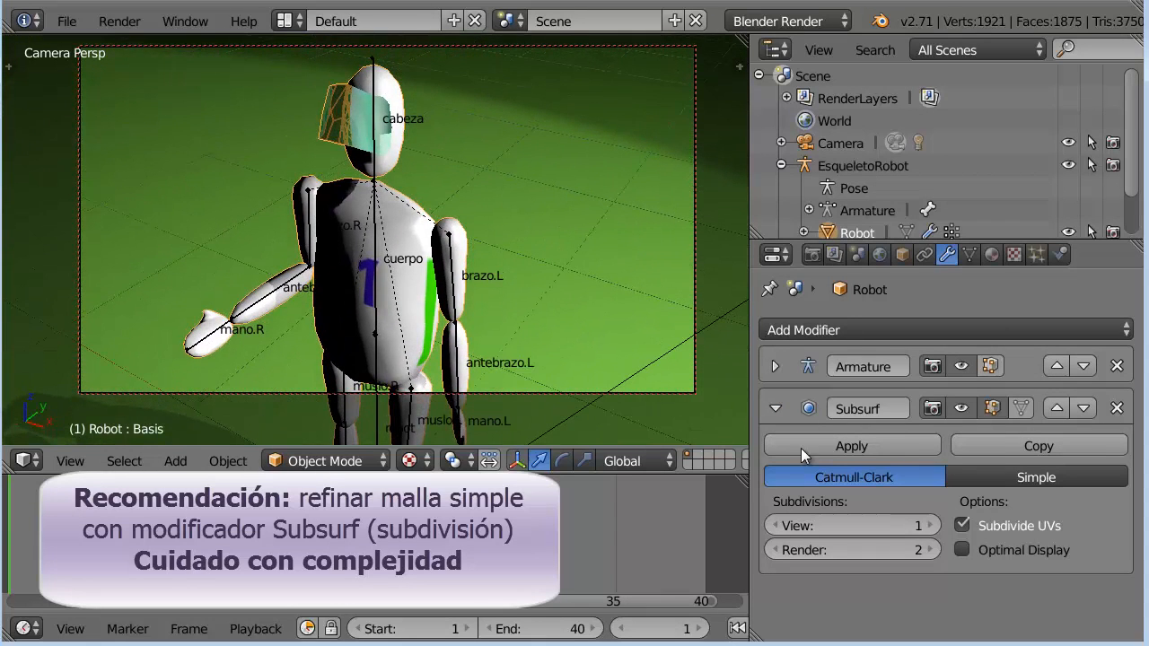
click(933, 525)
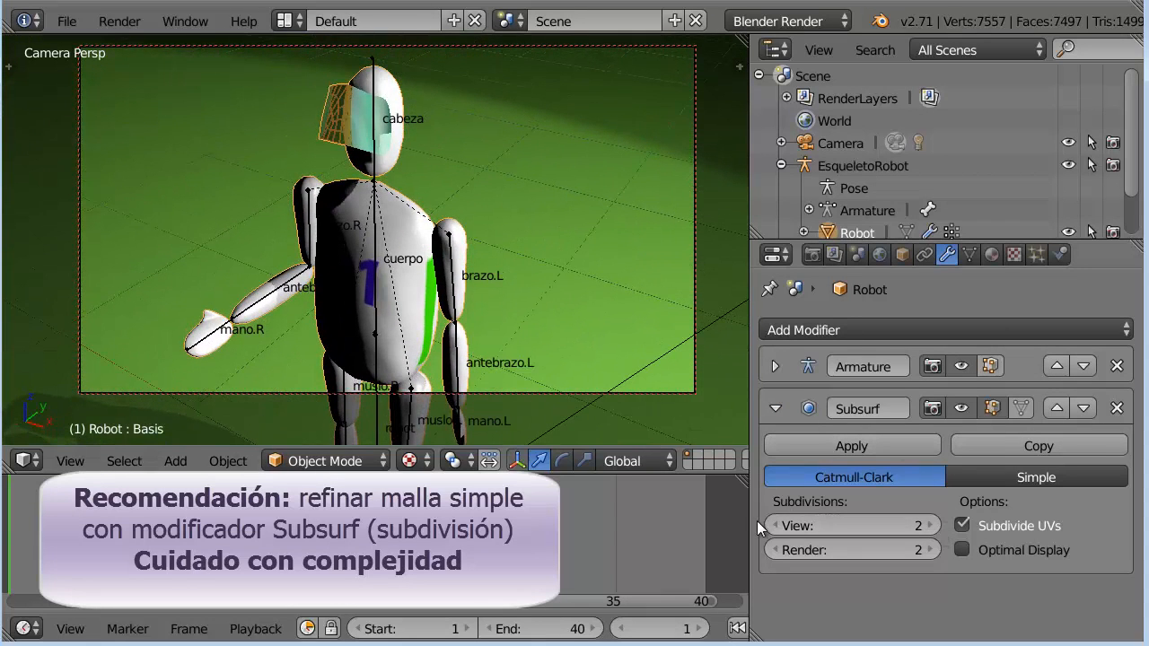
Step: Play the animation of the subdivided robot in rendered view, and return to the normal viewport shading
shift+middle_drag(613, 300, 613, 150)
scroll(613, 150, down, 3)
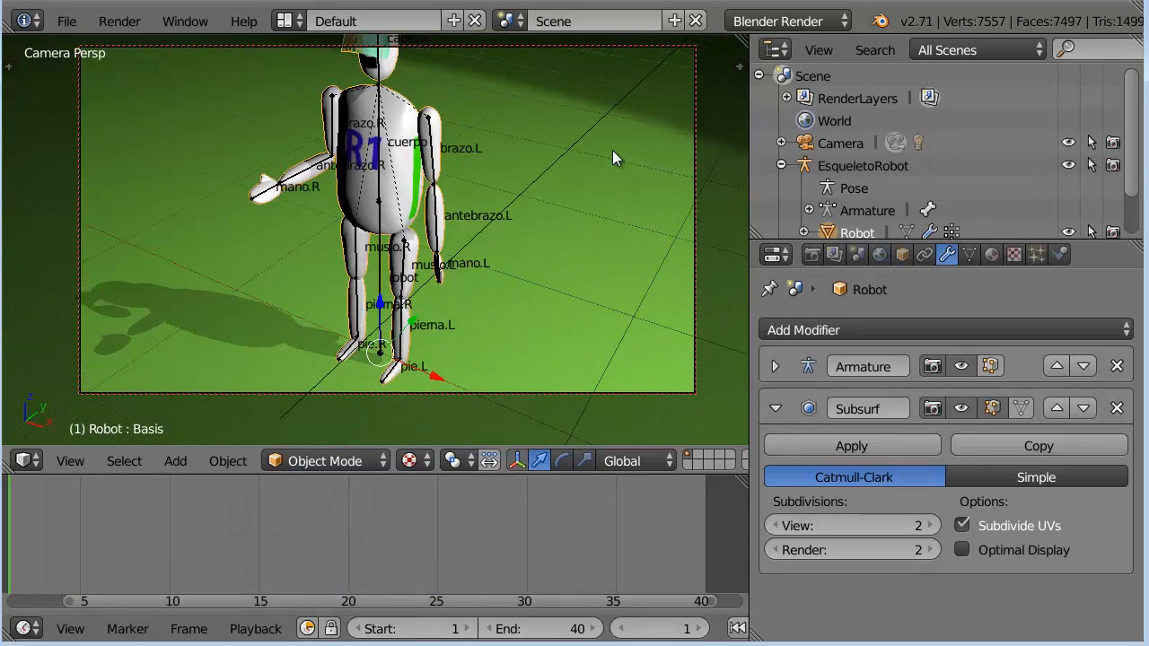
shift+middle_drag(561, 193, 563, 210)
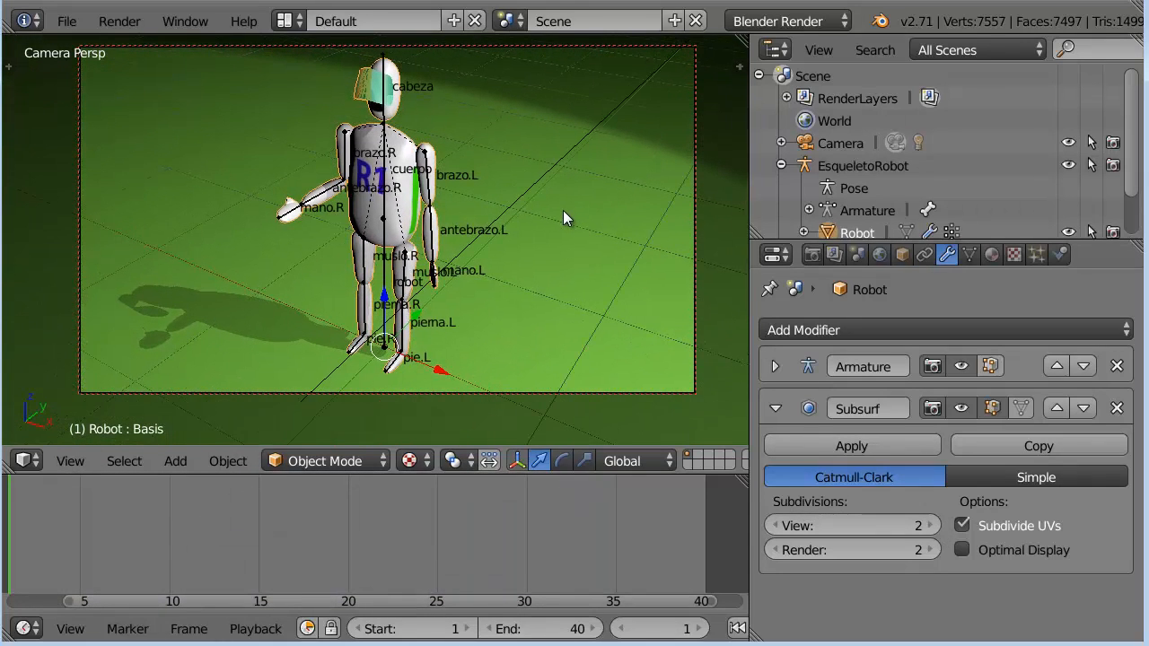
key(shift+z)
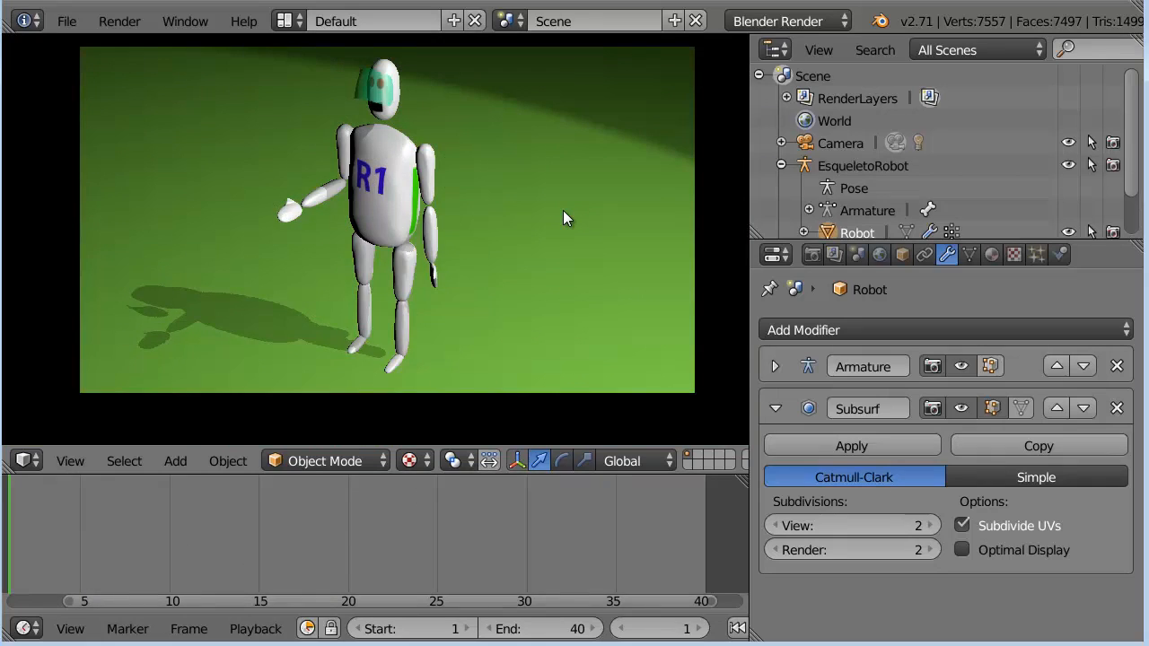
key(alt+a)
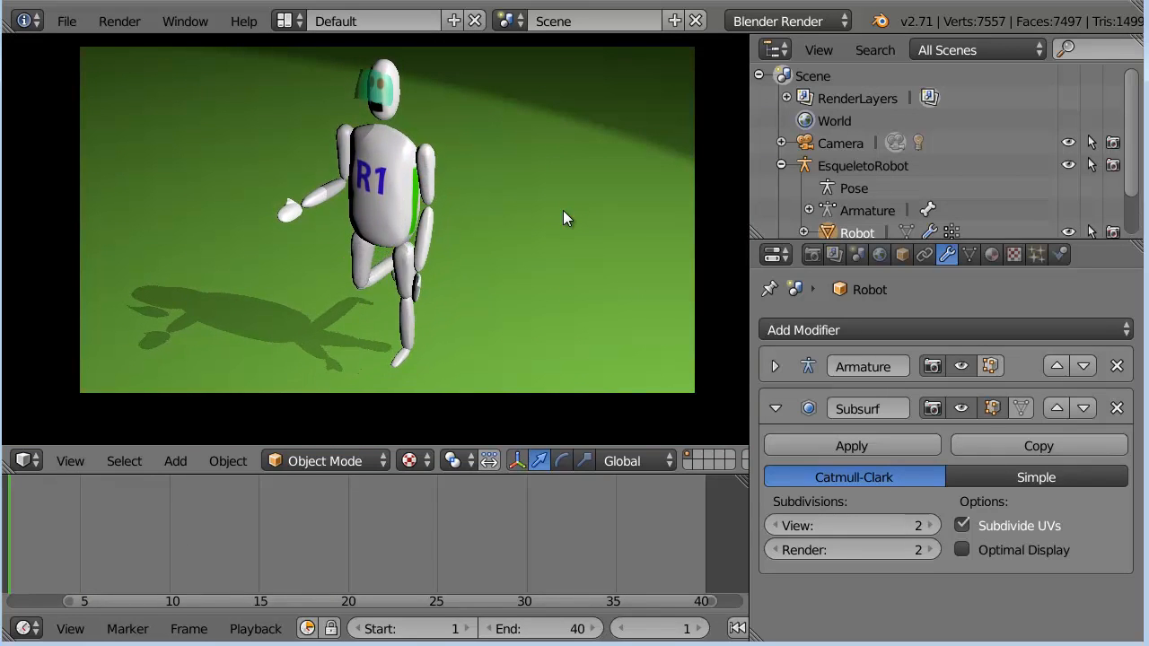
key(shift+z)
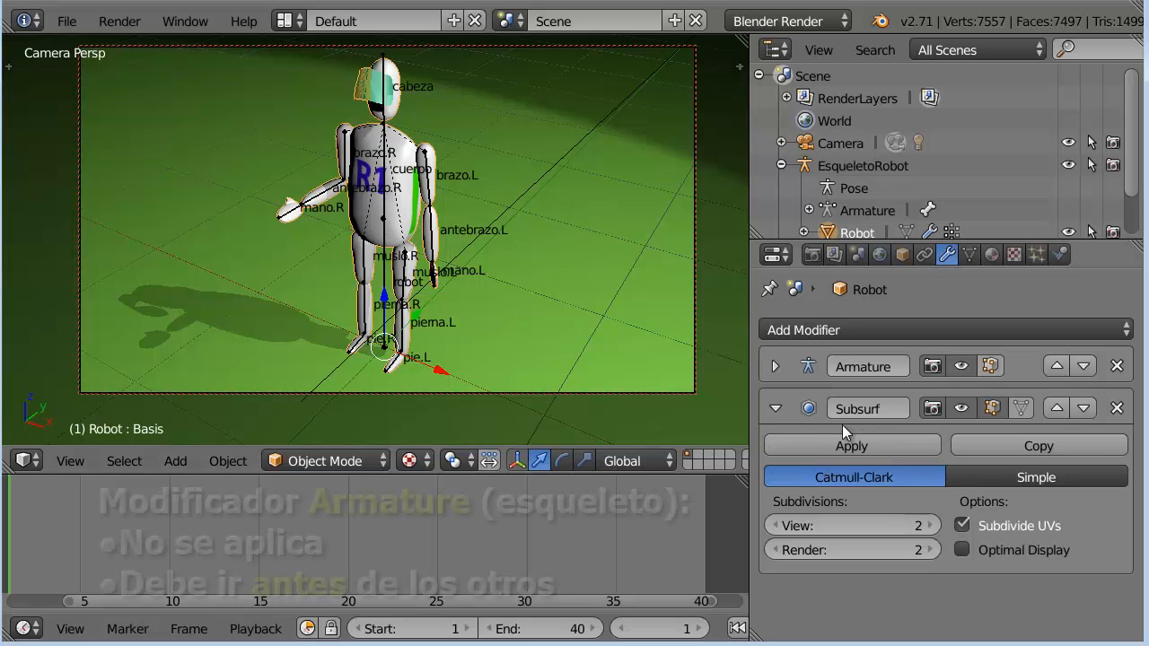
Step: Move the Robot's Subsurf modifier above Armature in the stack, and put Armature back in first place
click(773, 407)
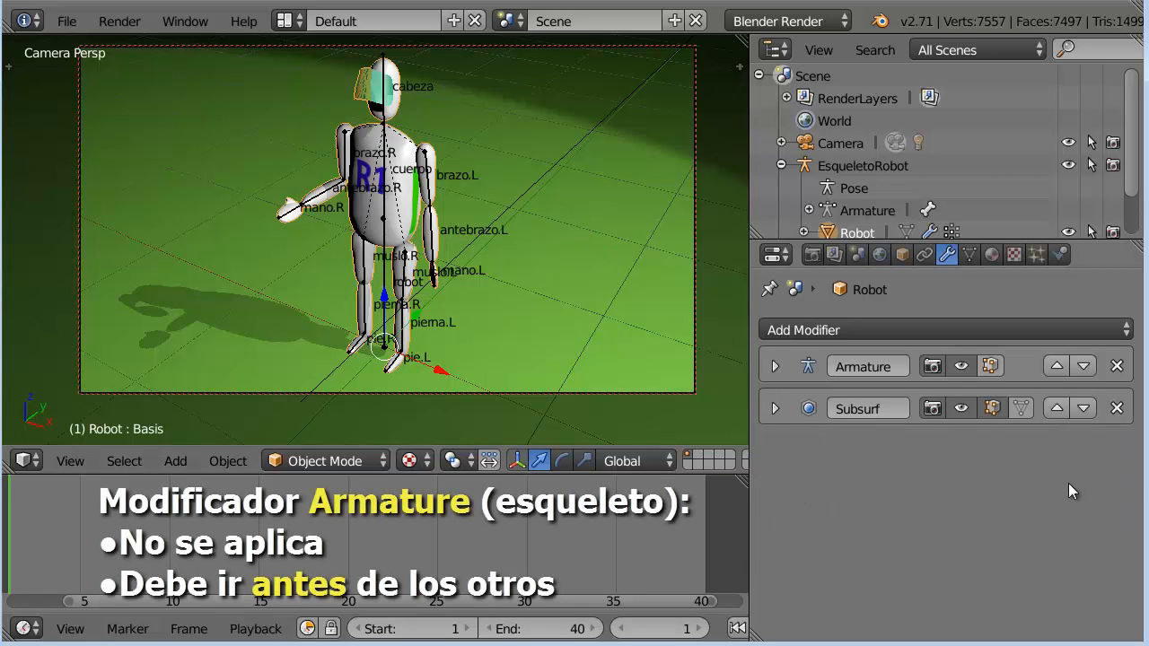
click(1056, 408)
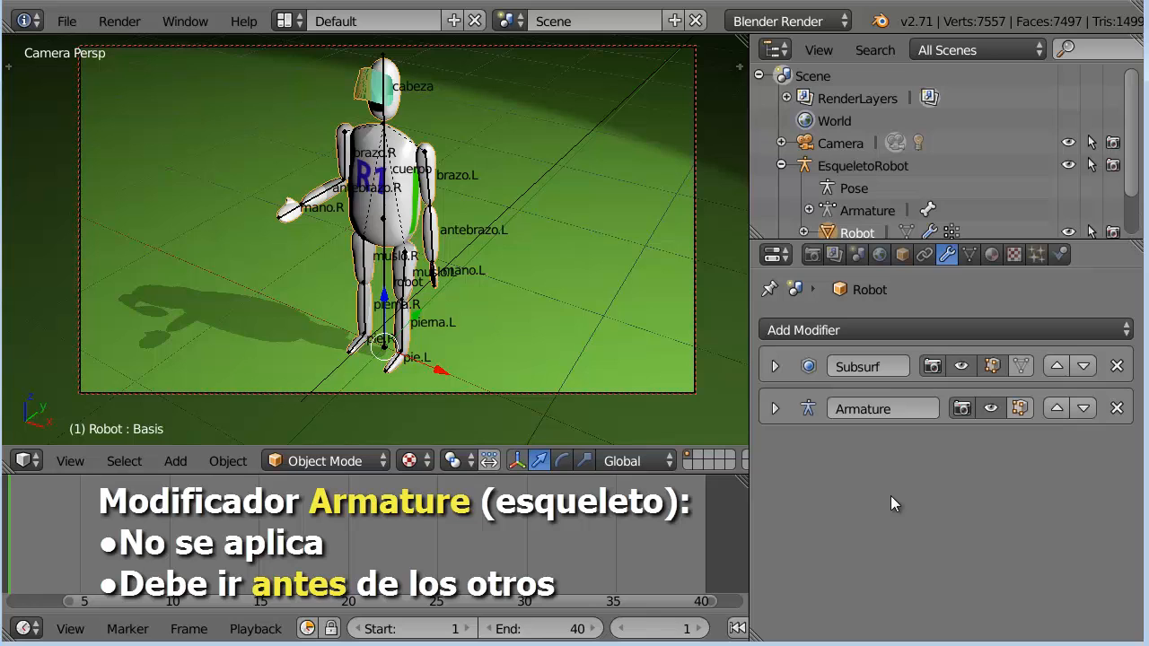
click(1058, 409)
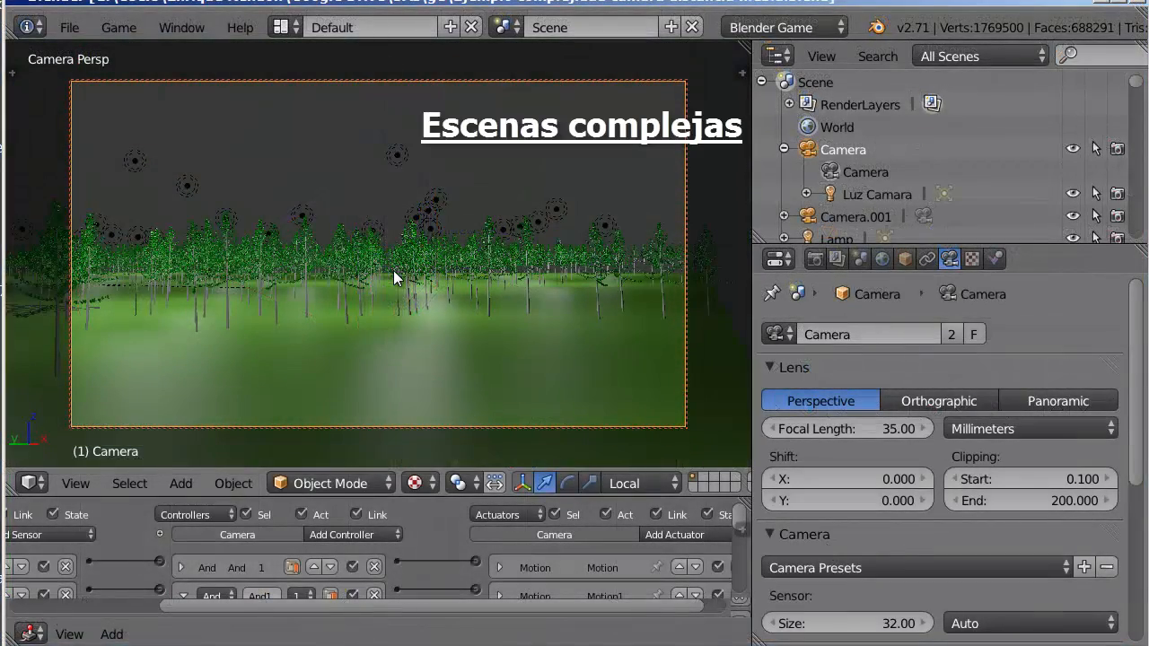
Step: Run the forest game to check its frame rate, and stop it
key(p)
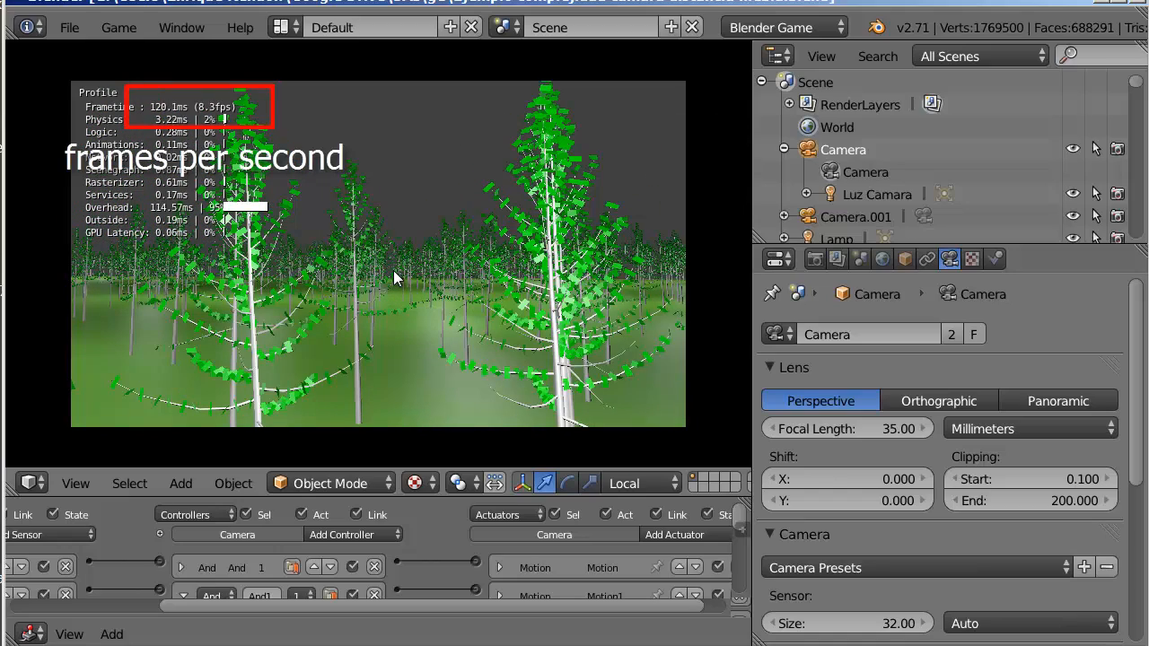
key(Escape)
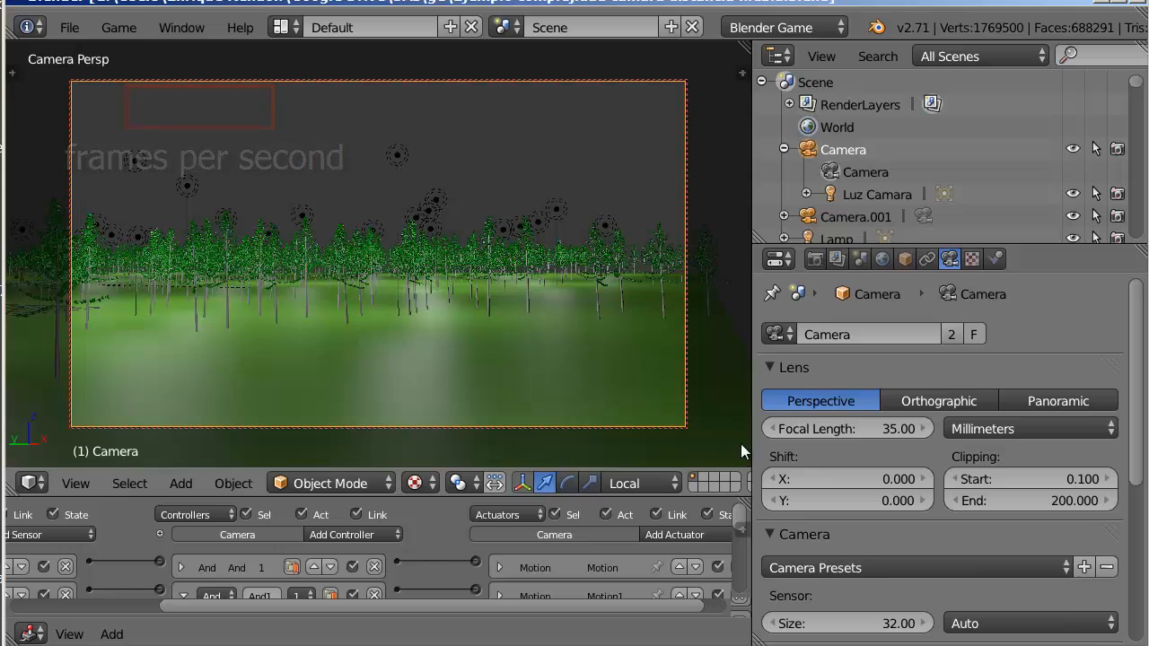
Step: Set the active camera's clipping end to 50, and run the forest game again to compare the frame rate
click(1070, 501)
text(50)
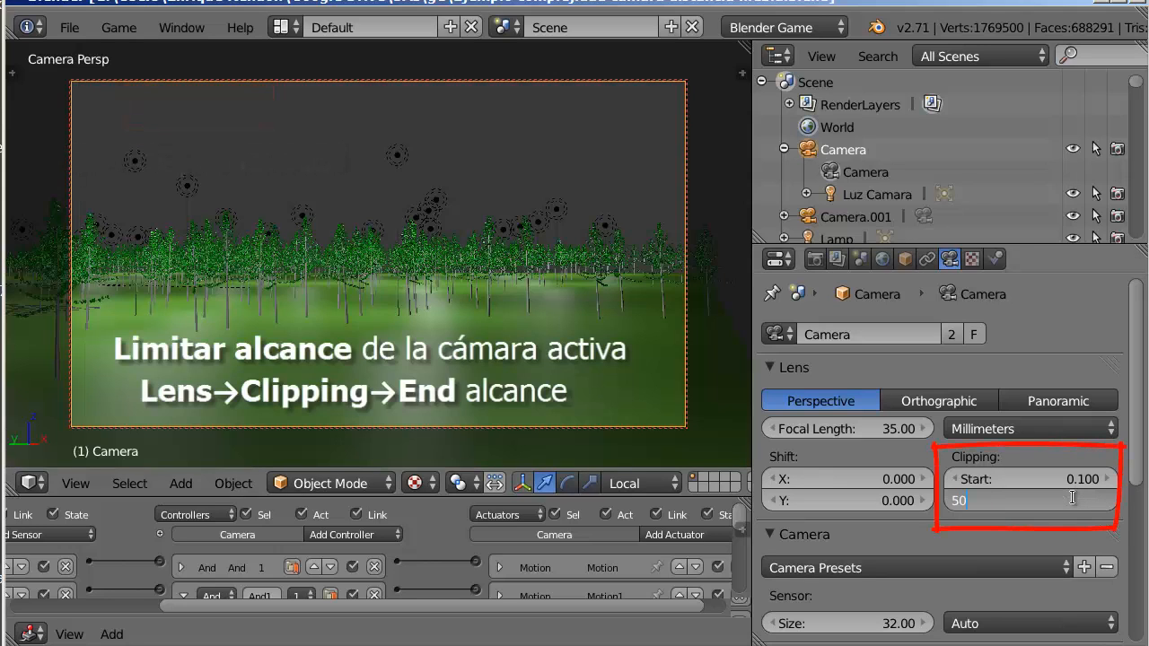
key(Return)
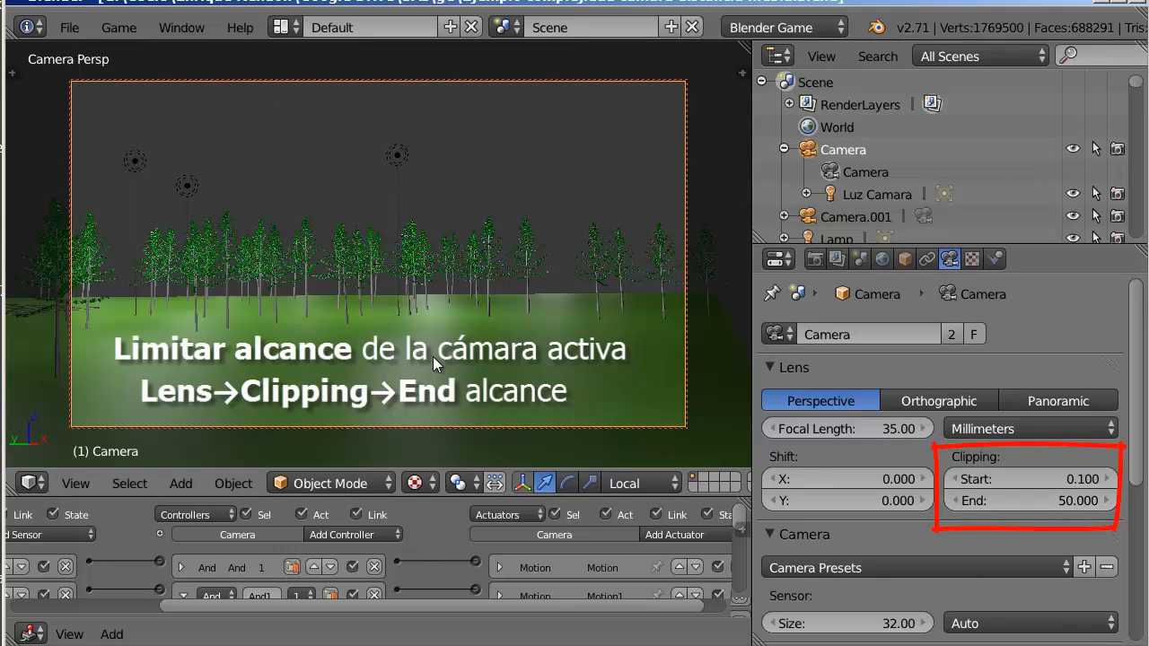
key(p)
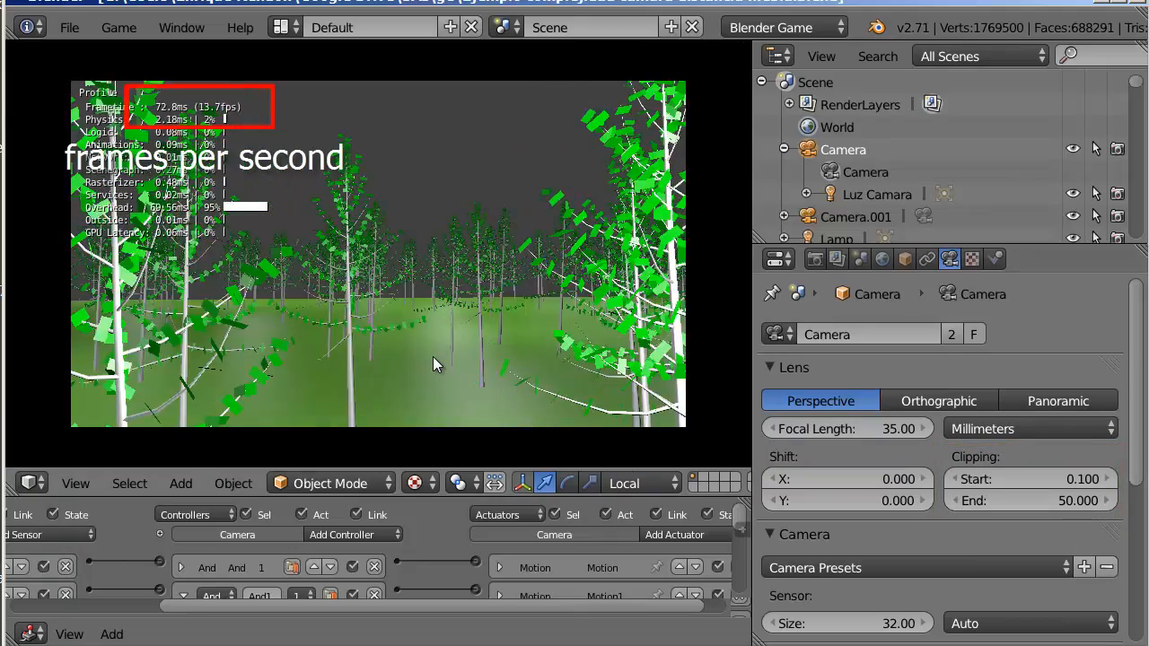
key(Escape)
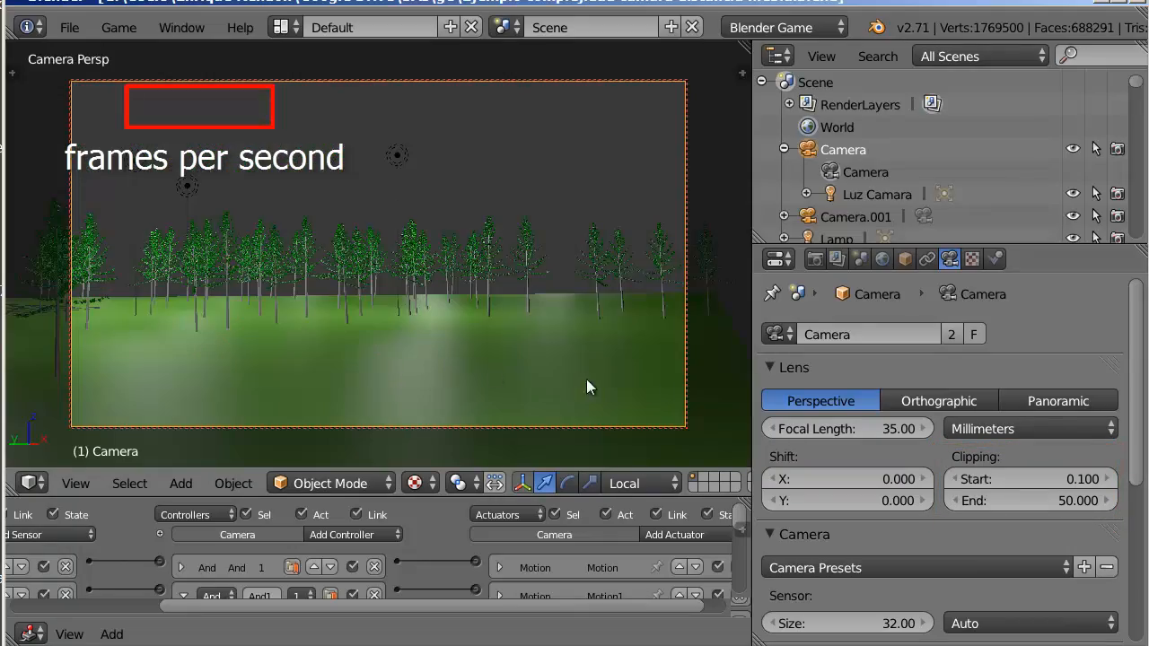
Step: Enable Mist in the world settings and set its depth to 50
click(883, 260)
click(789, 456)
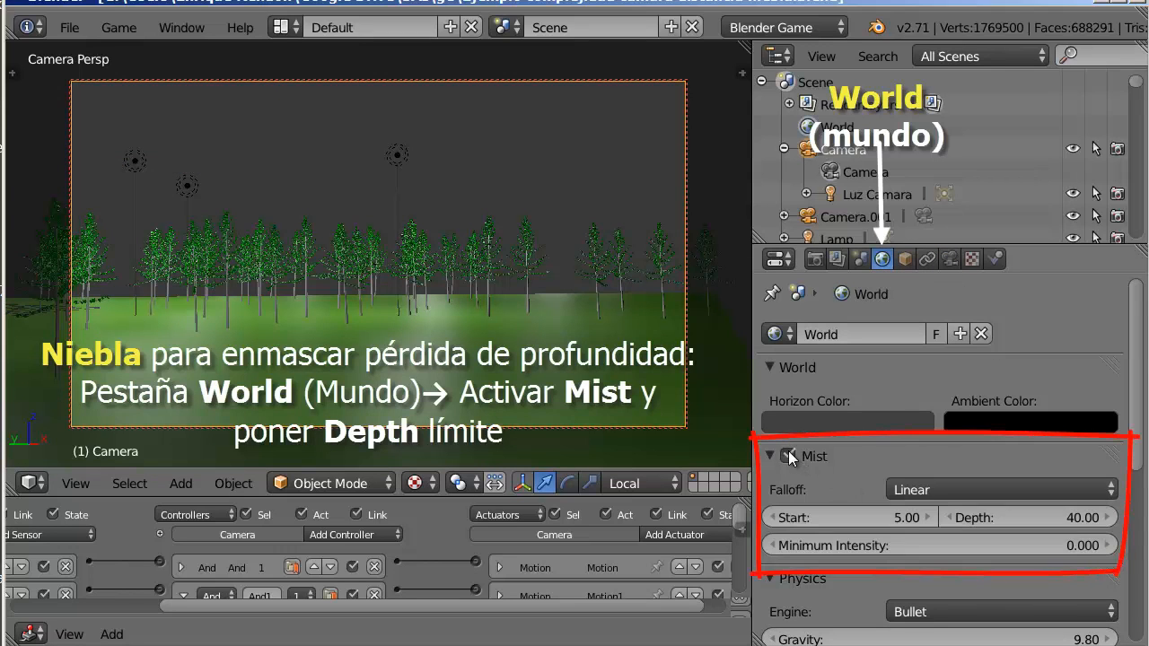
click(1069, 518)
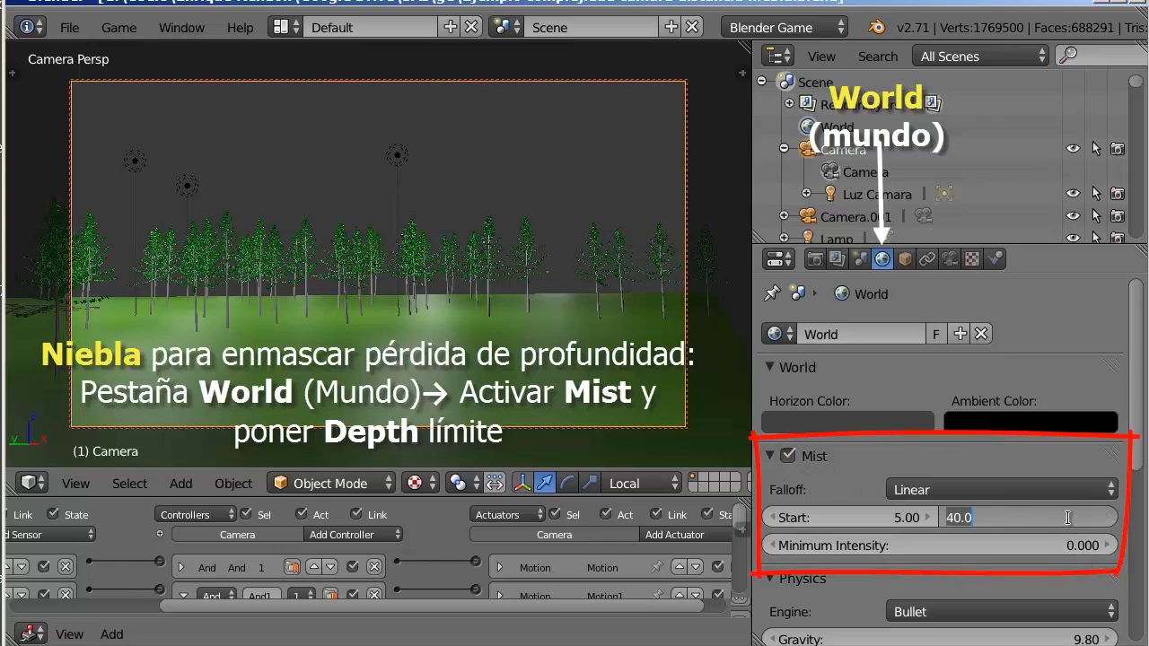
text(50)
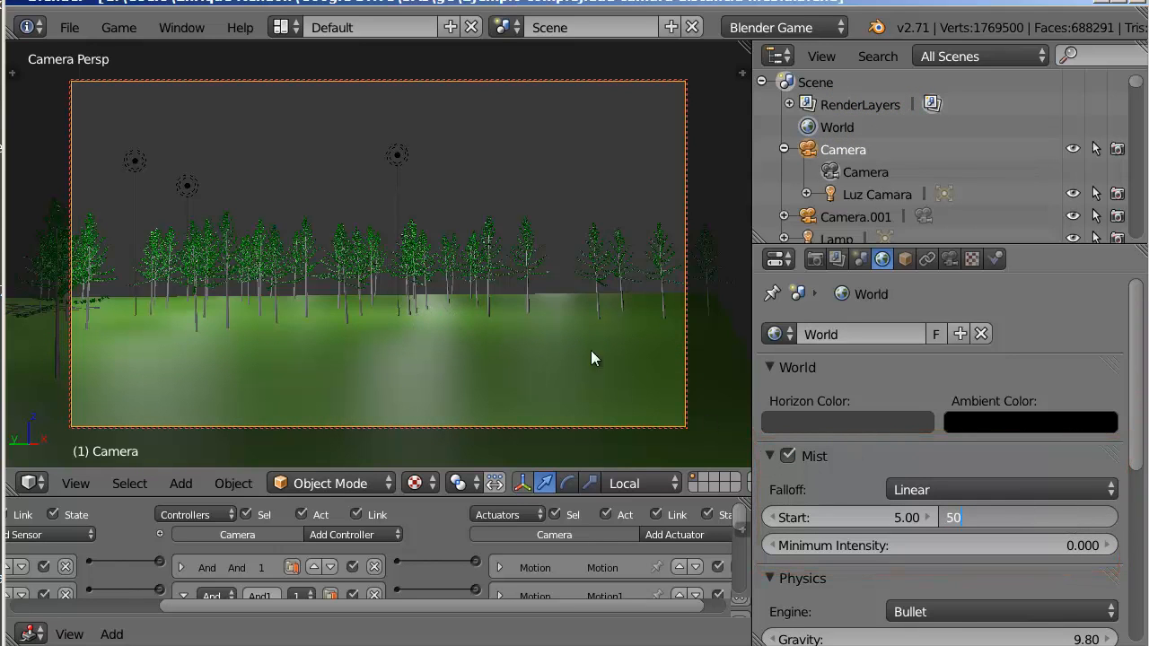
key(Return)
Step: Run the misty forest game, move the camera forward among the trees, and stop the game
key(p)
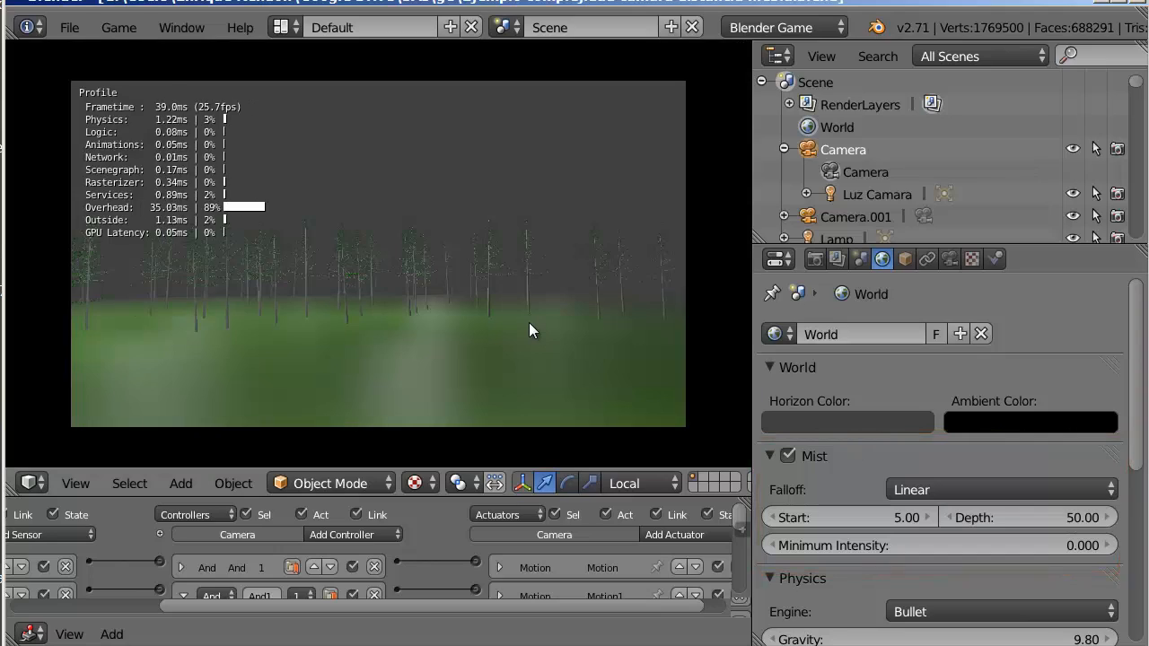
key(Up)
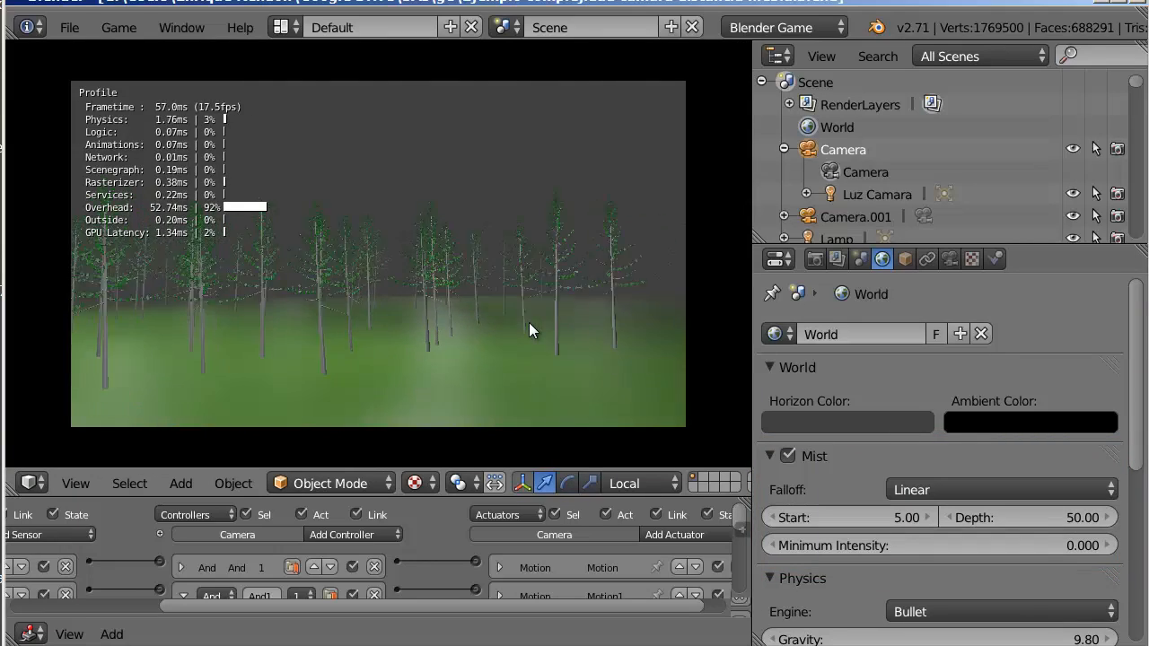
key(Up)
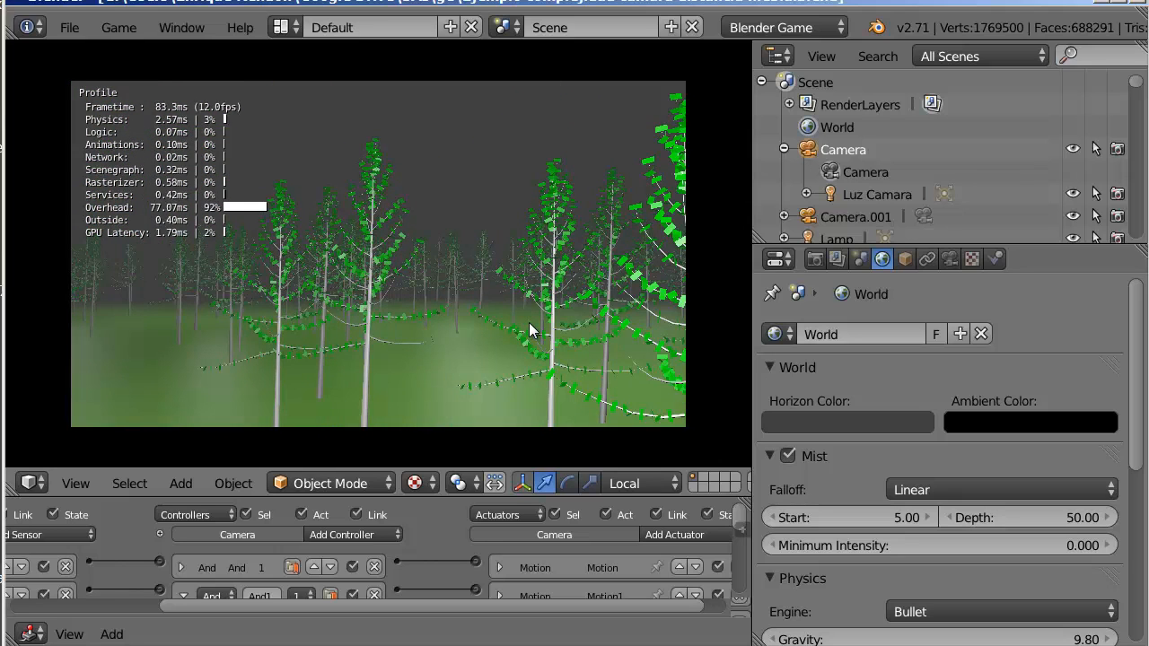
key(Escape)
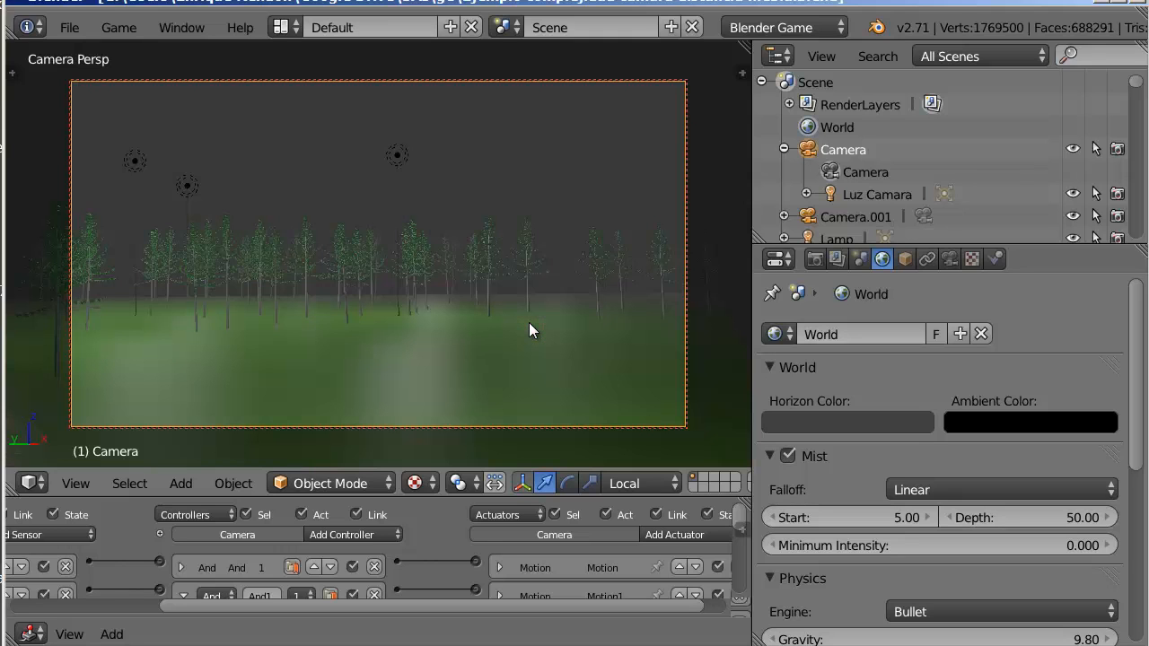
Step: Select a tree in the right part of the forest and show its Levels of Detail settings
right_click(603, 273)
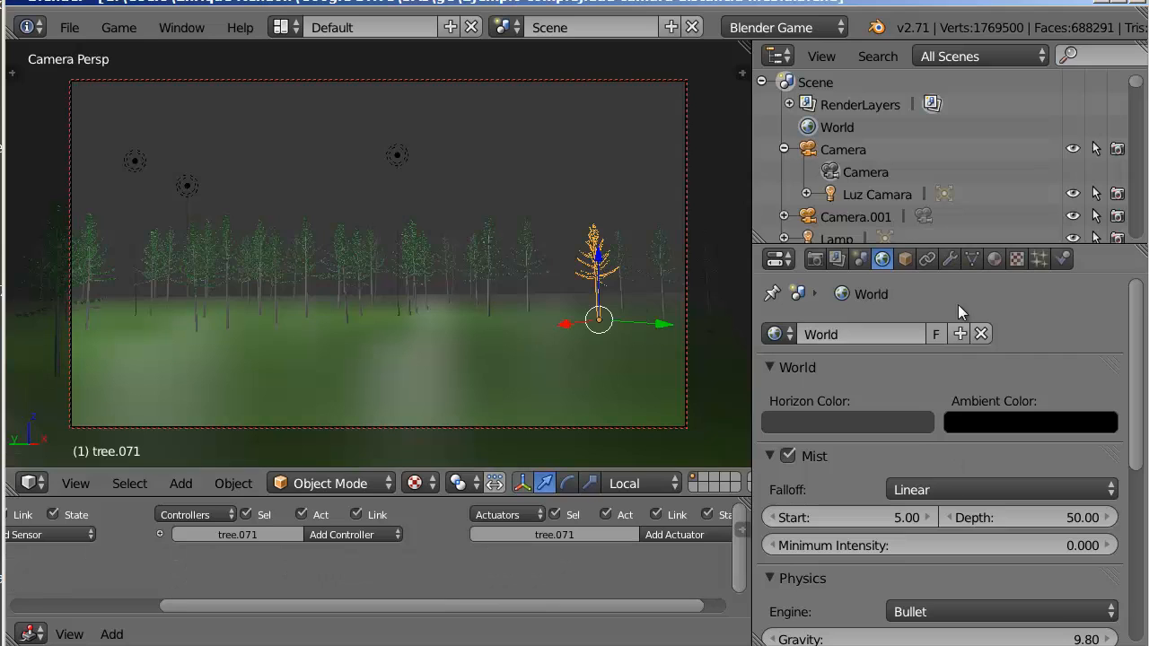
click(905, 259)
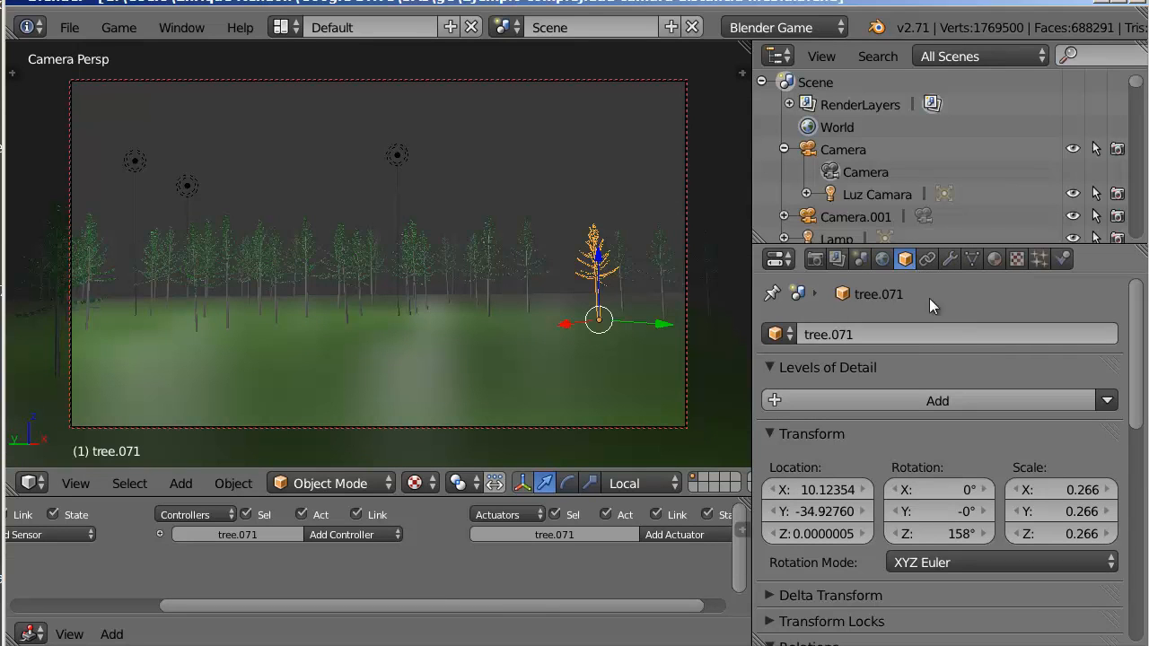
click(971, 258)
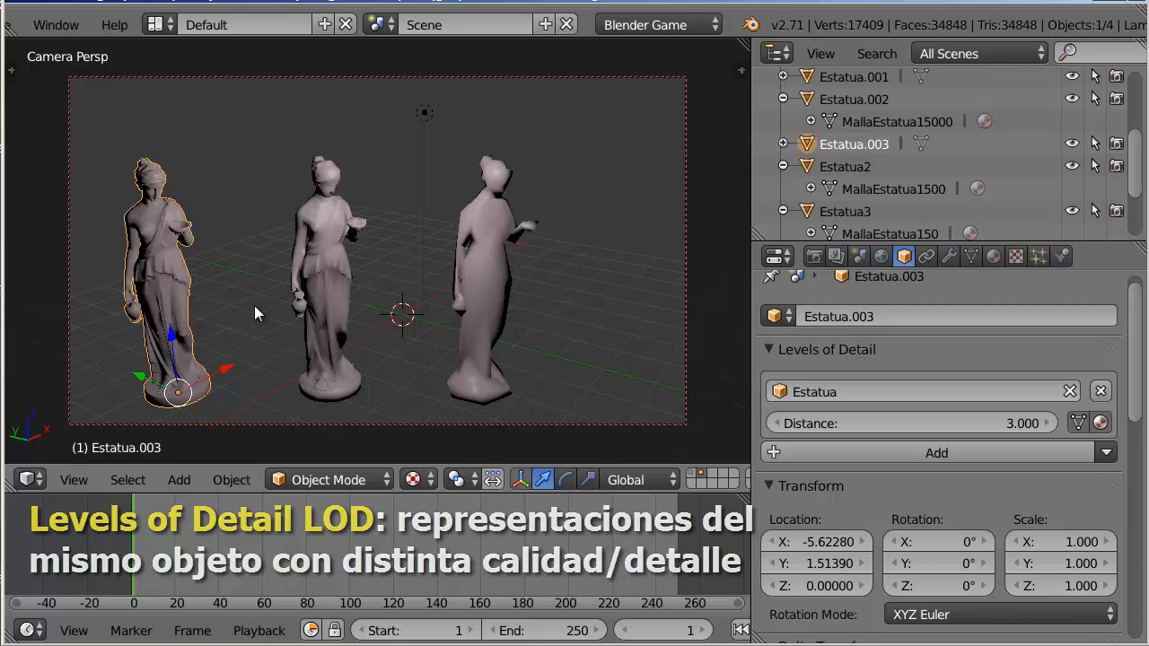
Step: Inspect the meshes of Estatua.003, Estatua2 and Estatua3 in Edit Mode one after another, returning to Object Mode each time
key(Tab)
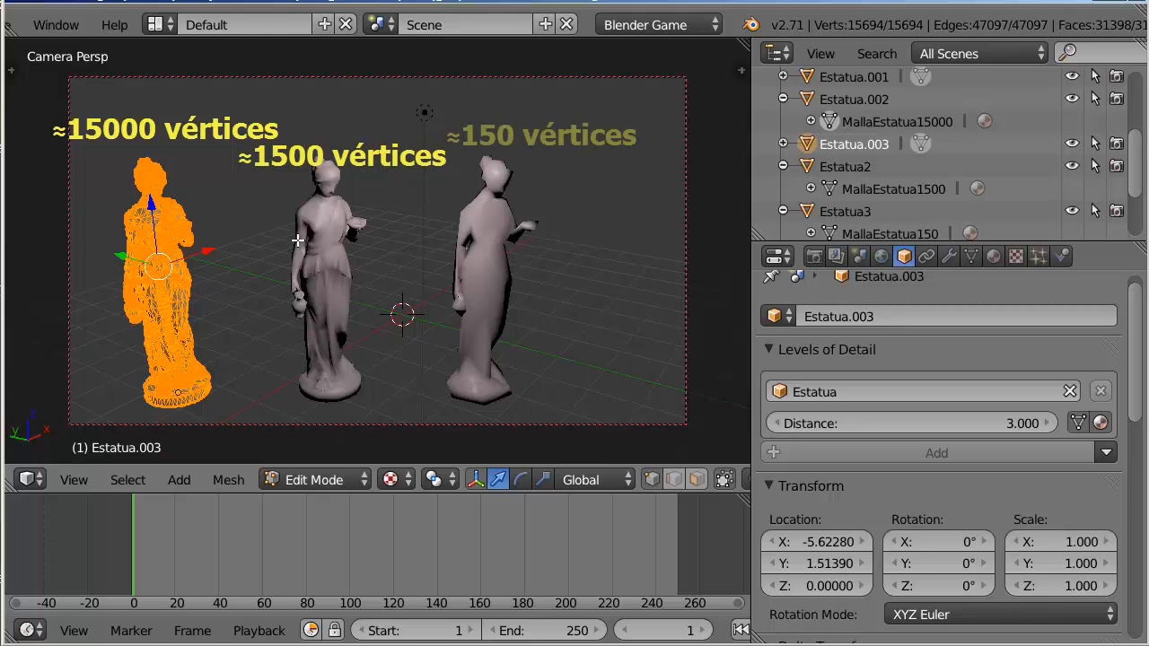
key(Tab)
right_click(323, 245)
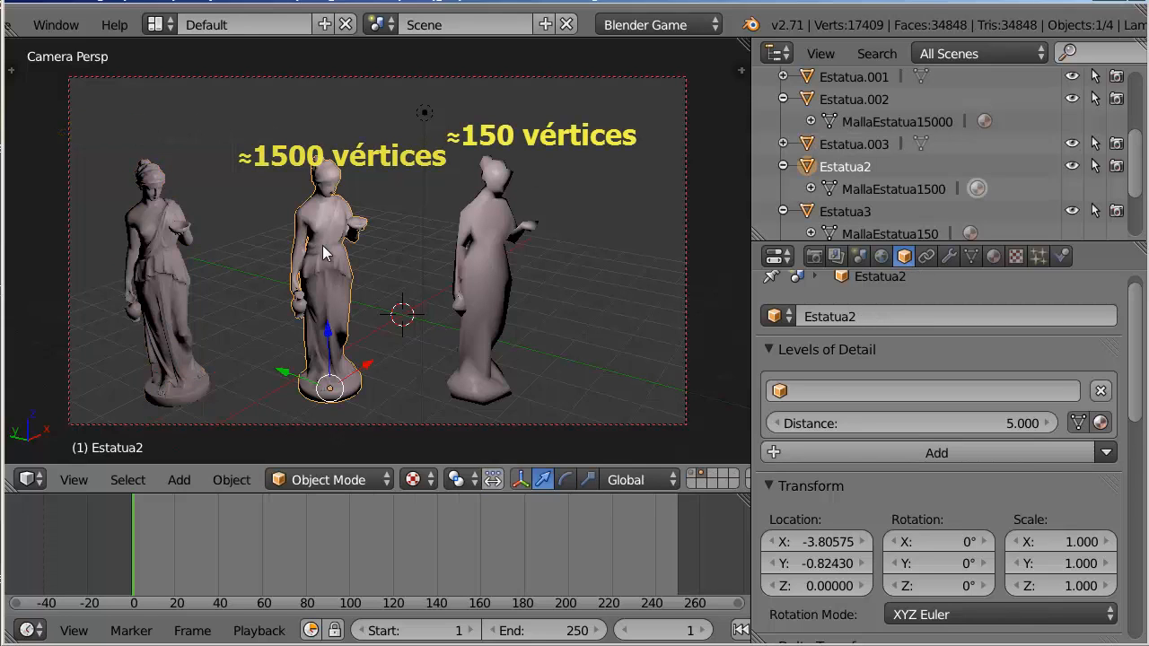
key(Tab)
key(Tab)
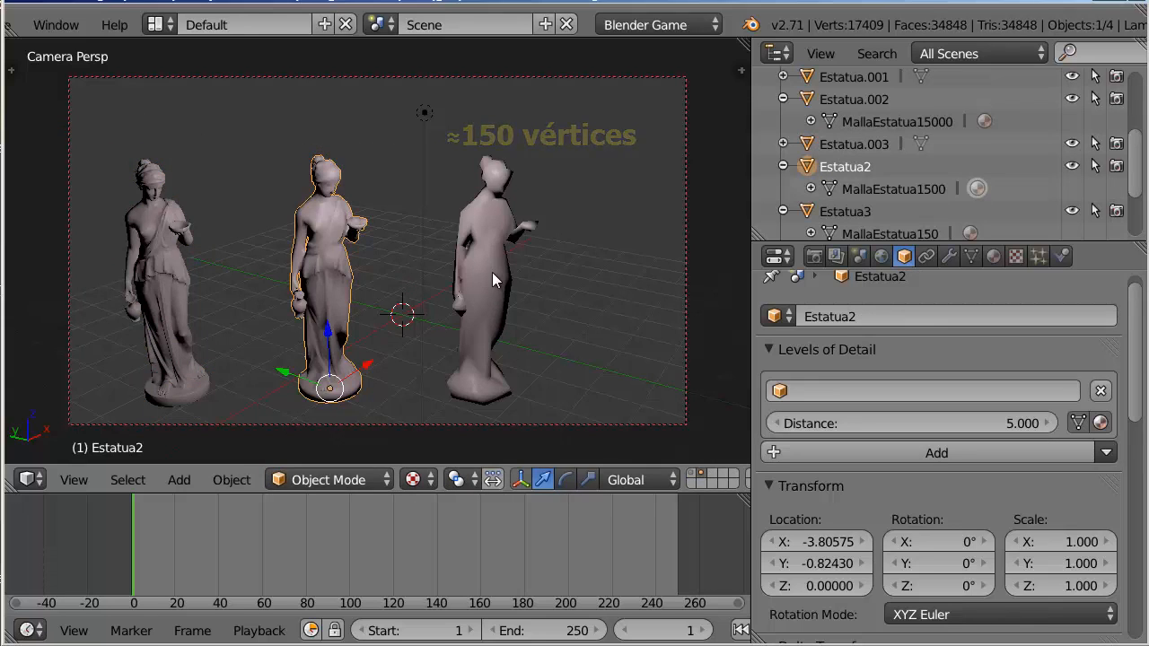
right_click(492, 271)
key(Tab)
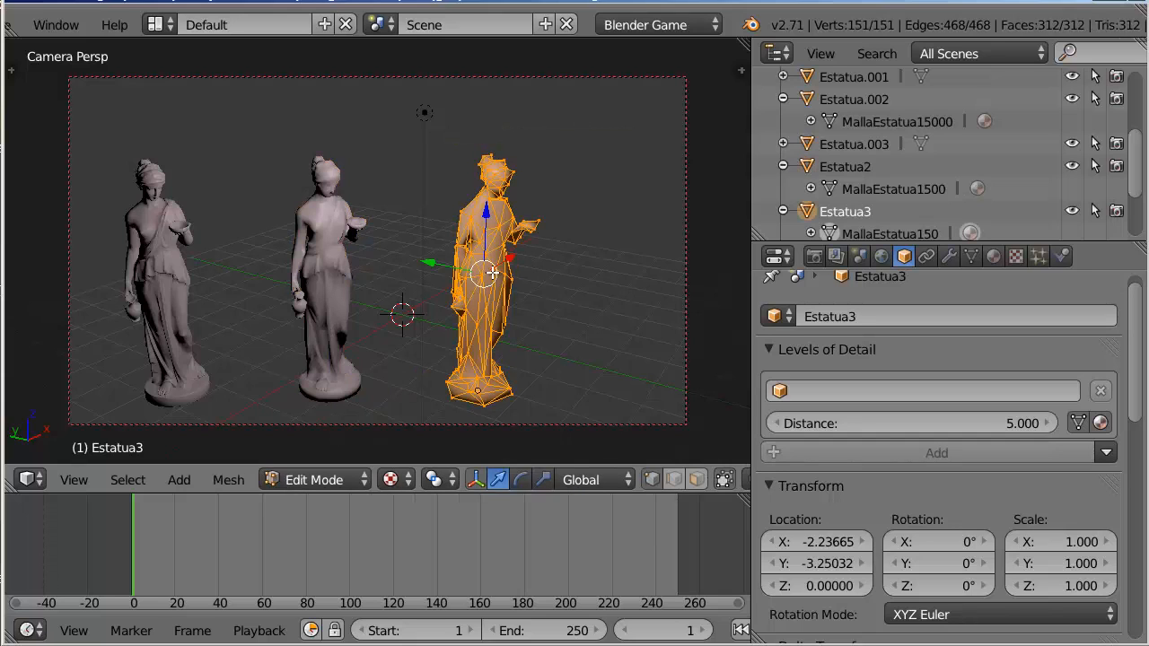
key(Tab)
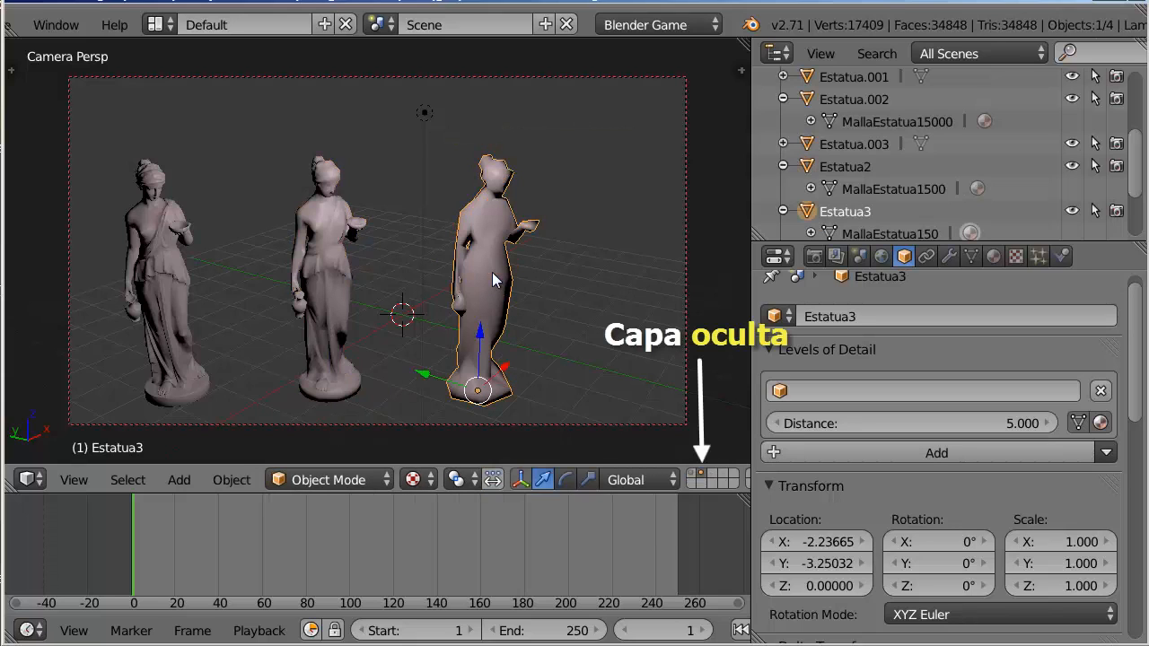
Step: Show the first layer with the cobbled floor, and compare the statues' level of detail from near and far
click(697, 479)
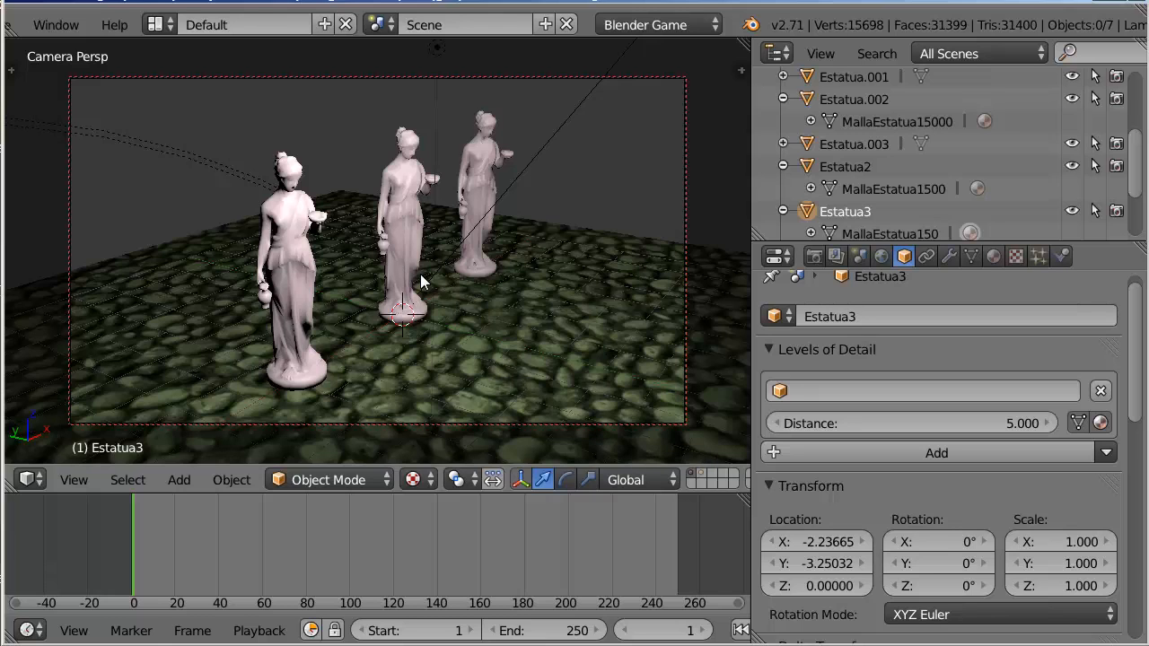
scroll(422, 281, down, 3)
scroll(422, 281, up, 7)
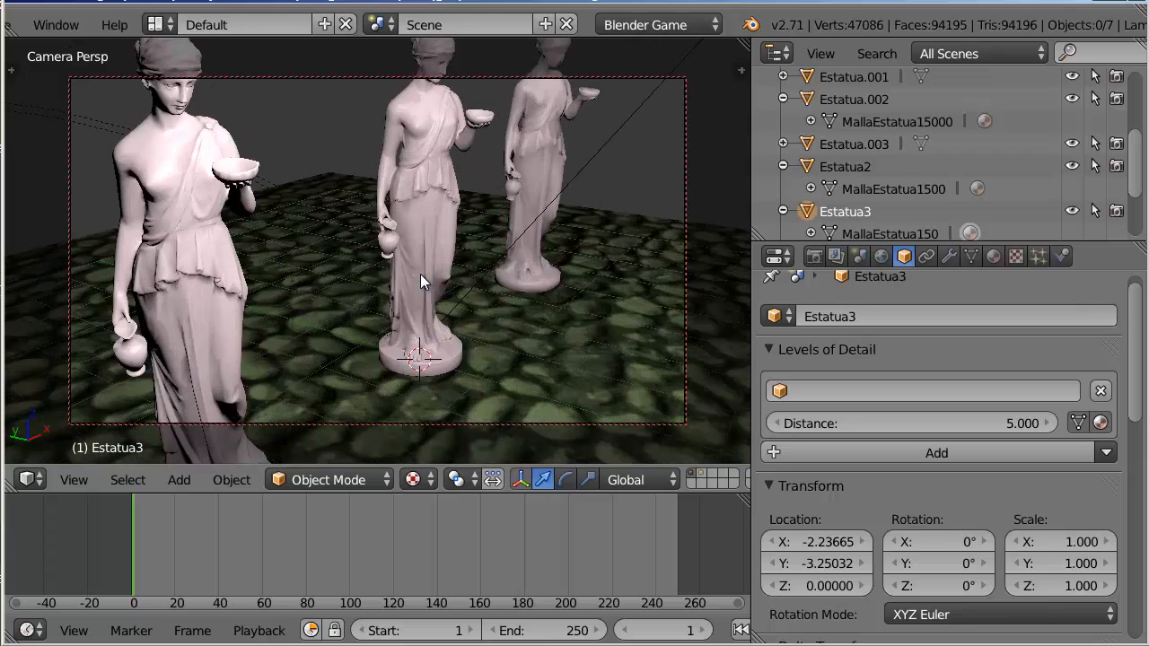
scroll(420, 279, down, 8)
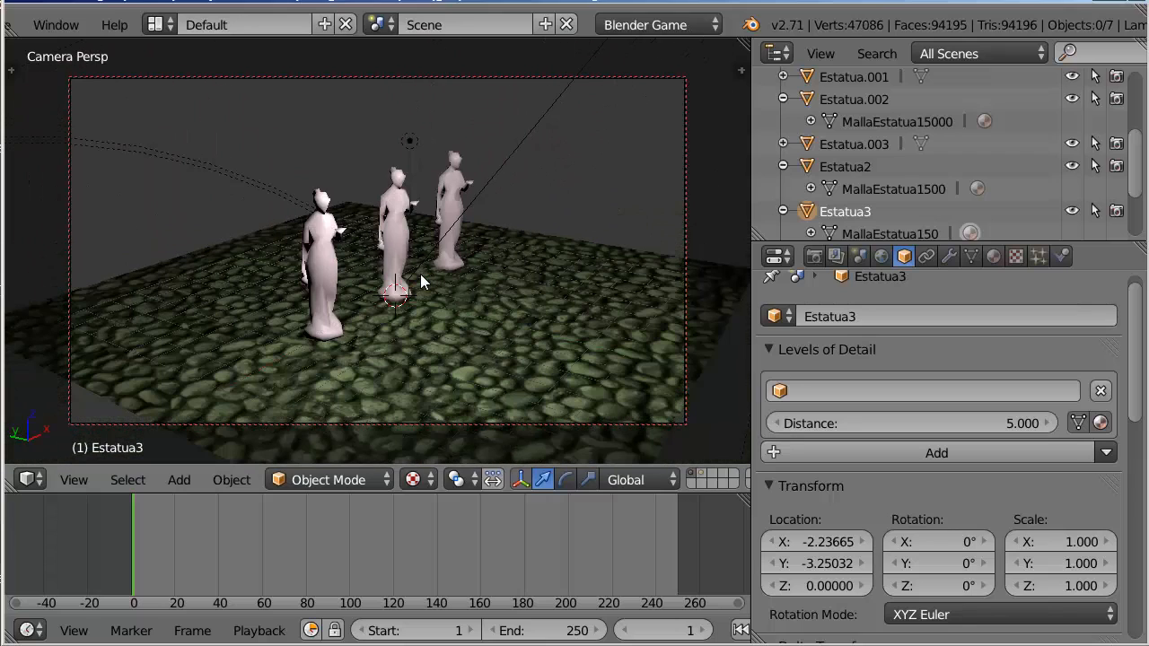
Step: Run the statue game and move the camera toward and away from the statues to test their levels of detail
key(p)
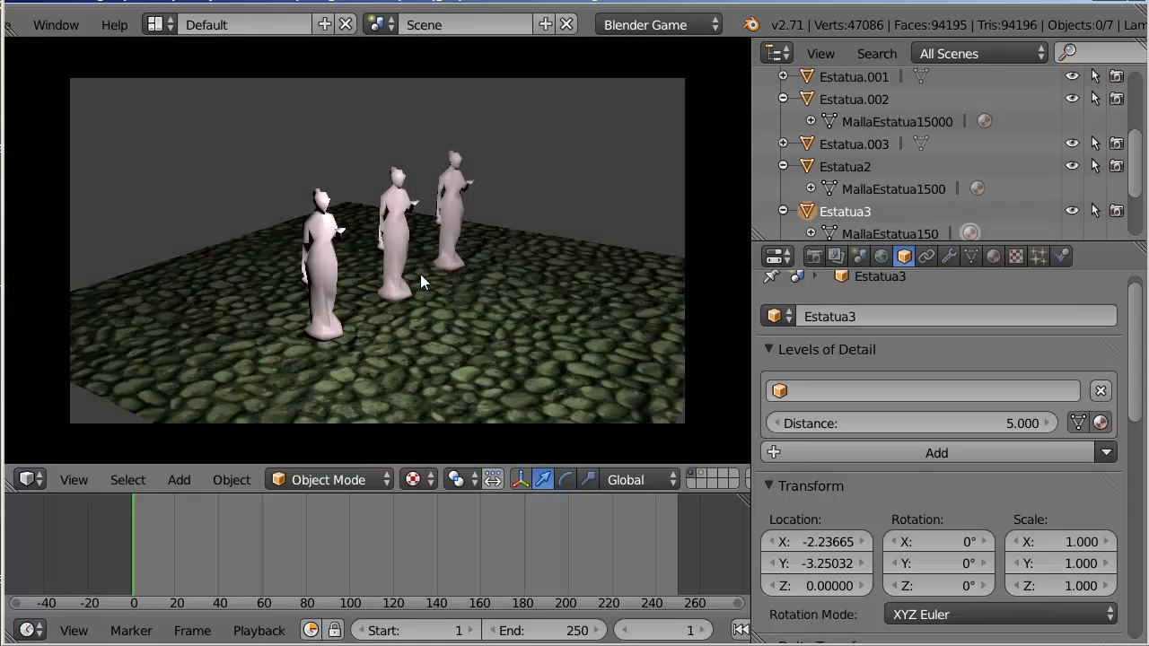
key(Up)
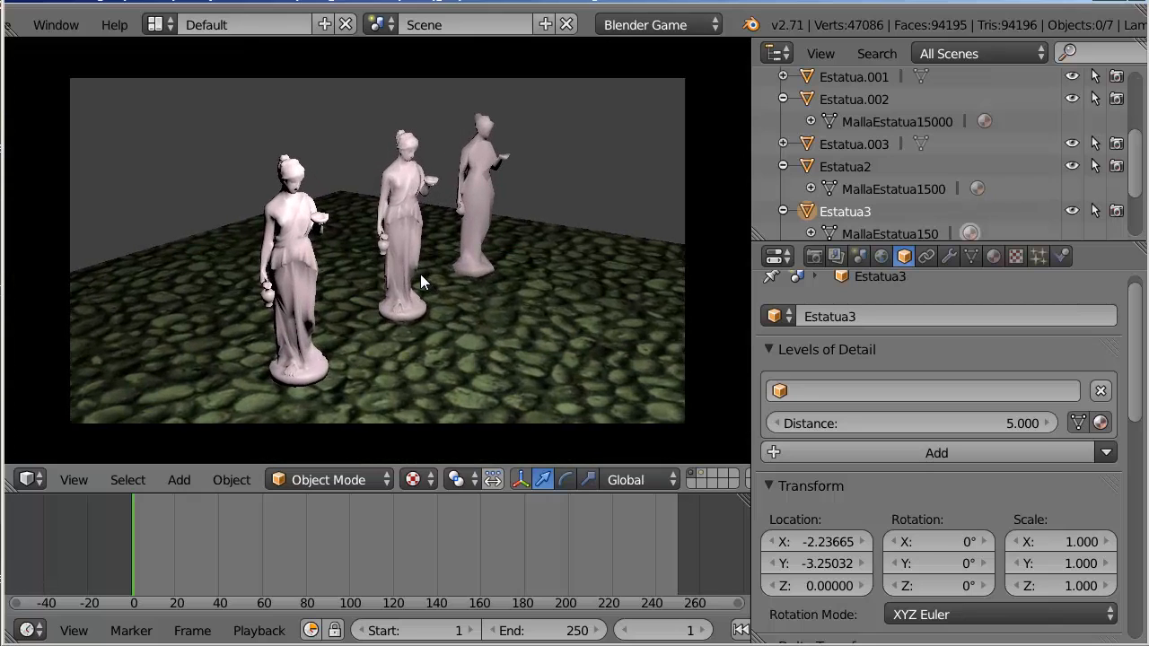
key(Up)
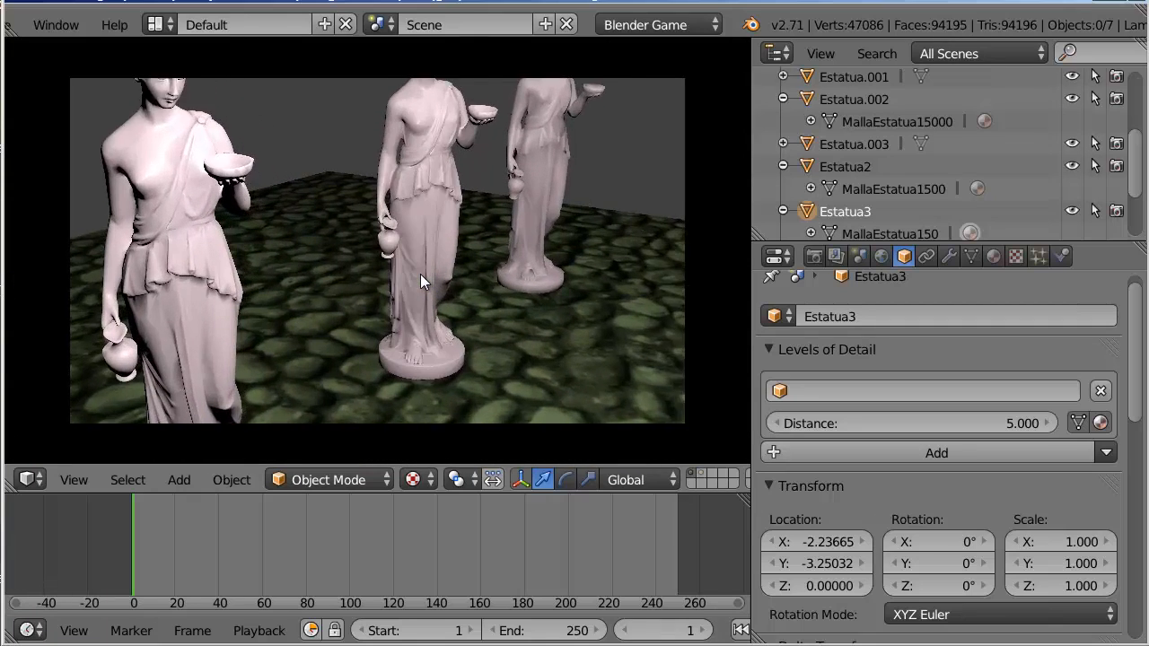
key(Up)
key(Down)
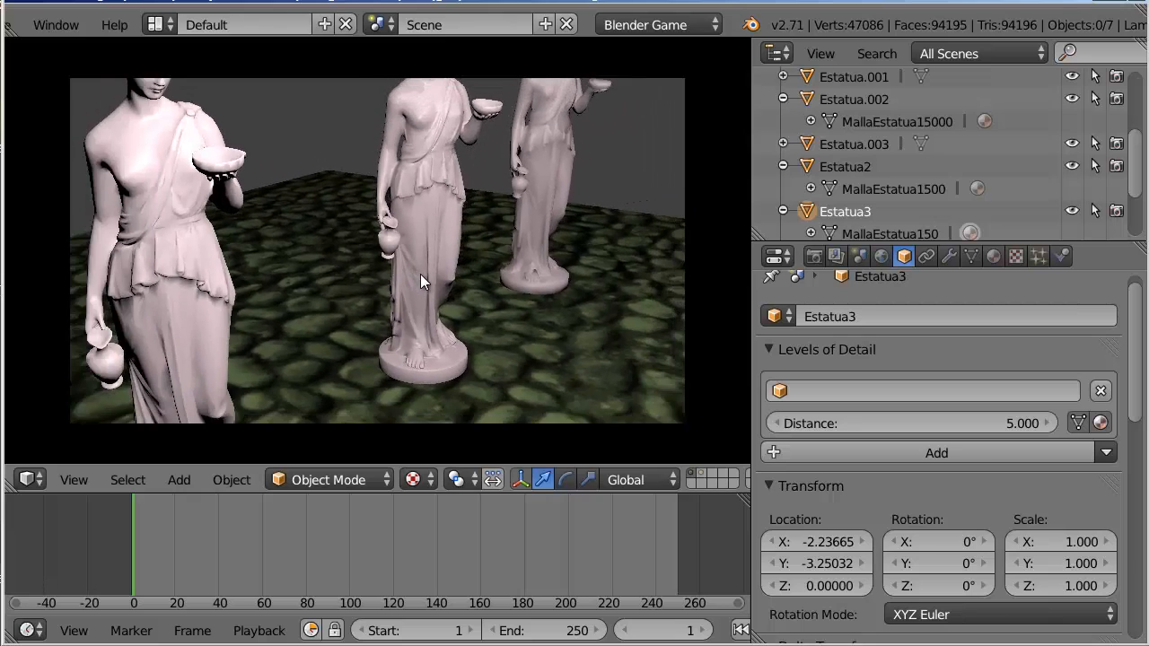
key(Down)
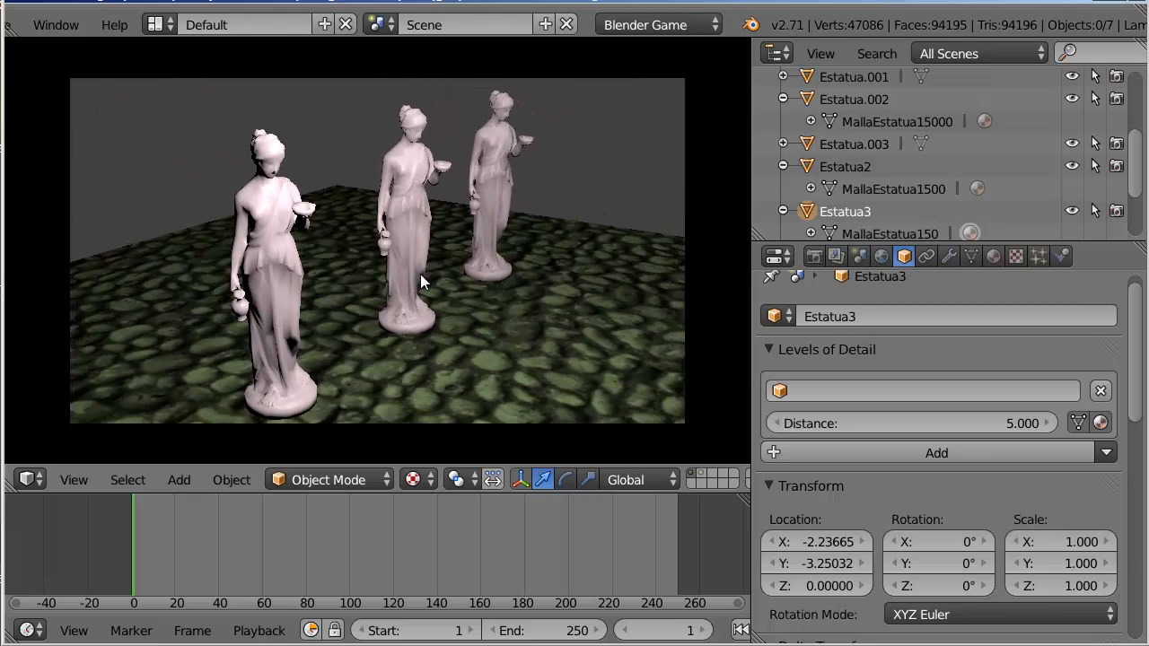
key(Down)
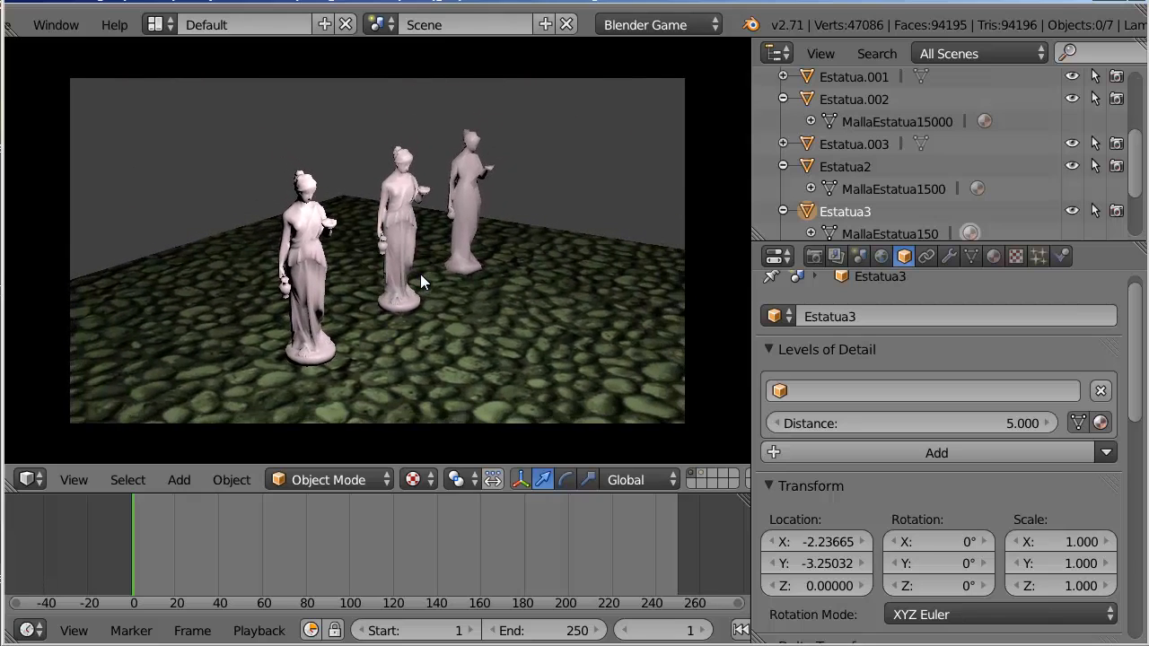
key(Down)
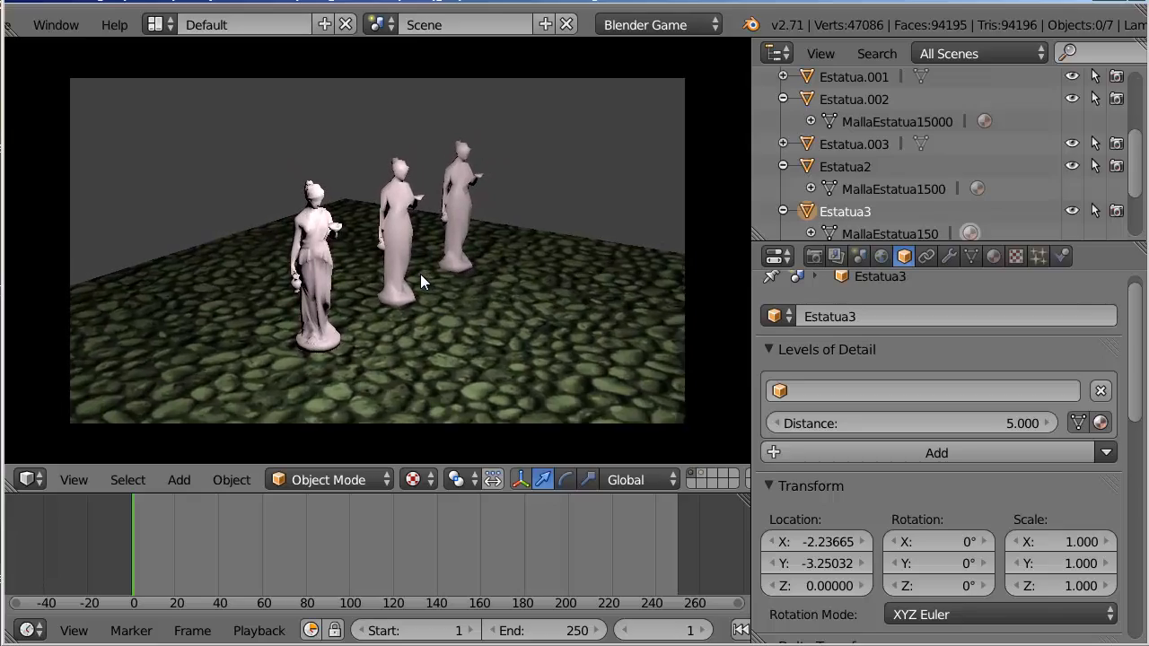
key(Up)
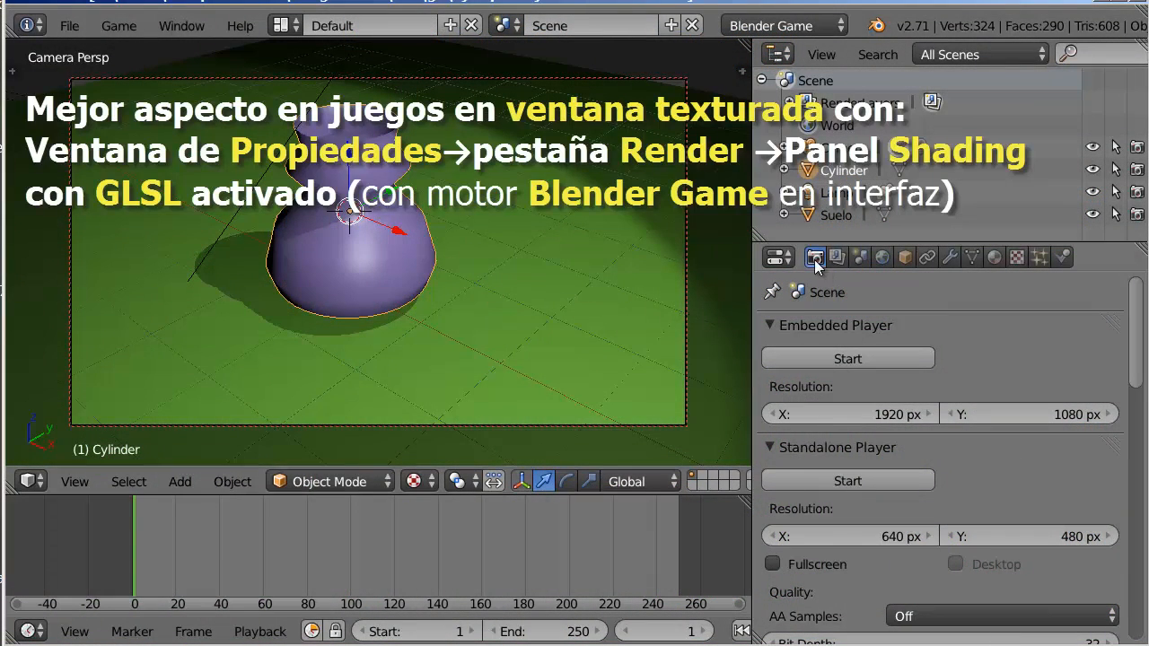
Step: Review the vase scene's GLSL shading options in the render settings, and set the viewport shading to Texture
scroll(1028, 471, down, 8)
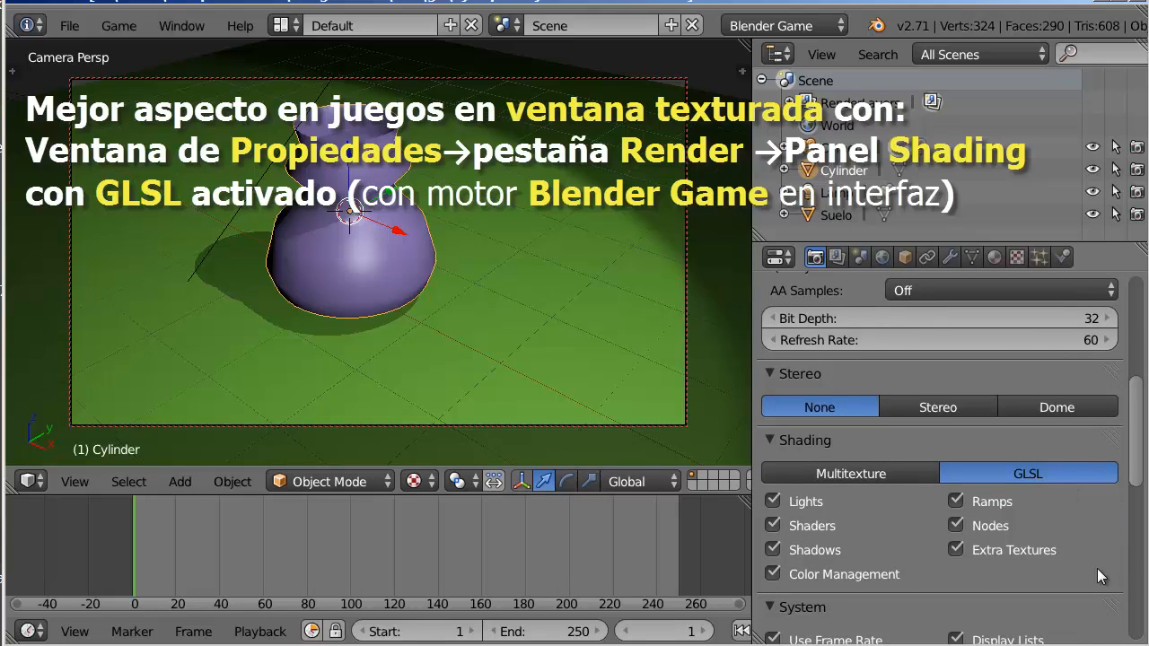
click(414, 482)
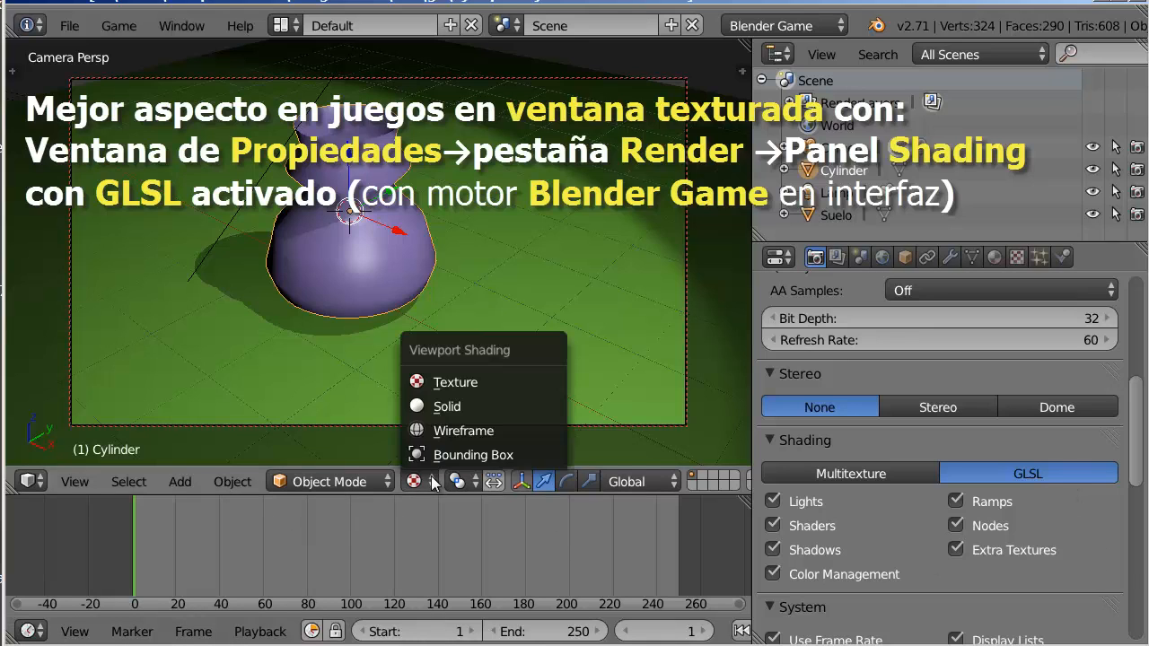
click(440, 384)
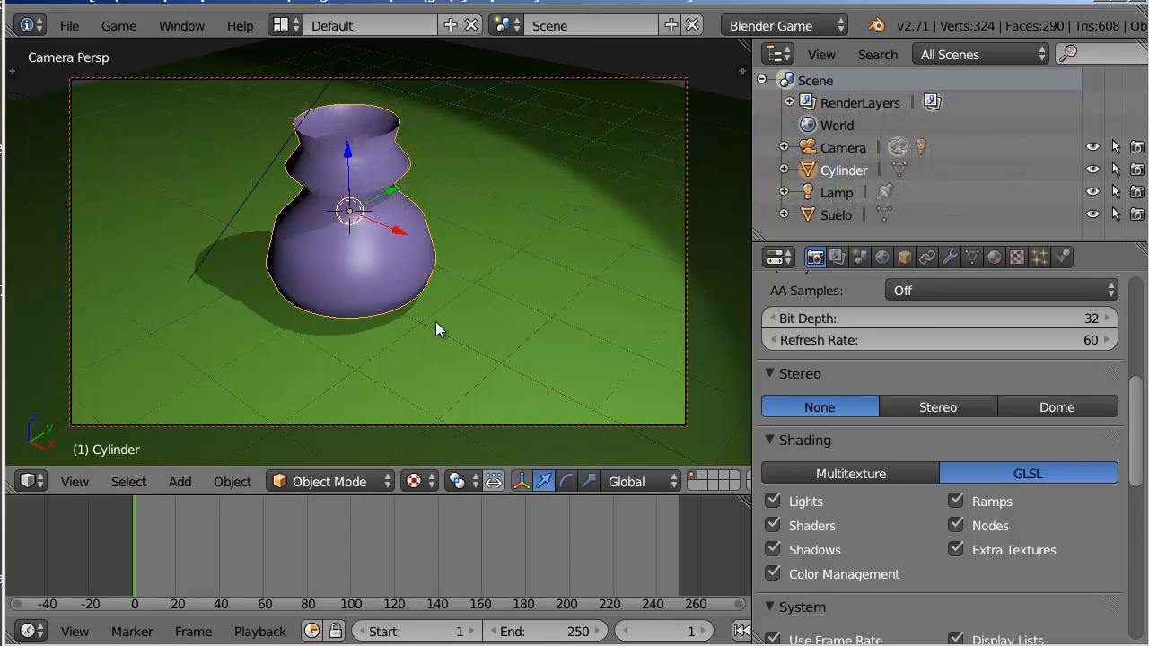
Step: Test the vase scene in the game engine, and turn on Backface Culling in the 3D view's shading settings
key(p)
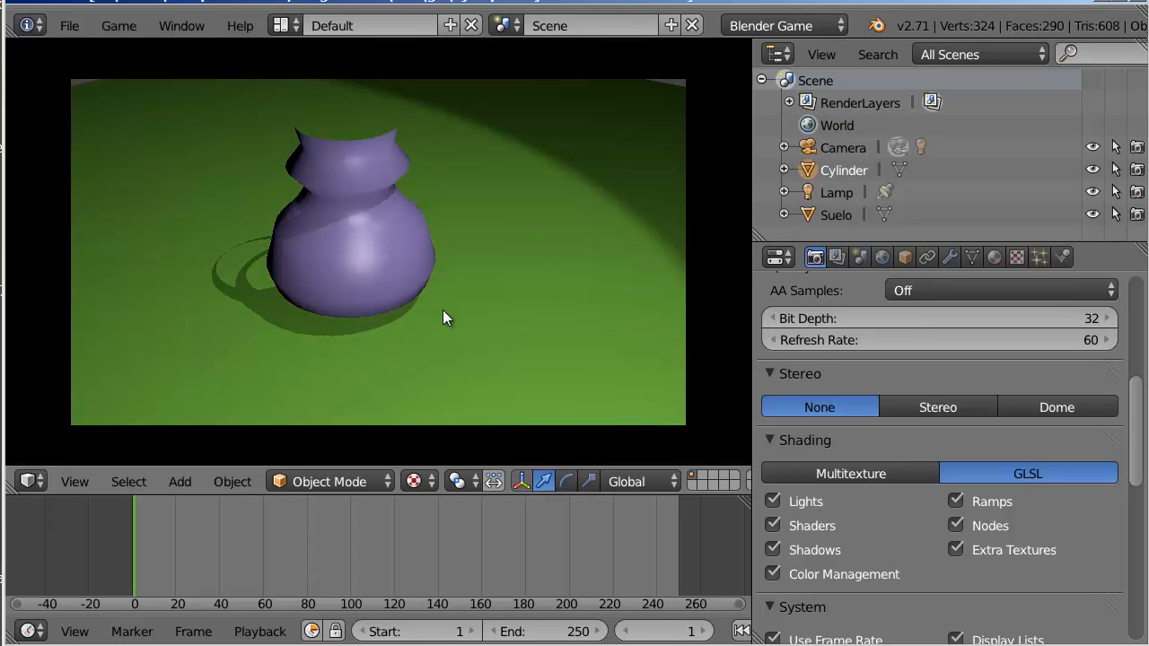
key(Escape)
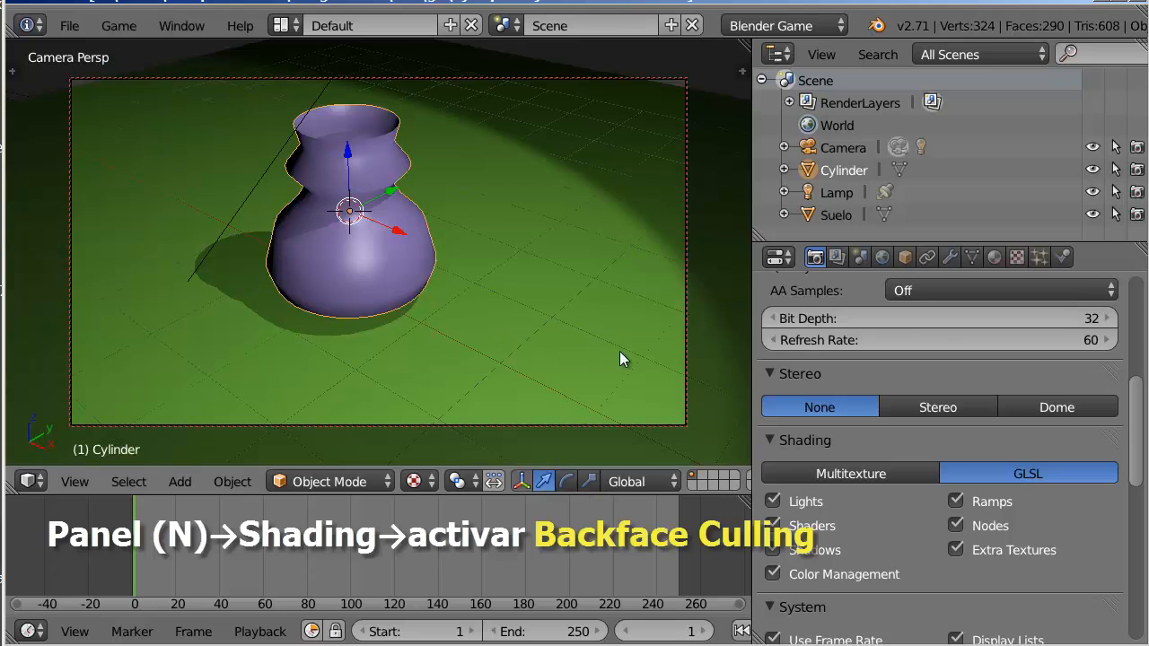
key(n)
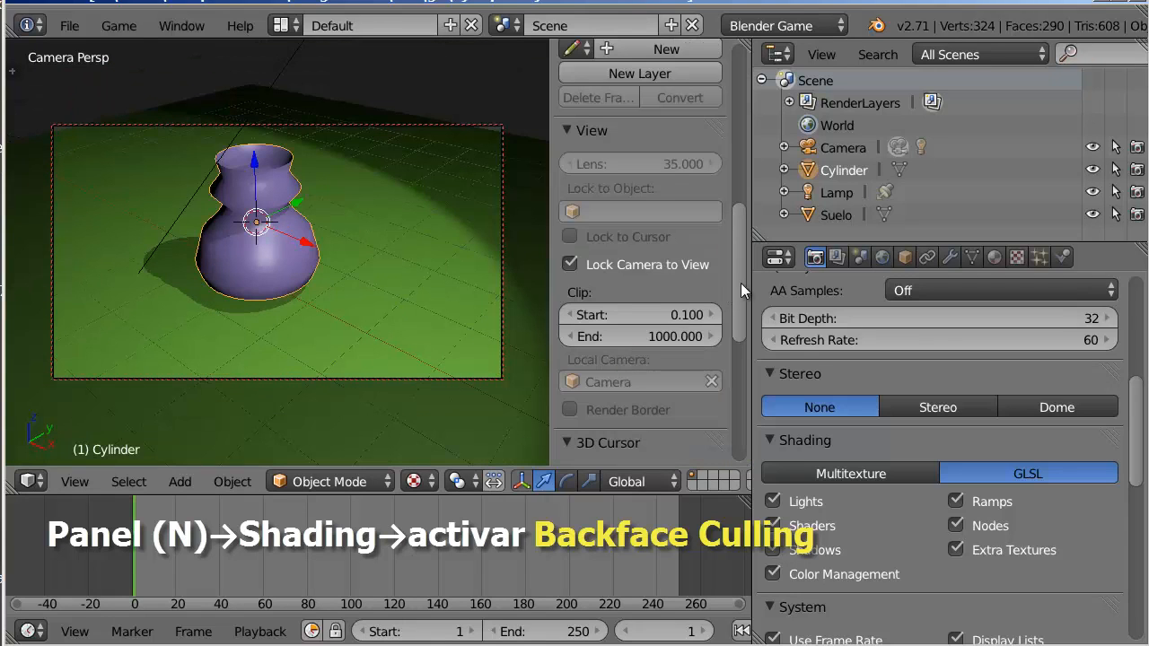
drag(741, 283, 726, 406)
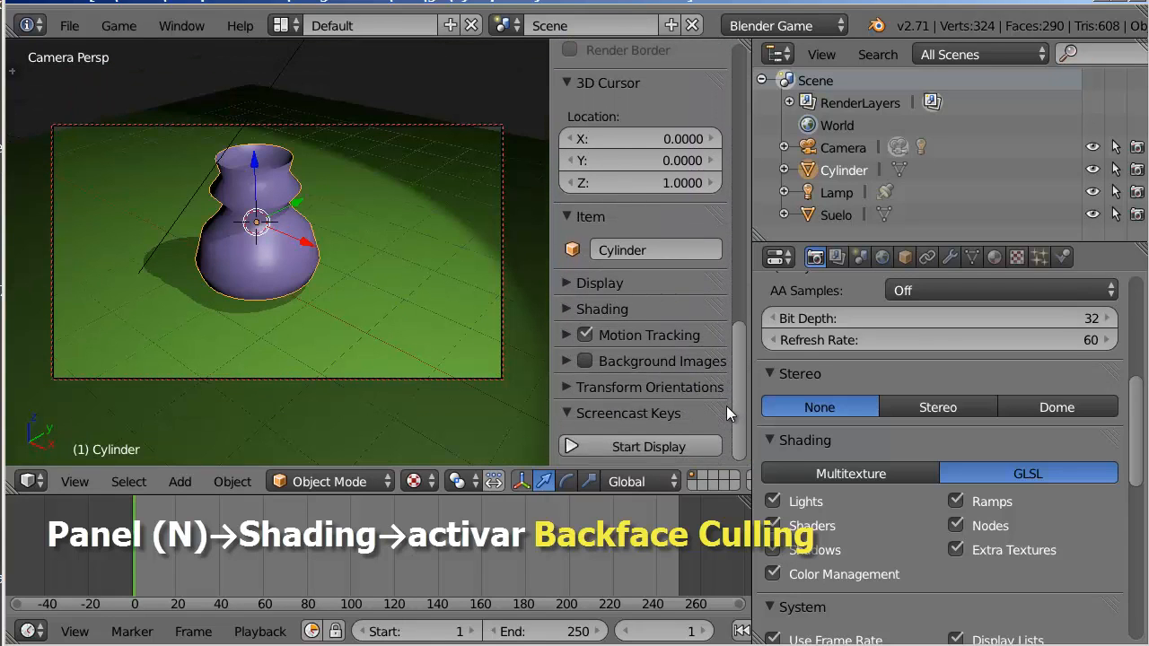
click(569, 309)
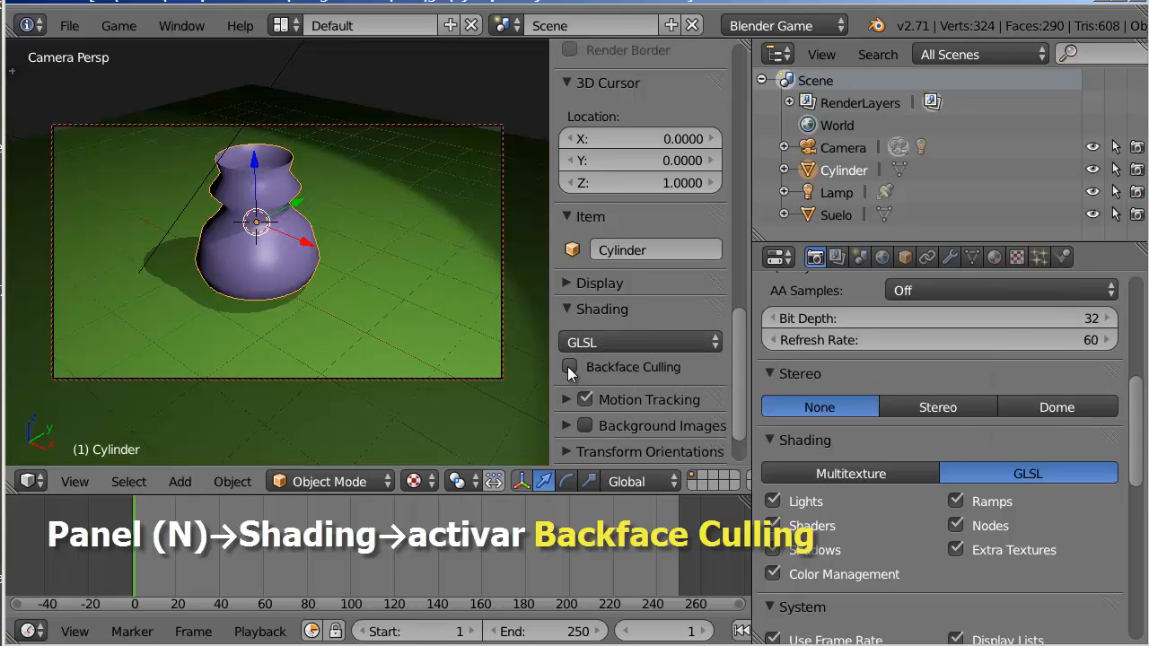
click(569, 367)
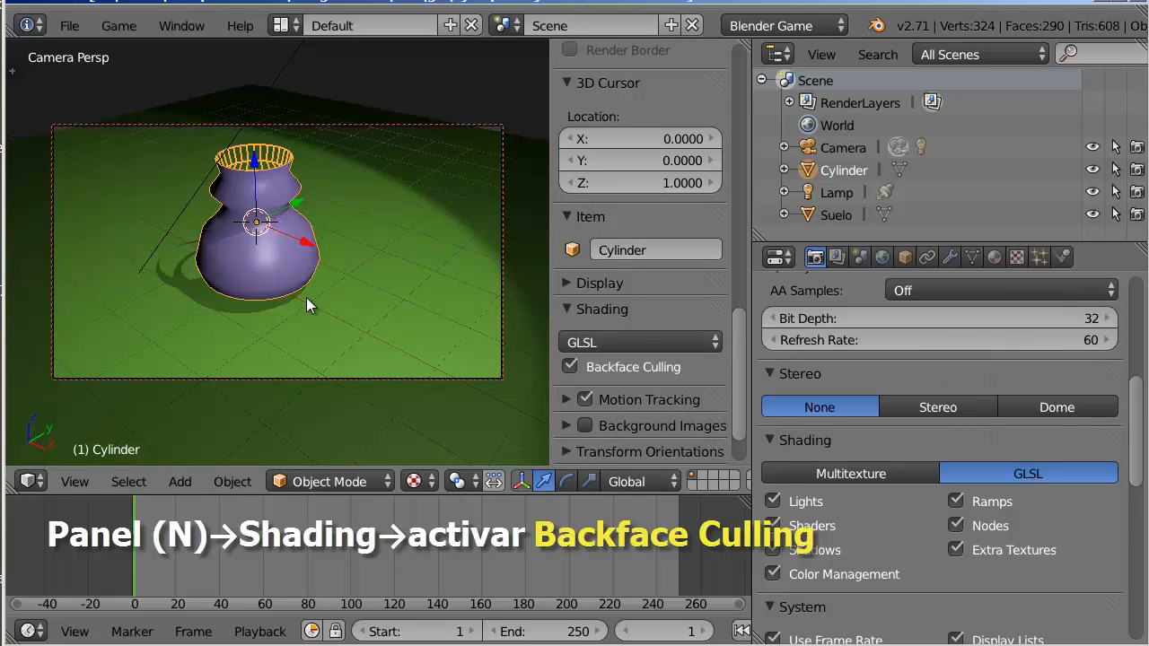
key(n)
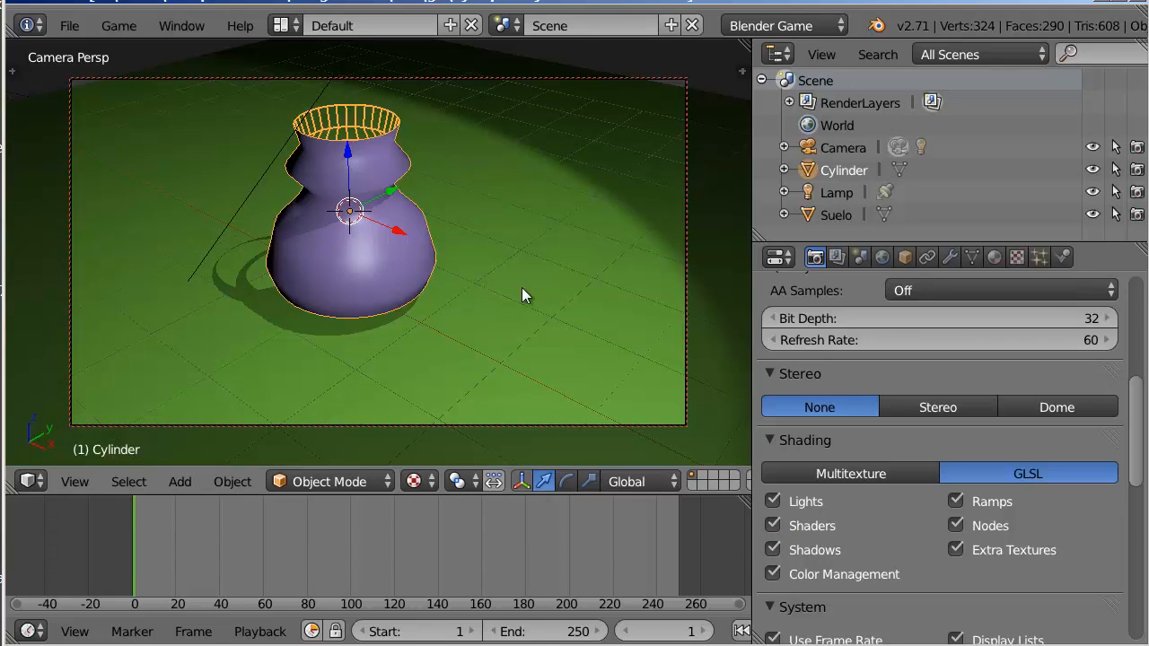
Step: Turn off Backface Culling in the vase material's game settings and run the game to check the vase's interior
click(993, 257)
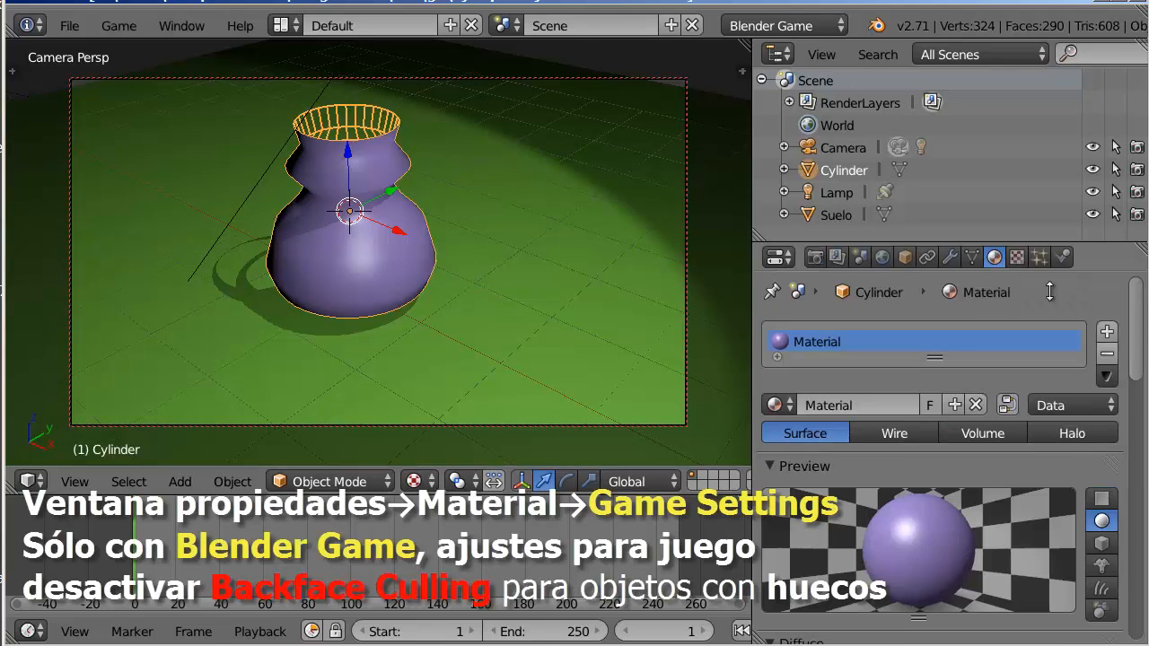
drag(1132, 331, 1094, 485)
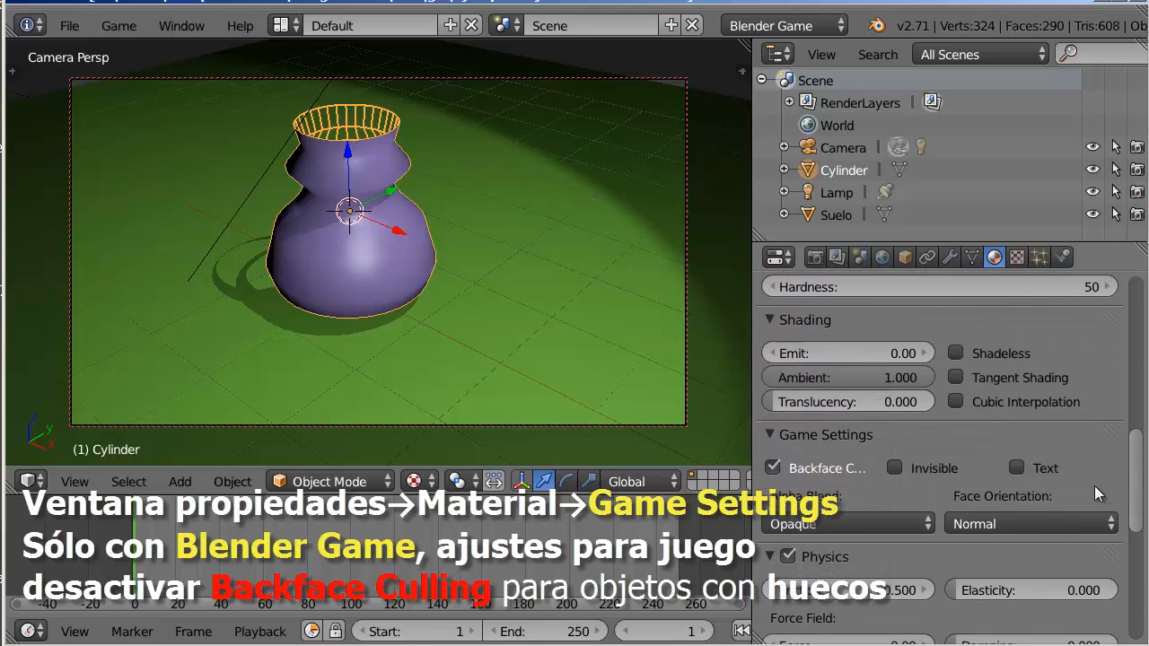
click(771, 468)
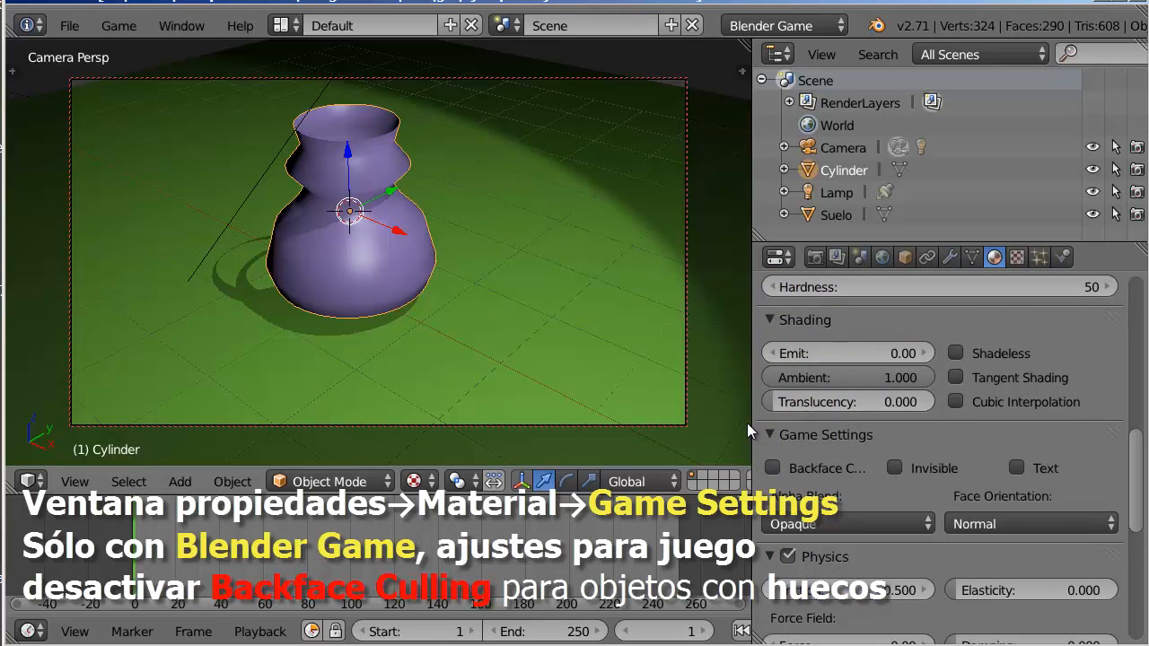
drag(751, 425, 735, 426)
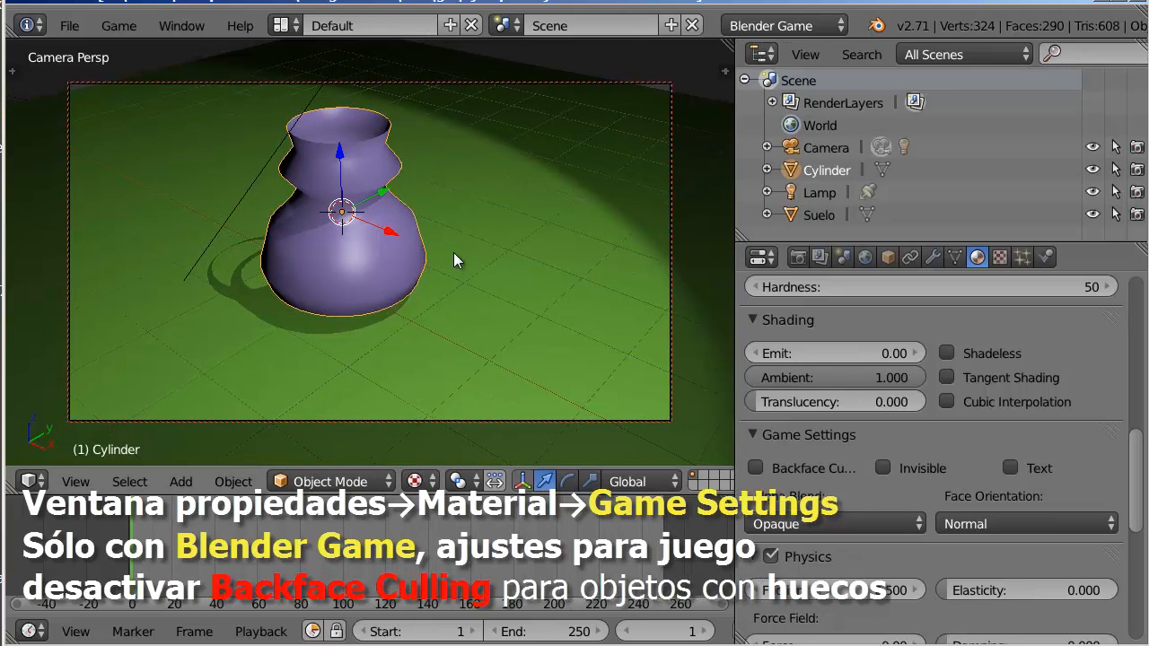
key(p)
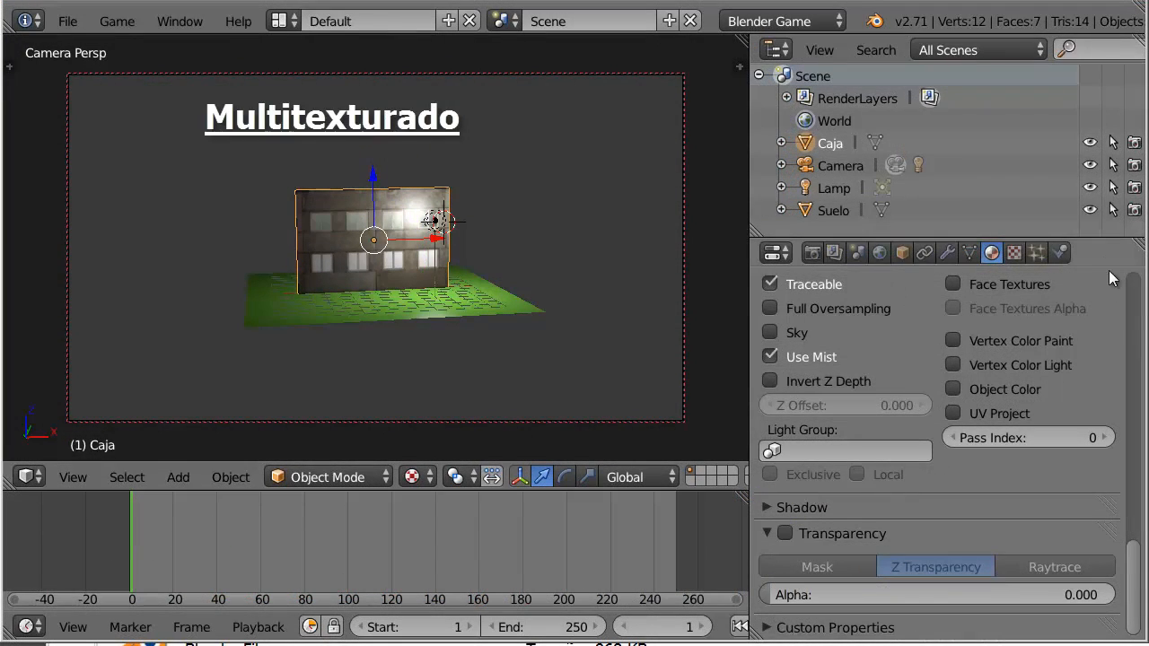
Step: Inspect the building facade of Caja up close and enable Transparency on its MatCaja material
click(1015, 253)
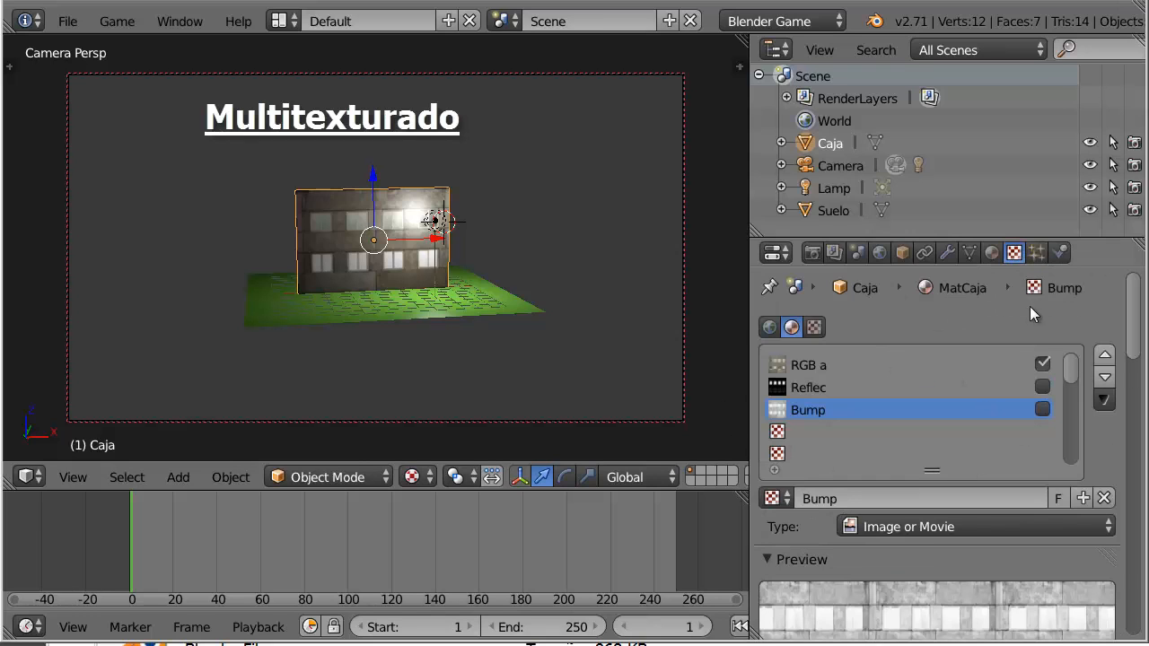
click(993, 253)
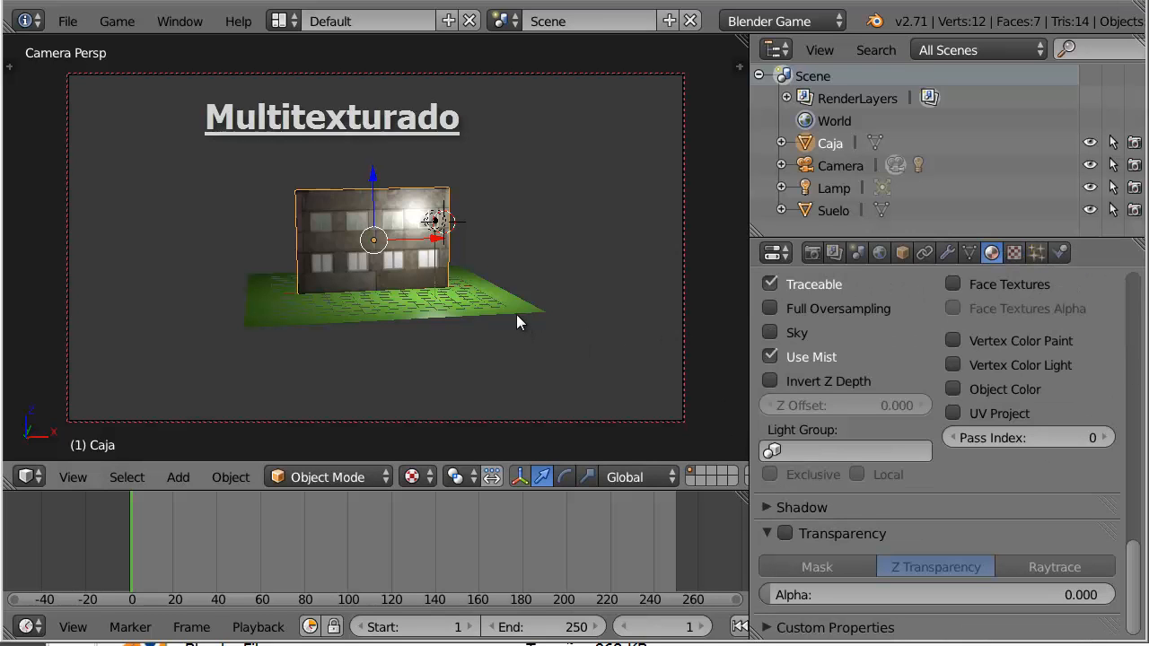
scroll(516, 305, up, 4)
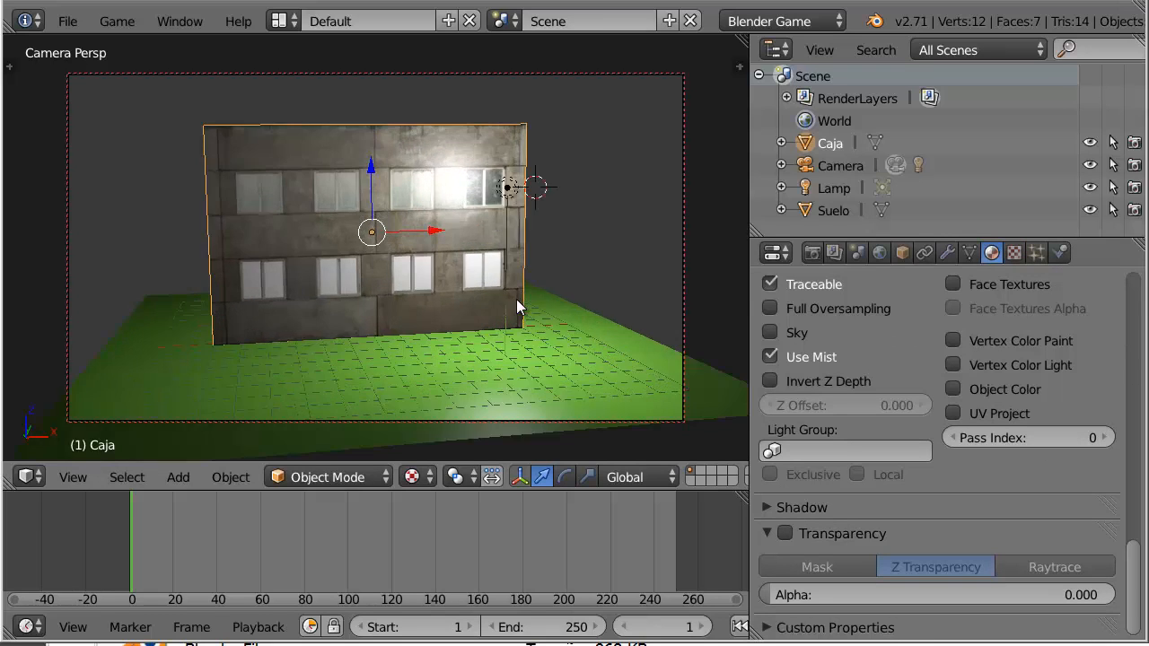
scroll(422, 303, up, 4)
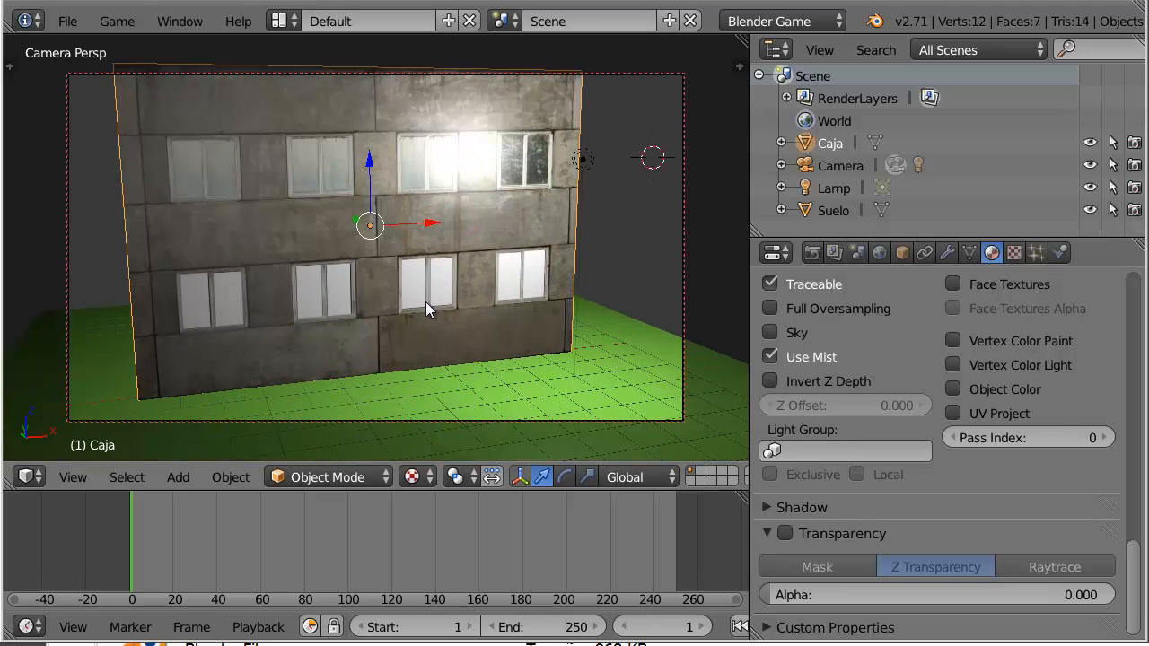
middle_drag(426, 302, 464, 276)
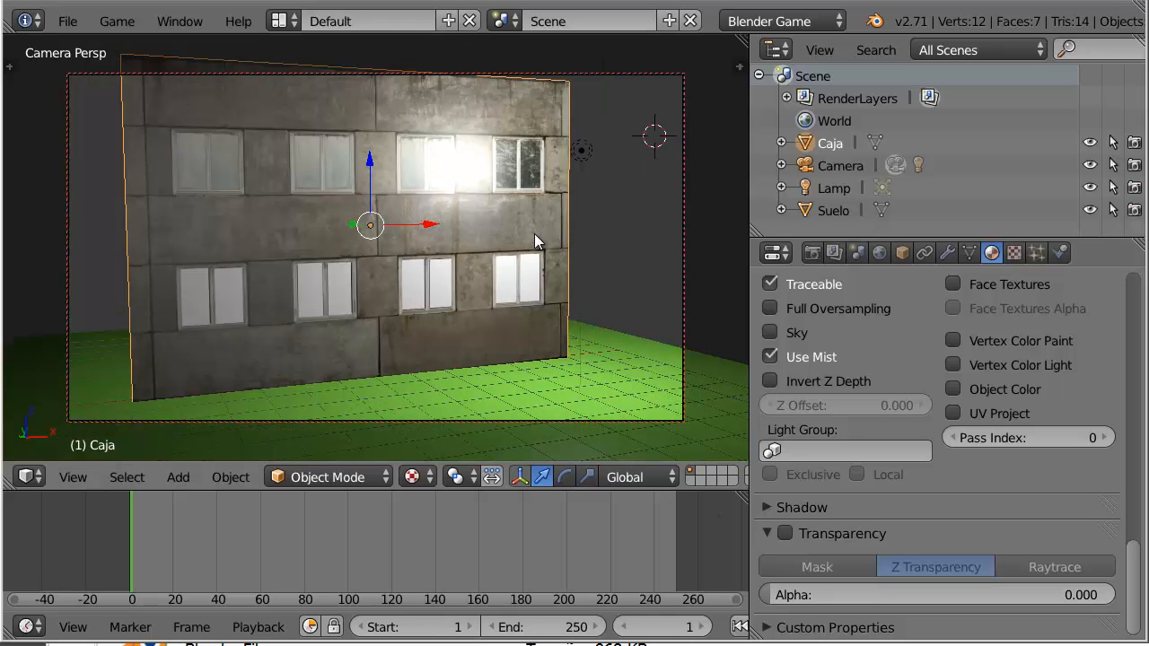
click(787, 534)
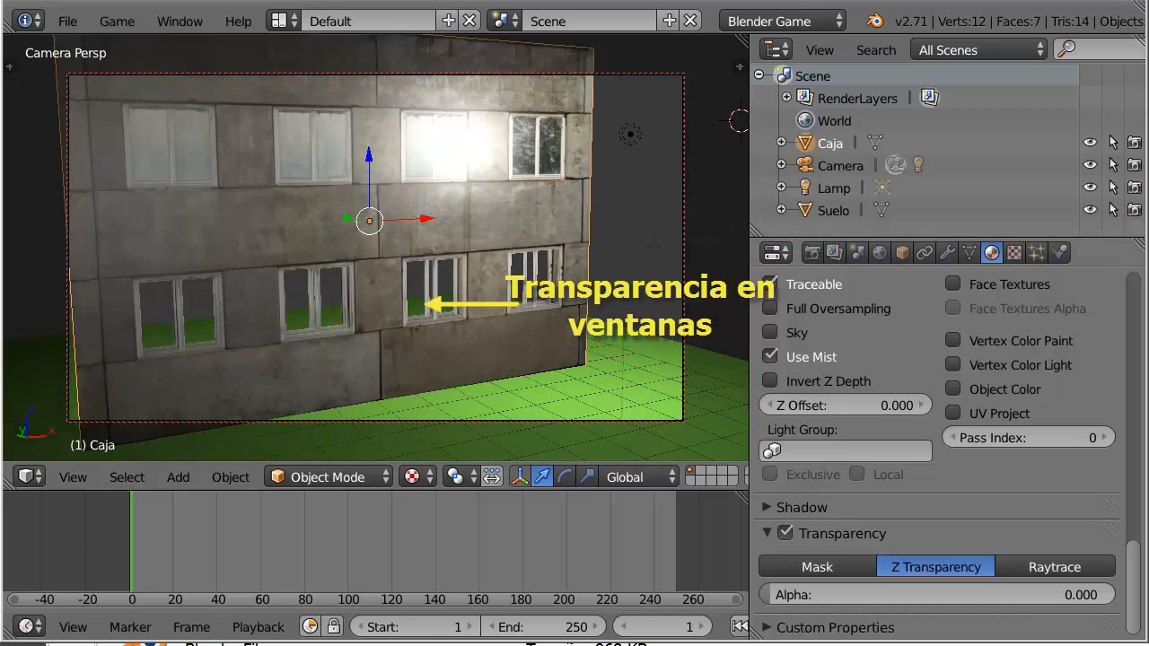
Step: Enable the Reflec and Bump textures of MatCaja, viewing the facade from different angles after each
click(1014, 253)
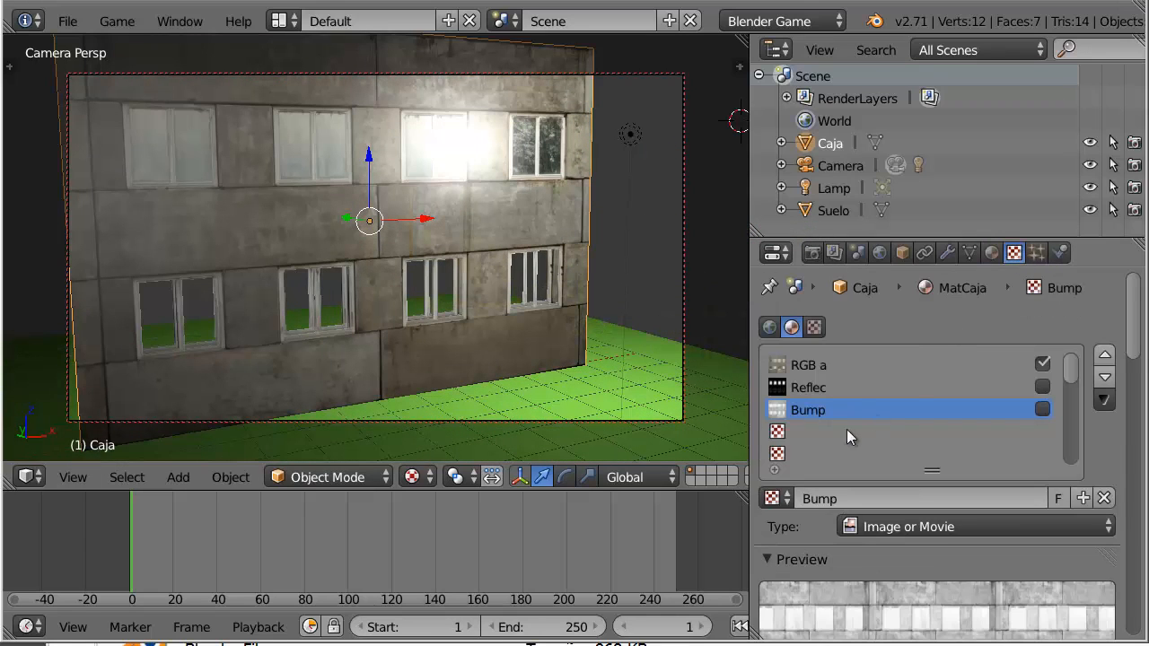
click(1042, 390)
middle_drag(351, 334, 404, 321)
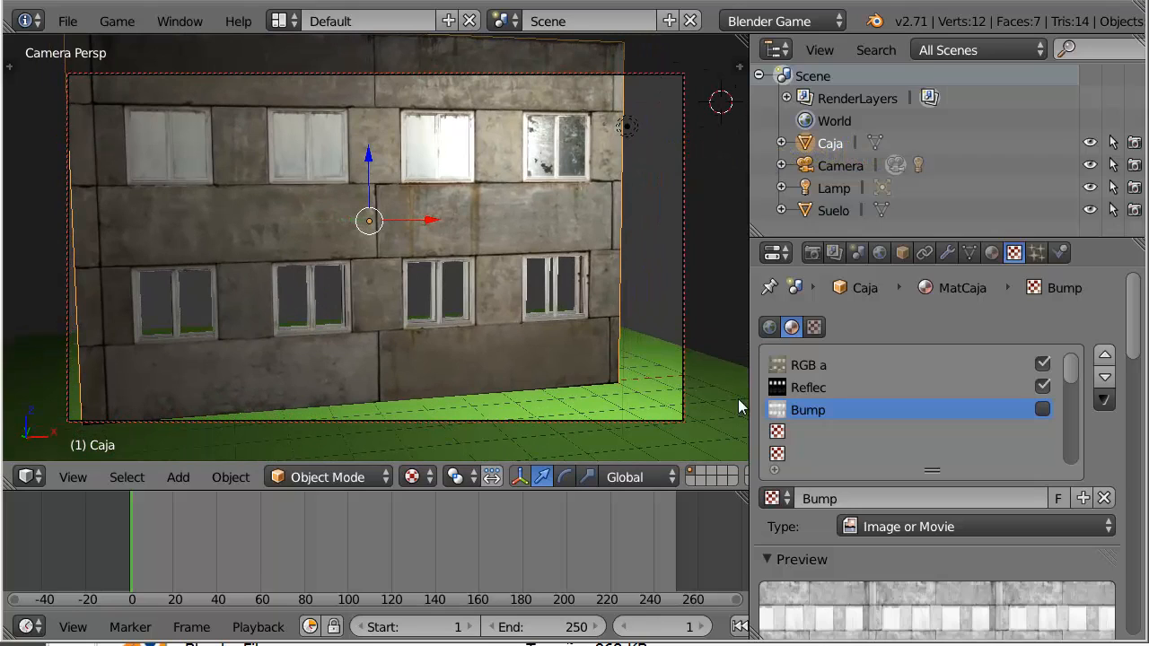
click(1044, 409)
middle_drag(259, 313, 395, 309)
scroll(312, 314, up, 3)
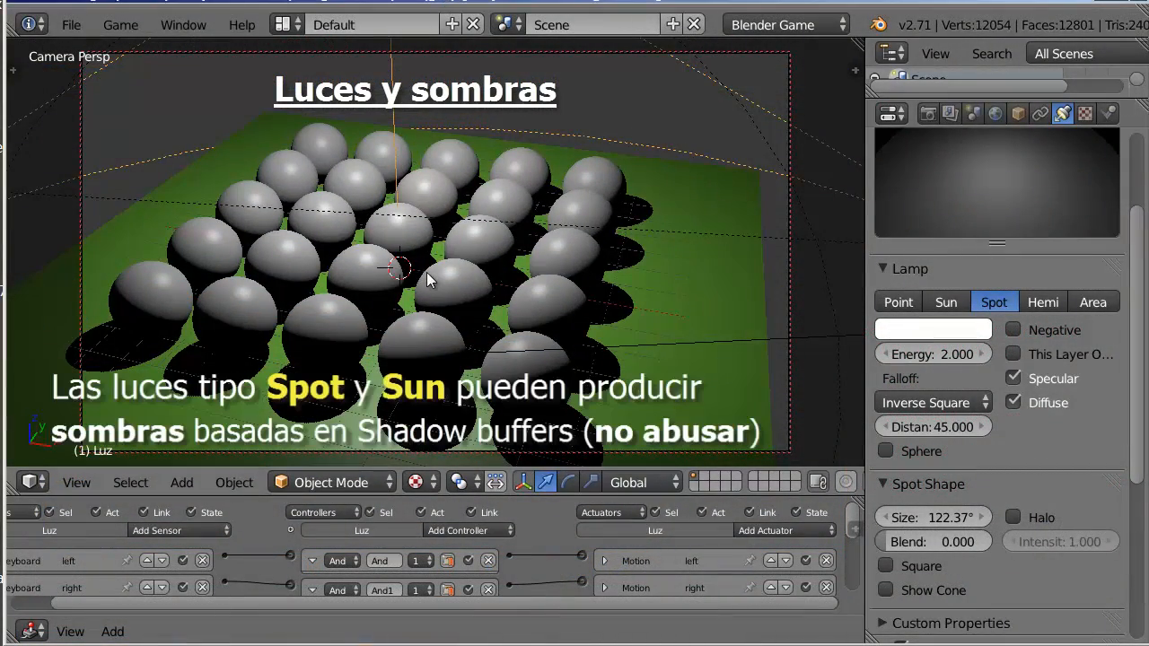
Step: Run the spheres game and move the spot light left and right to test its shadows
key(p)
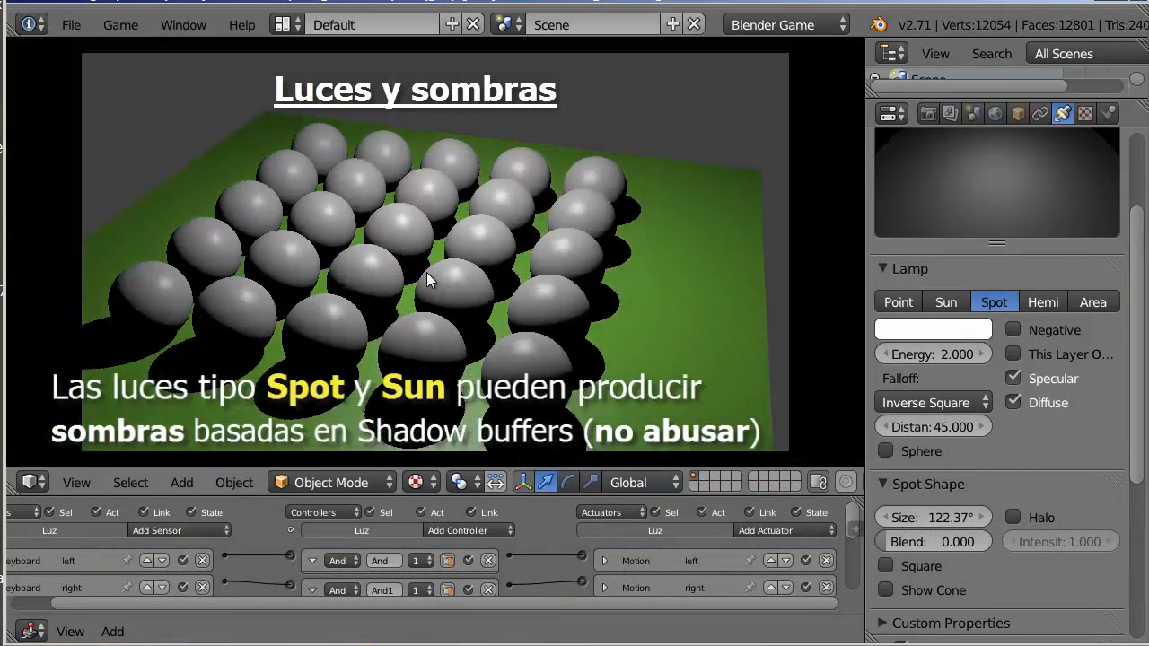
key(Left)
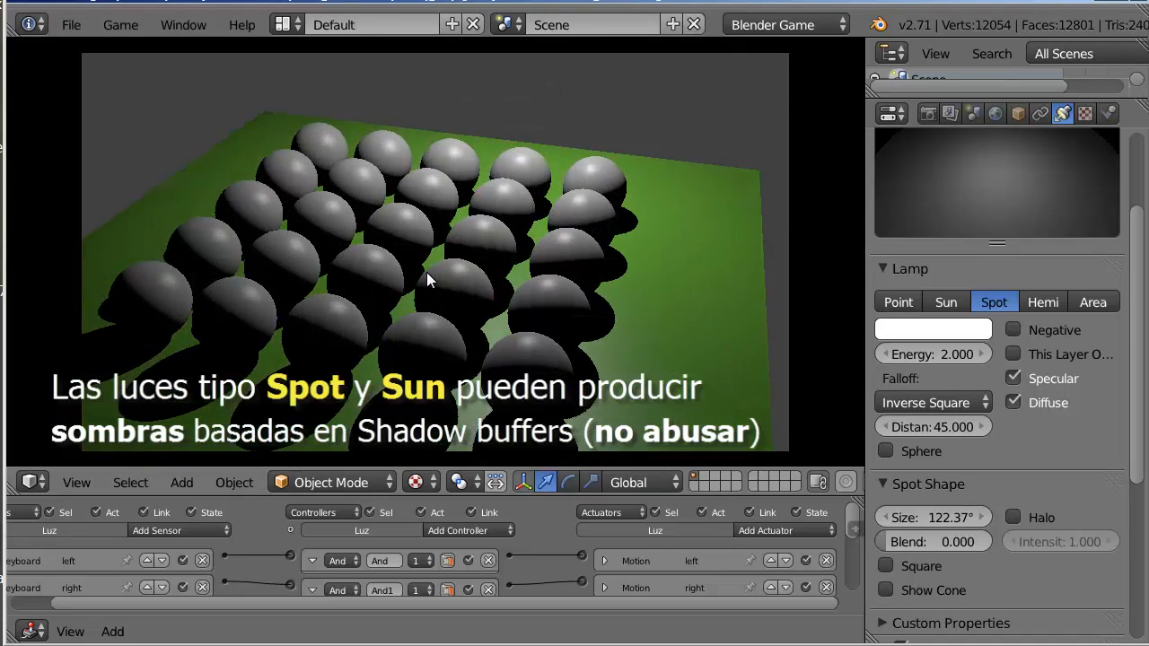
key(Left)
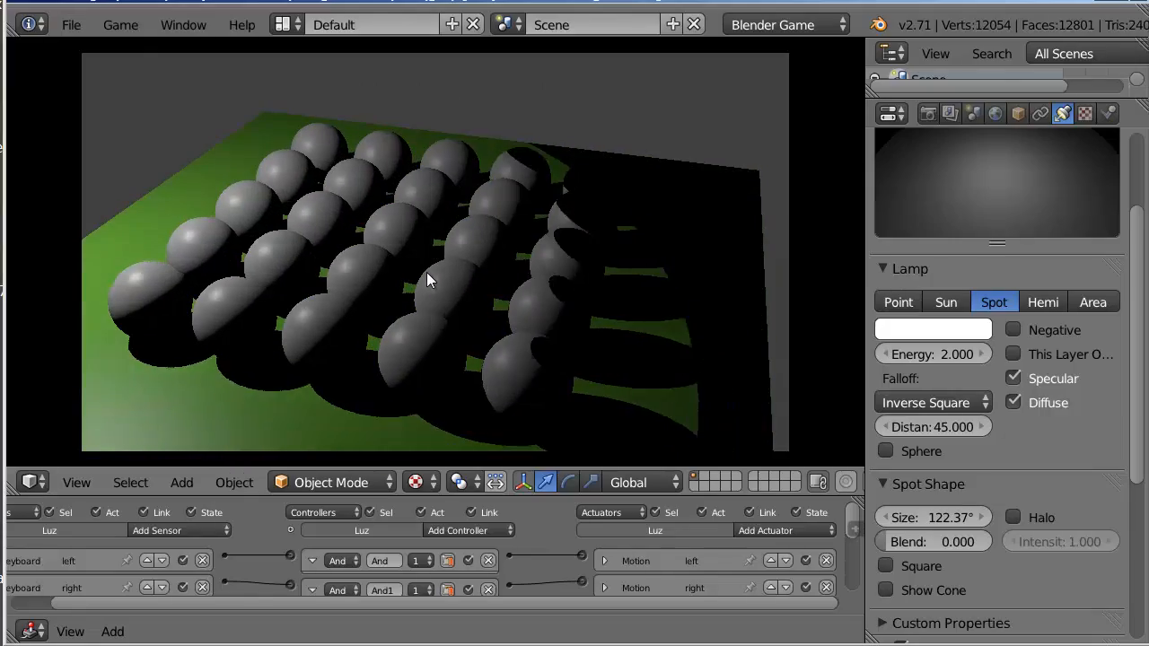
key(Right)
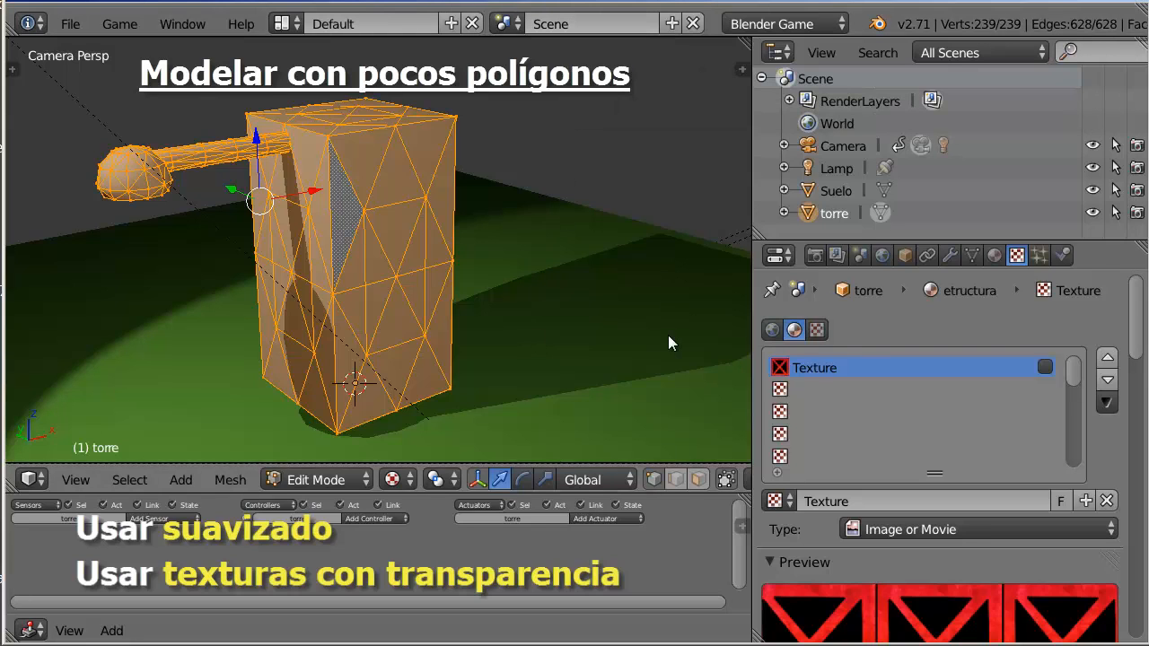
Step: Return the torre object to Object Mode, enable its texture and its material's Transparency, and run the game
key(Tab)
click(1046, 367)
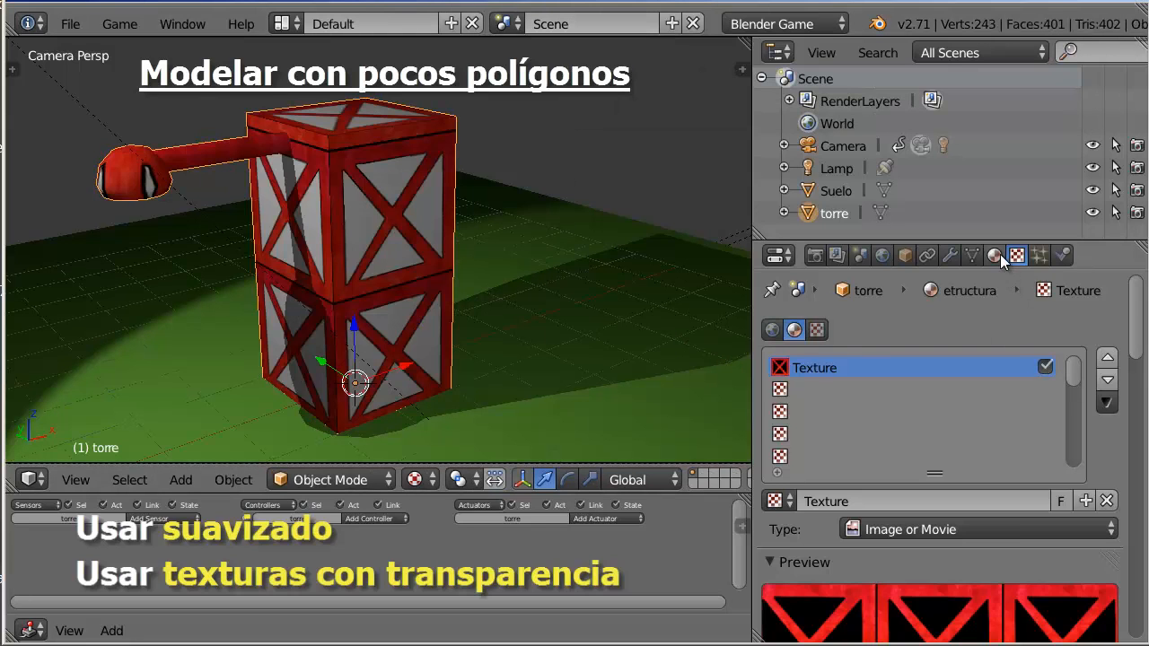
click(995, 256)
click(787, 508)
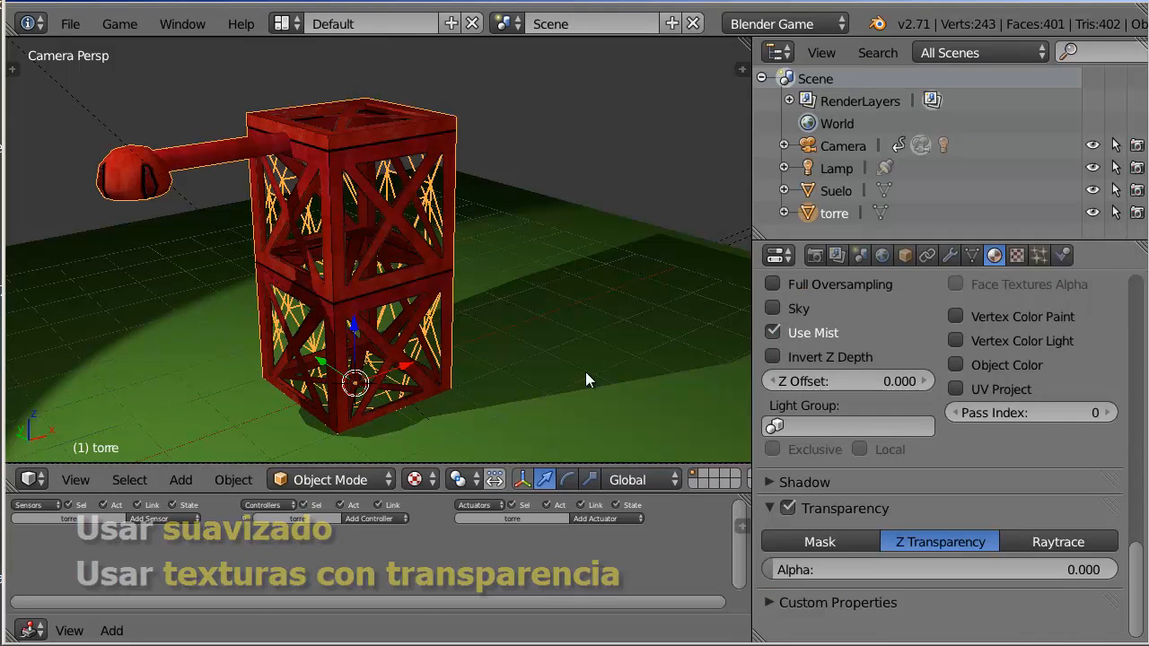
key(p)
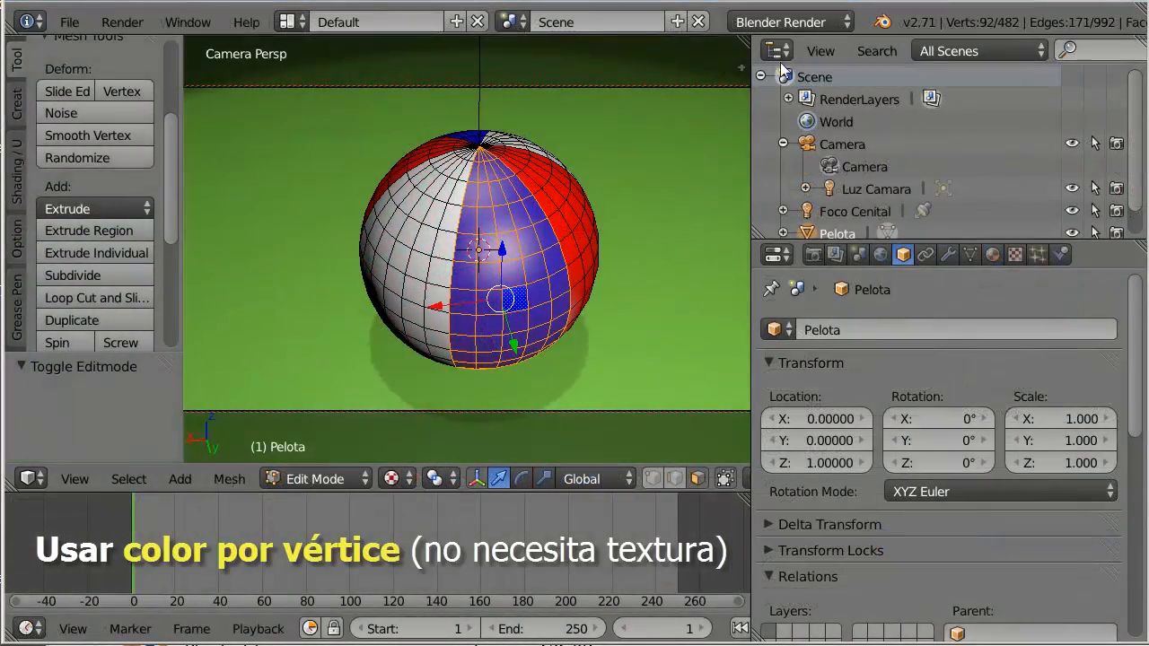
Step: Switch the Pelota ball to Vertex Paint mode and paint its front segment light blue
click(324, 480)
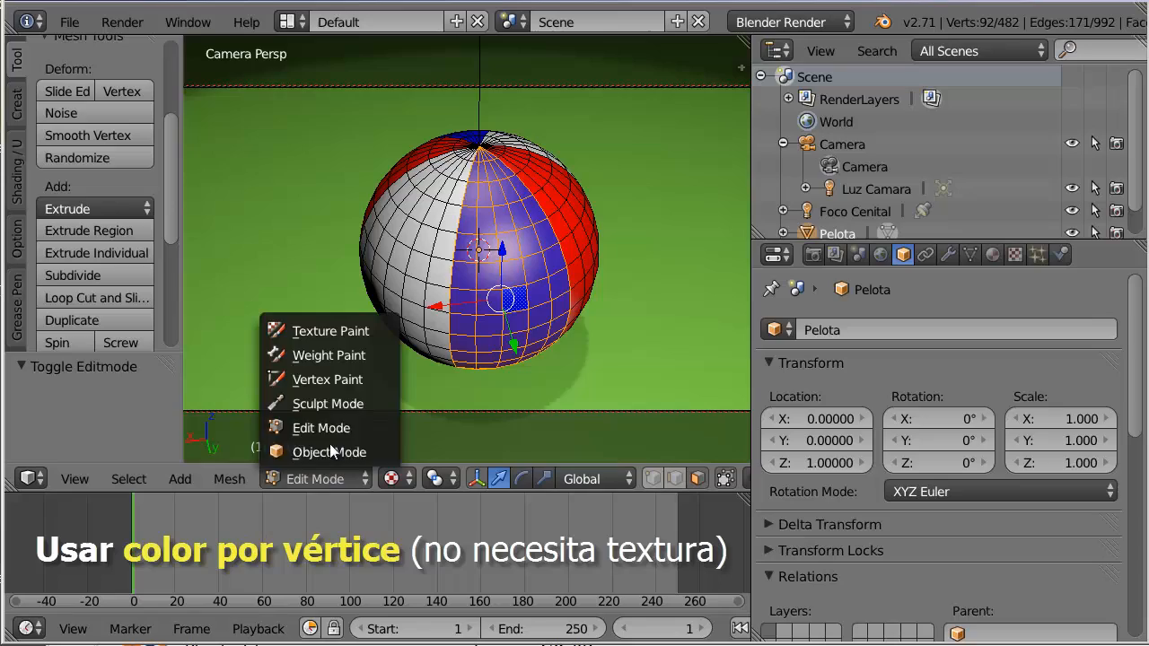
click(334, 377)
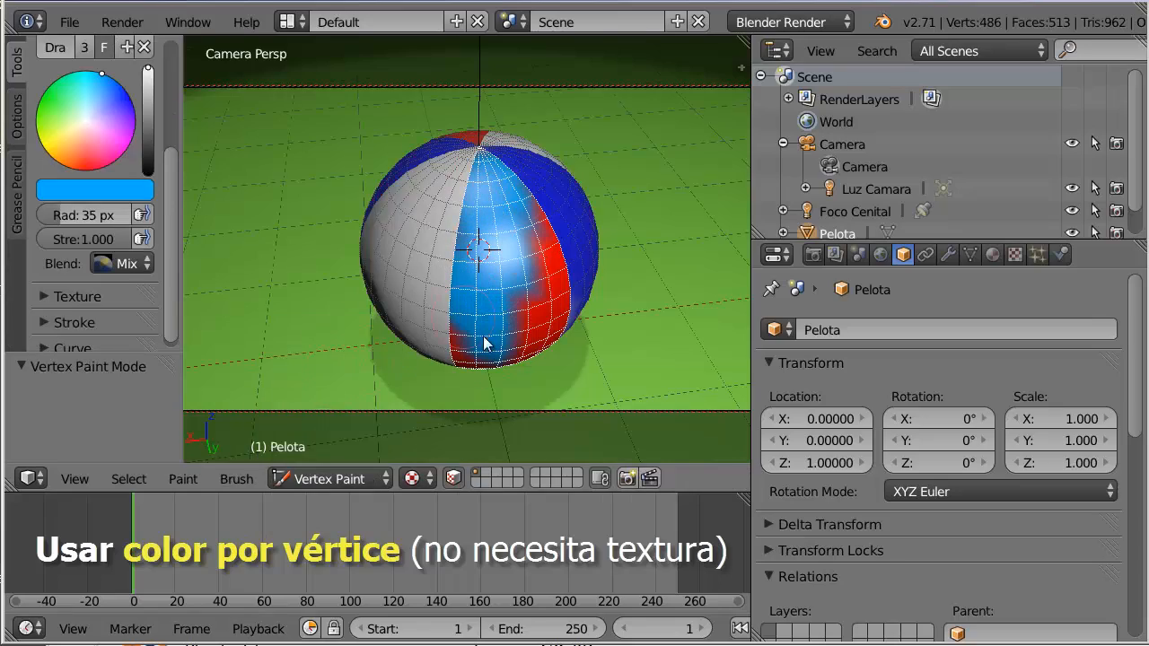
mouse_move(485, 343)
mouse_down()
mouse_move(562, 231)
mouse_move(489, 358)
mouse_up()
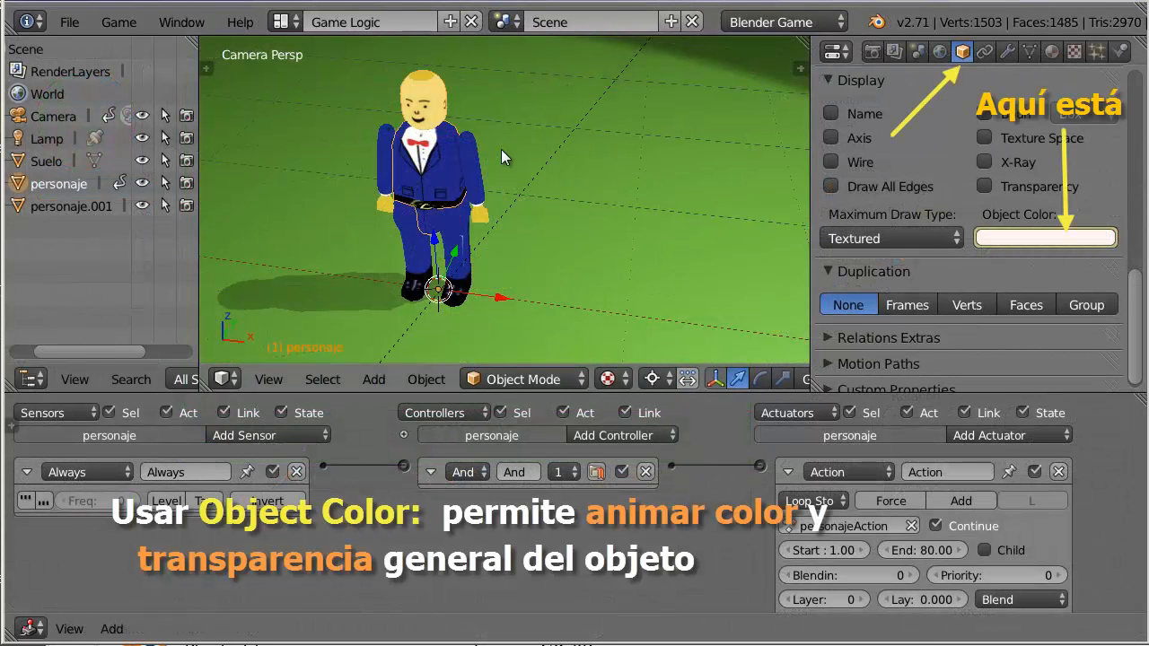
Step: Run the demo games for the character's Object Color, the animated textures and the texture reflection one after another
key(p)
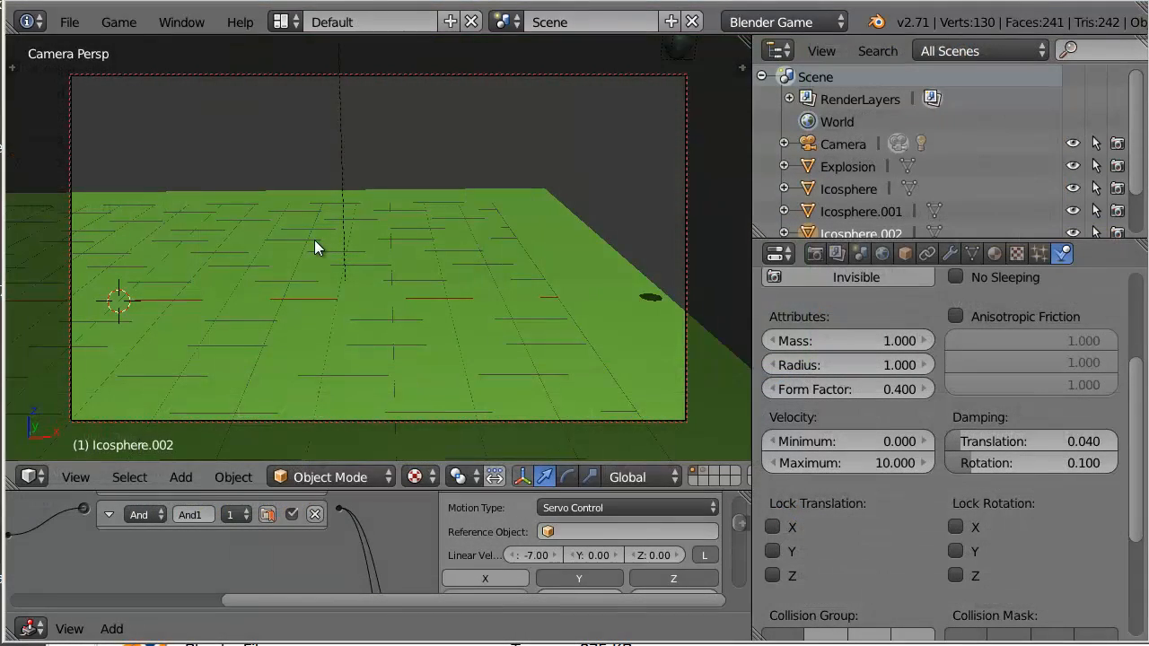
key(p)
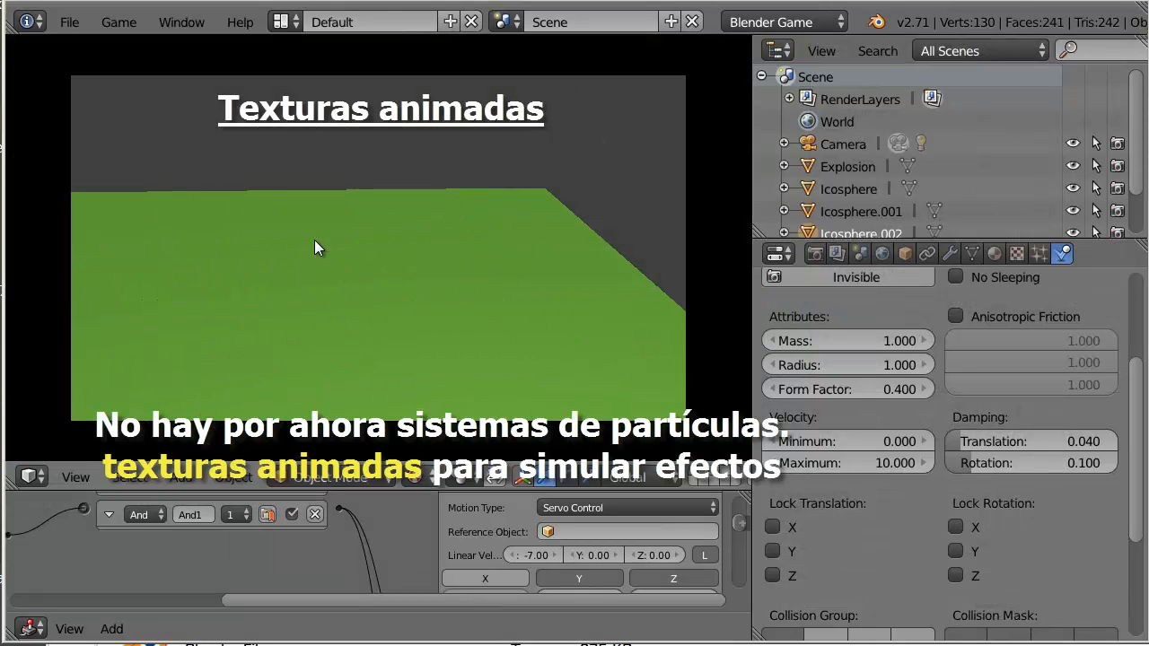
key(Escape)
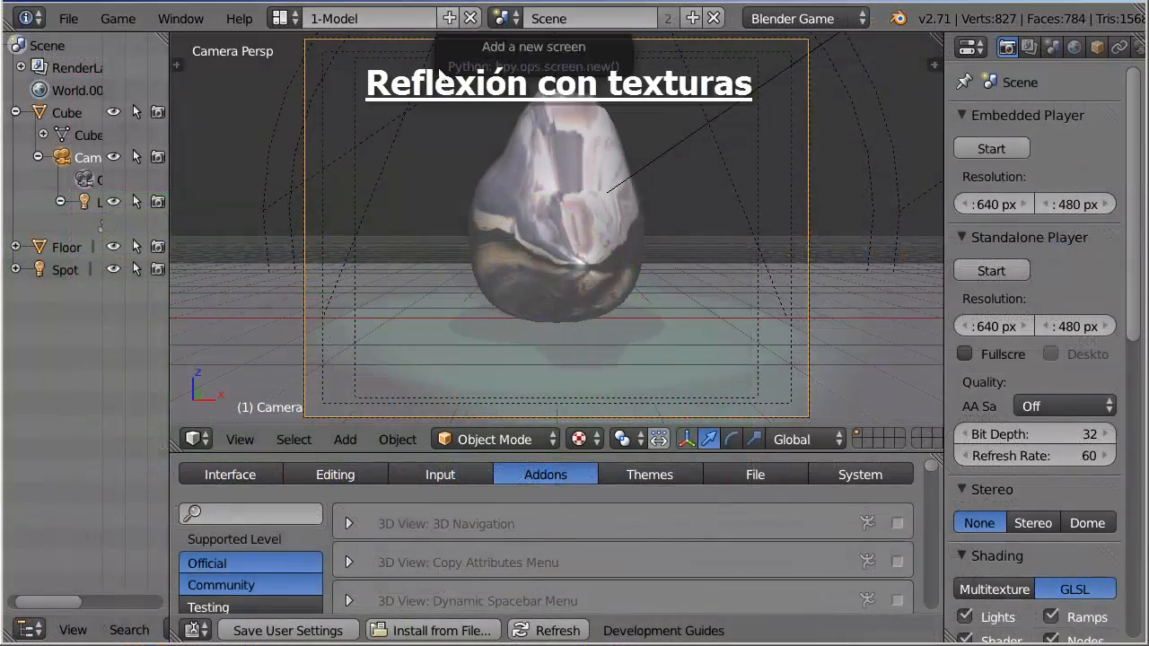
key(p)
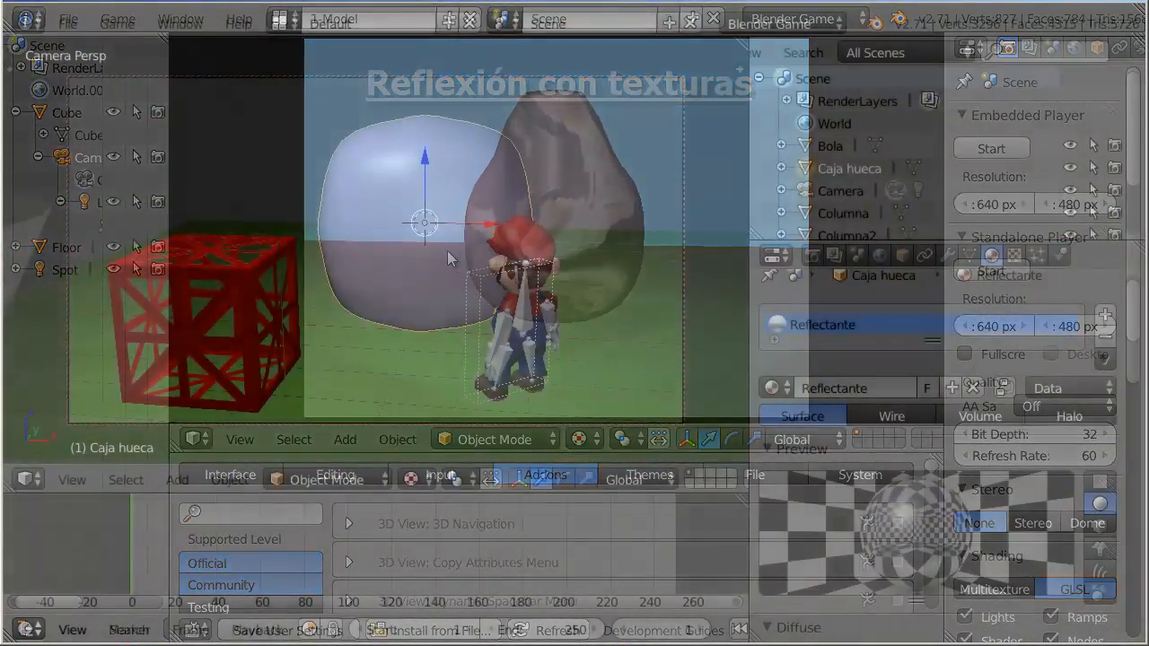
Step: Render the scene, then switch to the UV Editing layout and put the Caja hueca object in Edit Mode
key(F12)
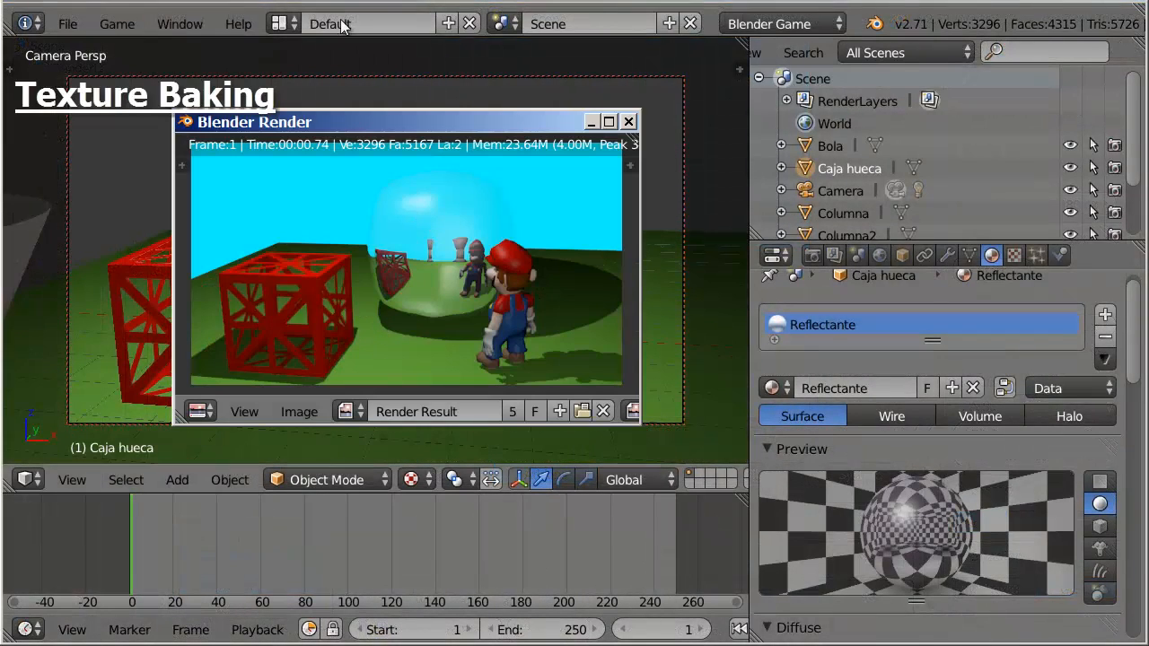
click(282, 23)
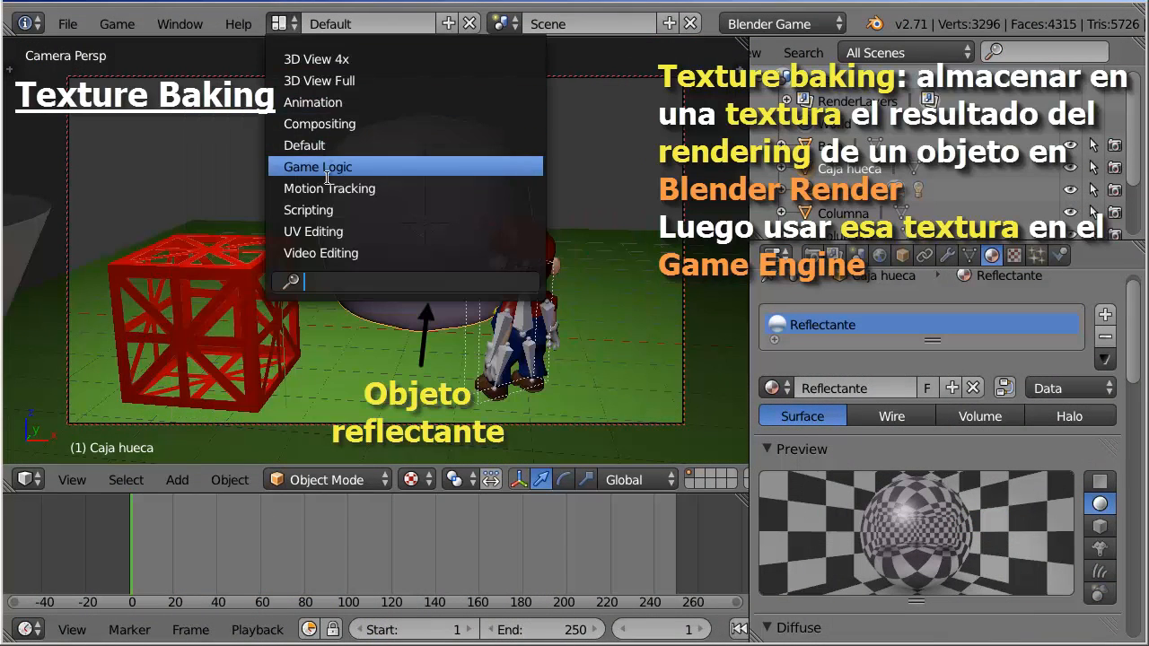
click(323, 232)
key(Tab)
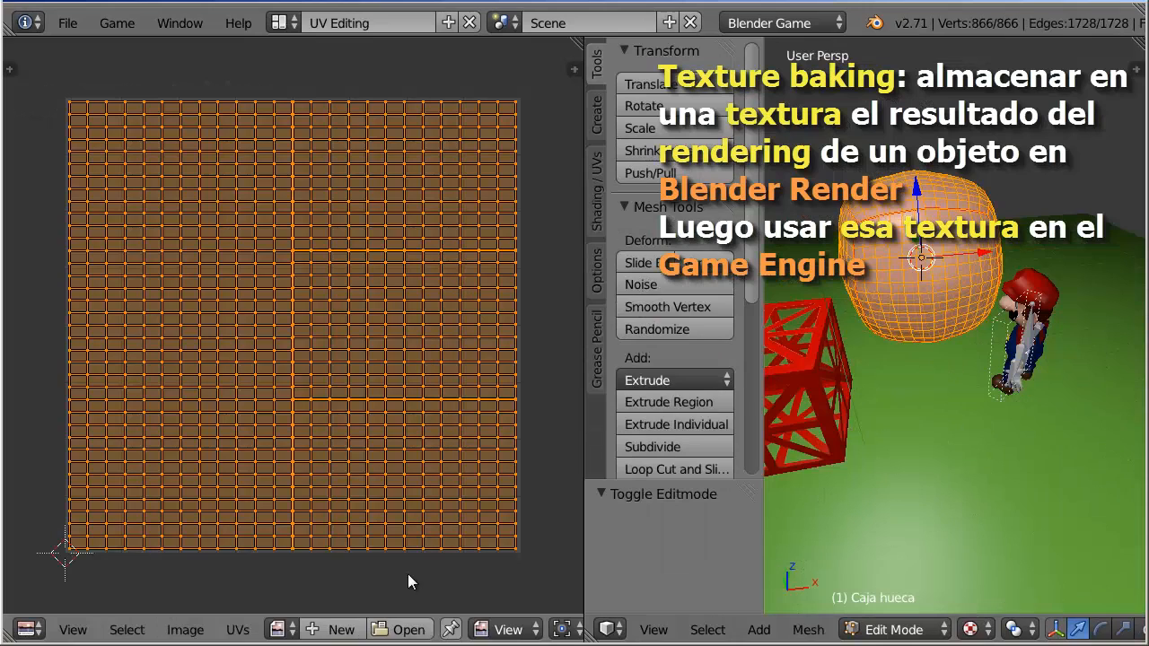
Step: Create a new 1024 × 1024 px image named Untitled for the Caja hueca object, using the UV Grid generated type
click(334, 629)
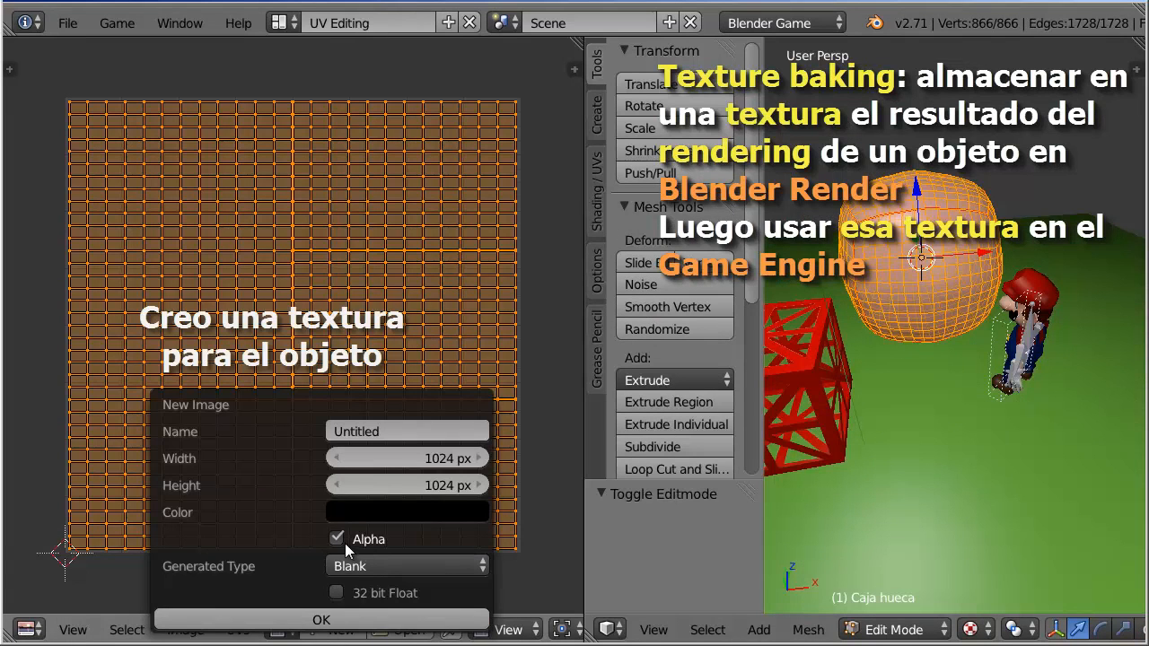
click(353, 566)
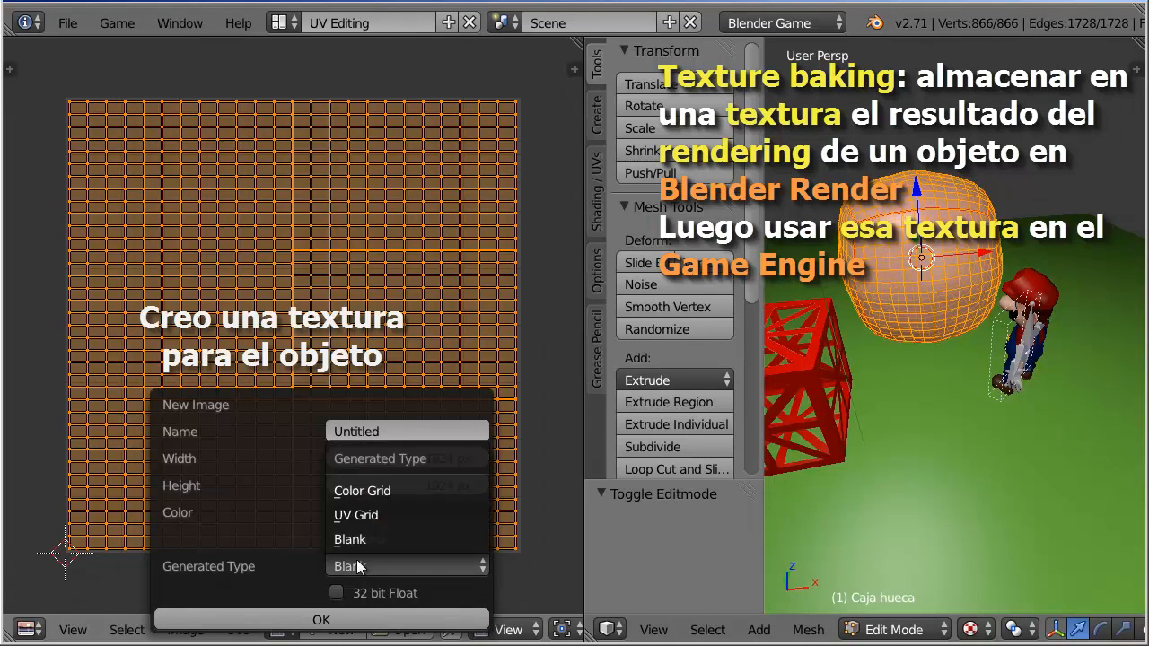
click(371, 513)
click(345, 619)
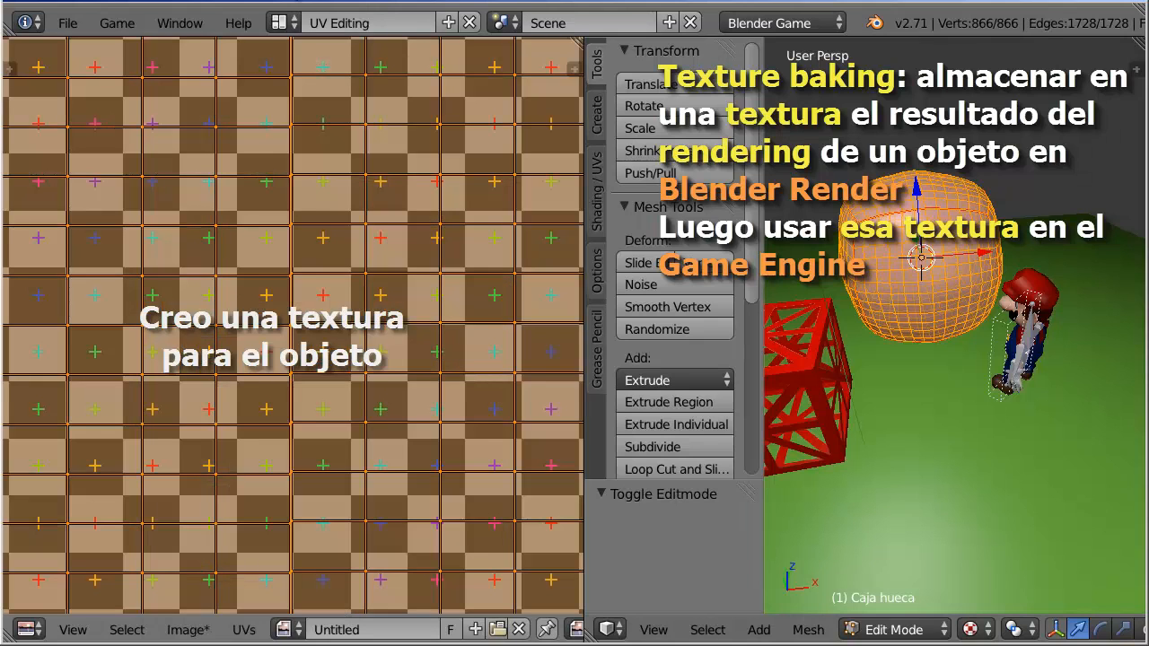
scroll(286, 135, up, 1)
Step: Return to the Default layout and bake the Caja hueca object's full render into its texture
click(288, 23)
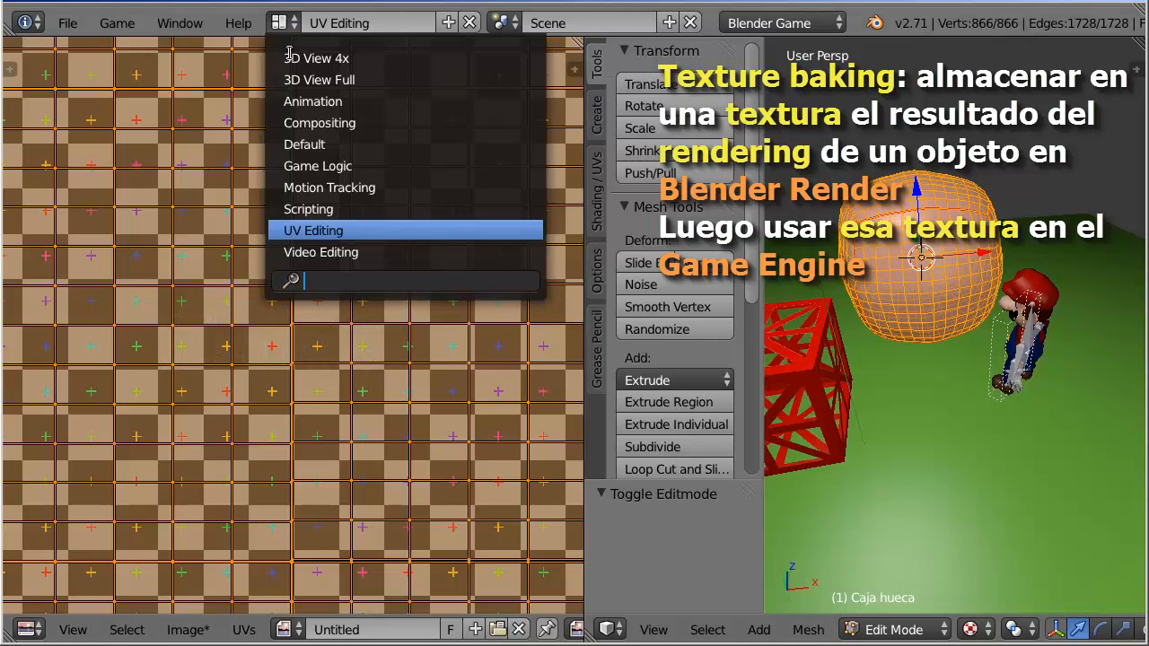
click(313, 144)
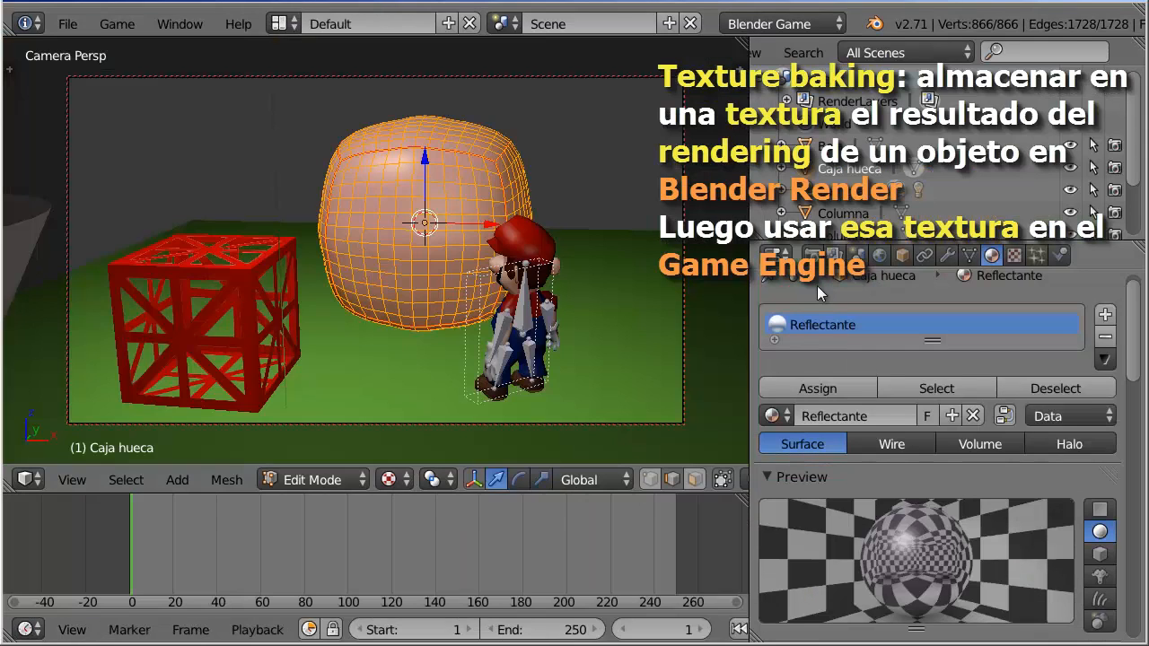
click(813, 254)
scroll(1135, 326, down, 10)
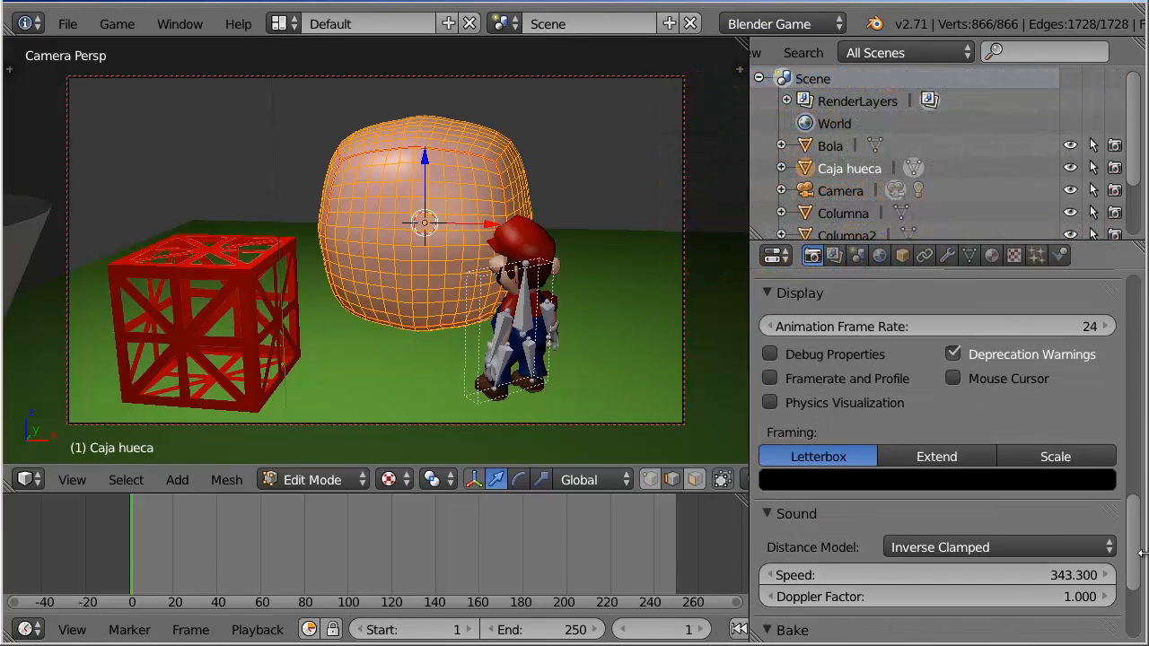
scroll(951, 584, down, 5)
click(947, 483)
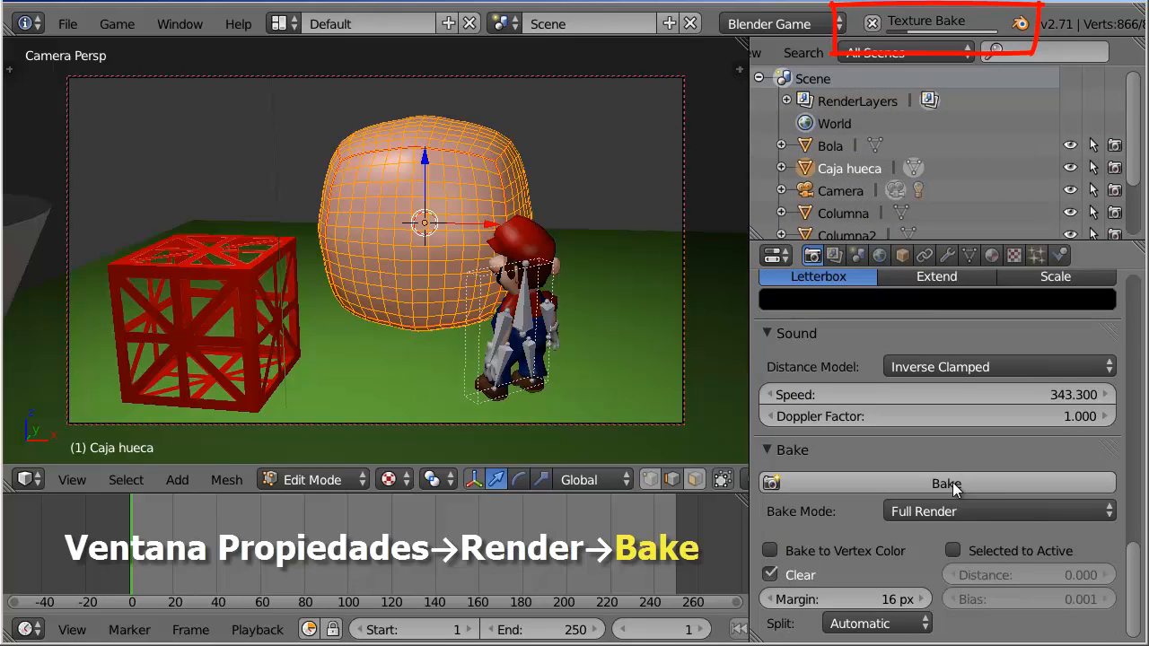
Step: Inspect the baked texture in the UV Editing layout and leave Edit Mode
click(284, 23)
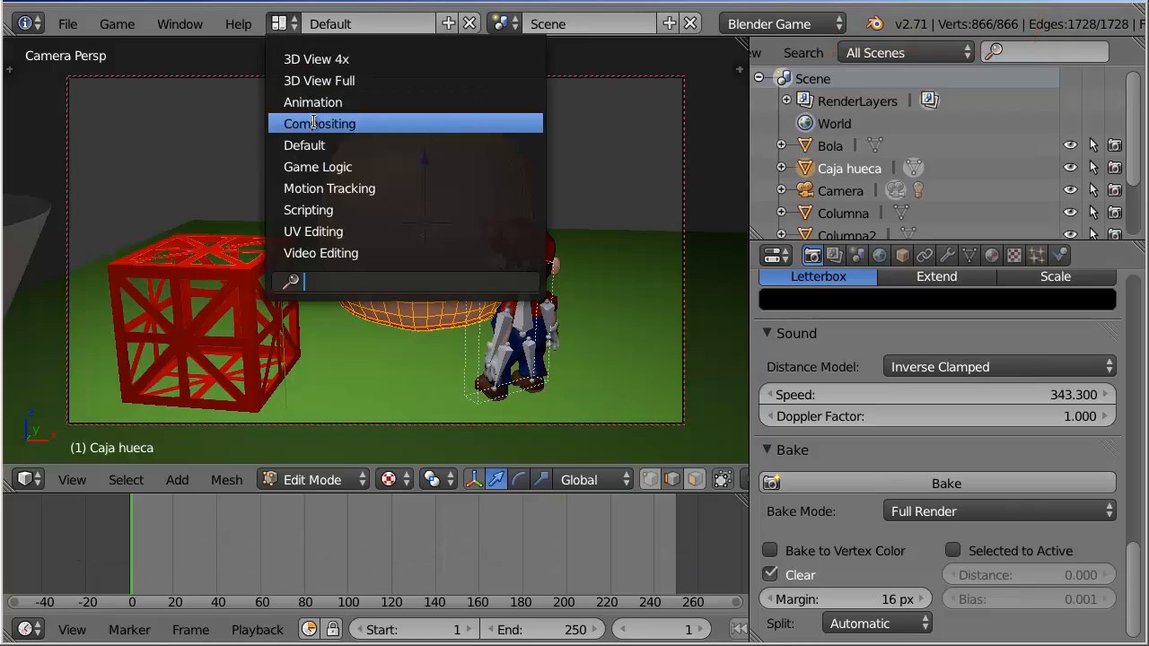
click(314, 232)
scroll(345, 230, down, 4)
scroll(344, 230, up, 1)
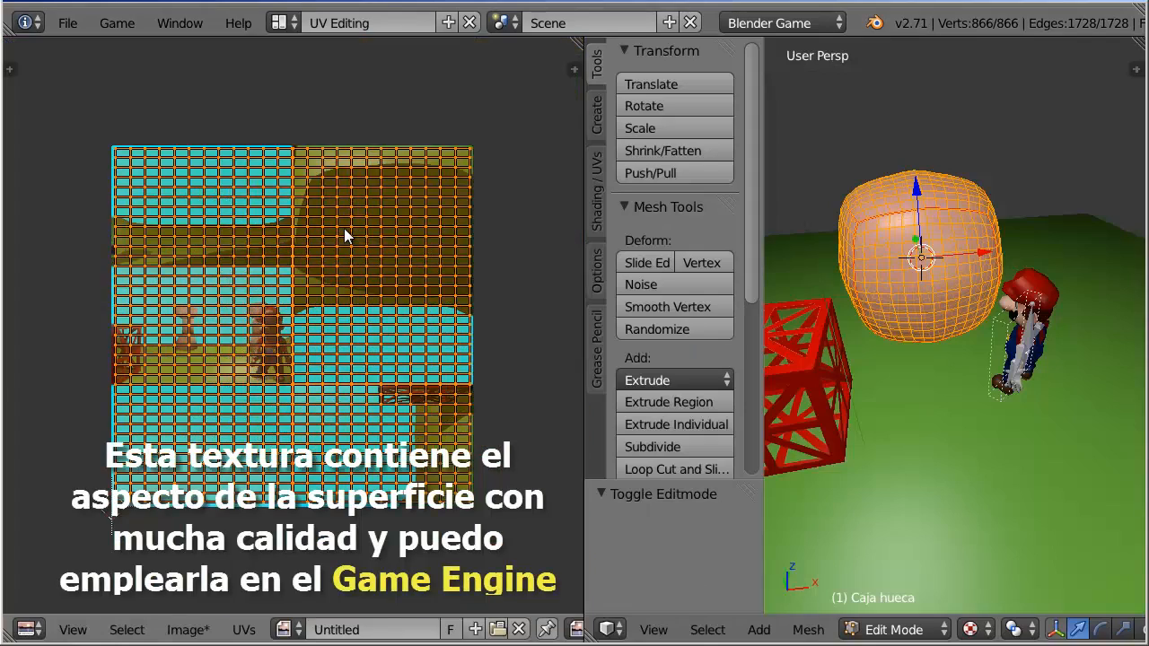
key(Tab)
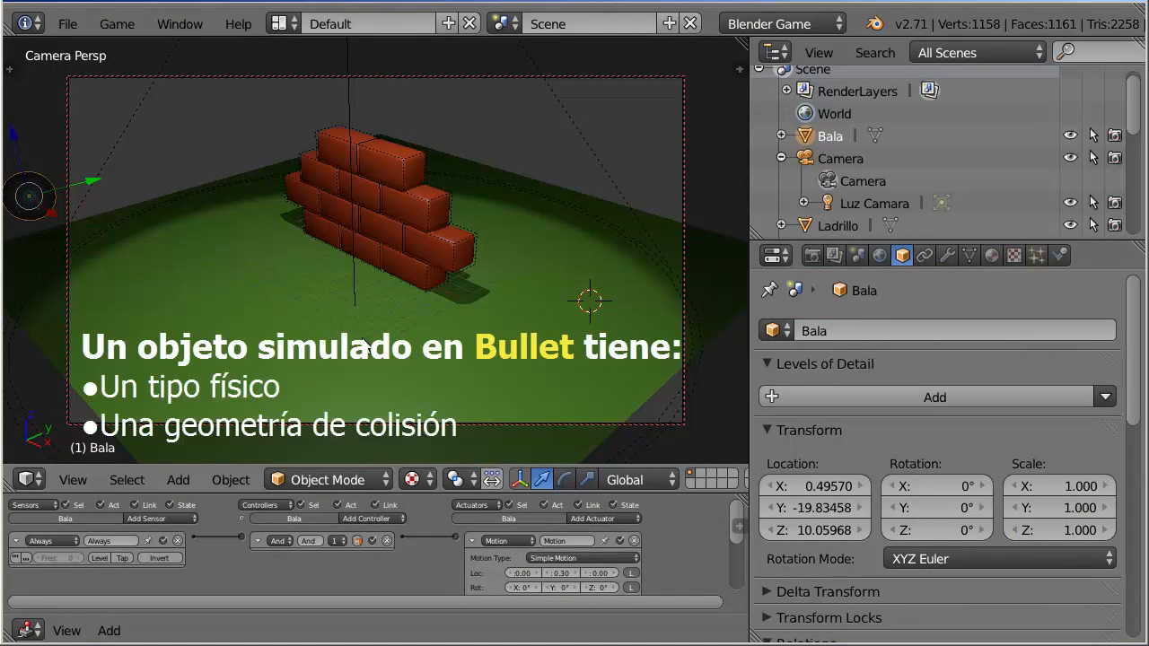
Step: Run the brick wall demo and the demo comparing the barrels' physics types, then stop the game
key(p)
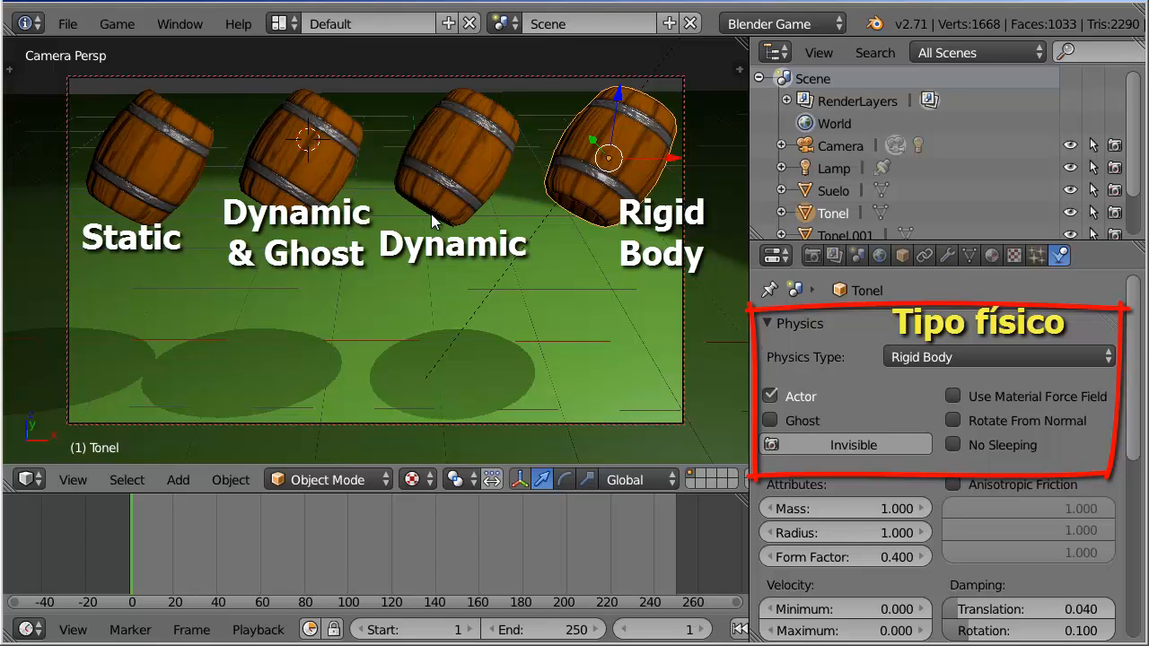
key(p)
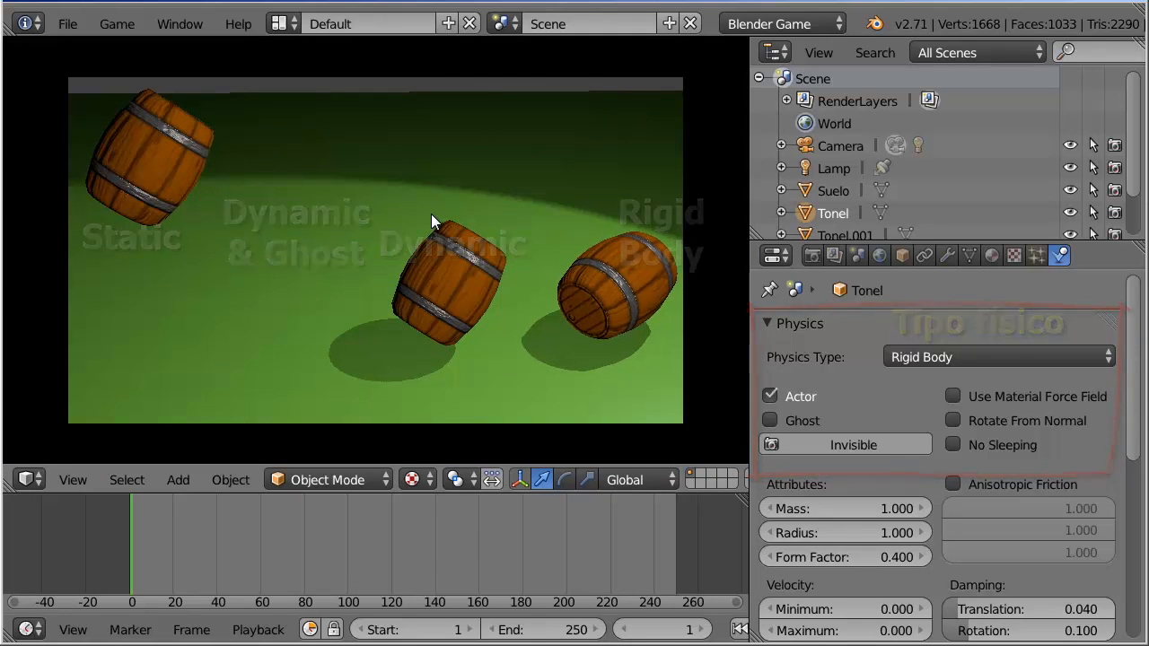
key(Escape)
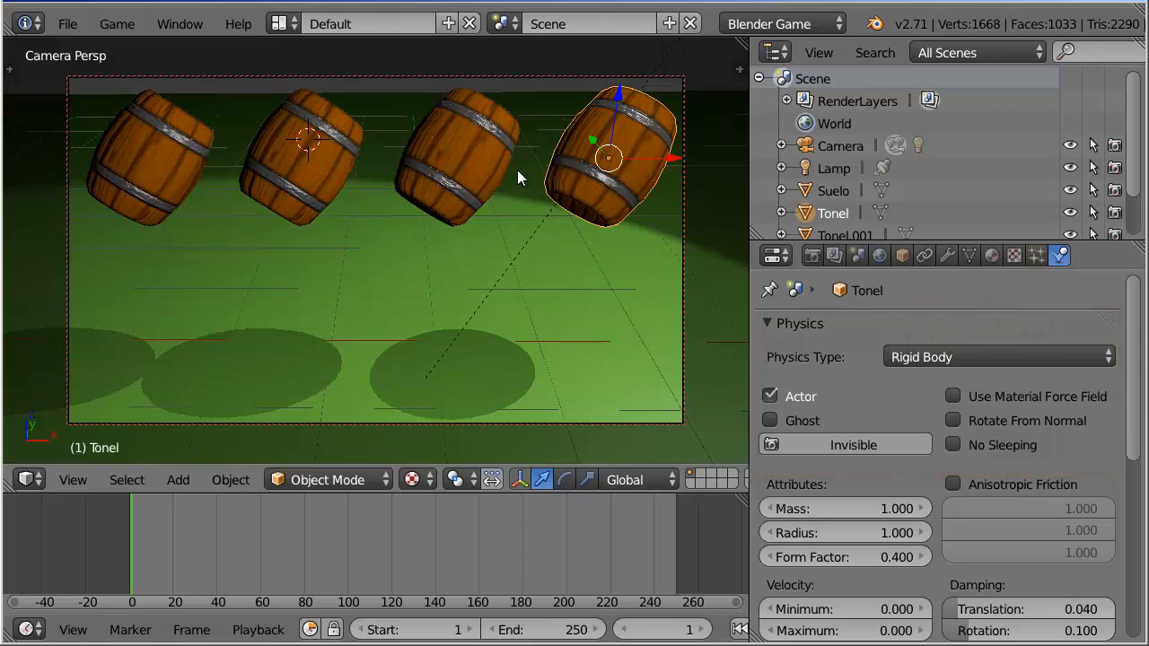
Step: Review the available collision bounds shapes for the Tonel barrel
drag(1135, 334, 1131, 537)
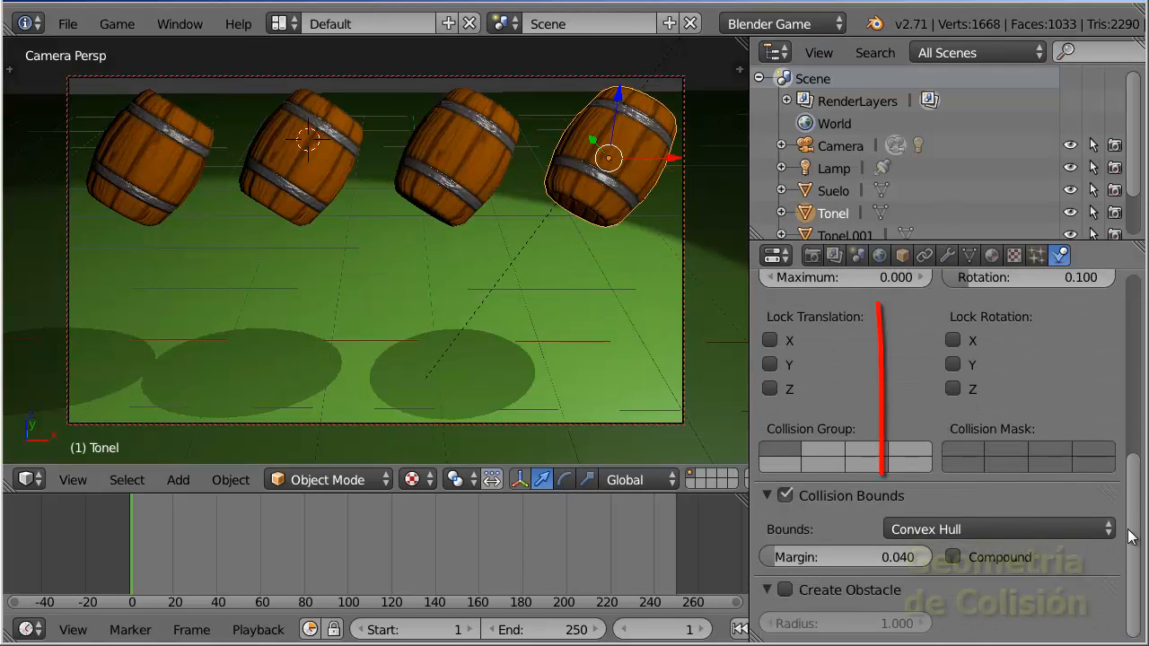
click(985, 530)
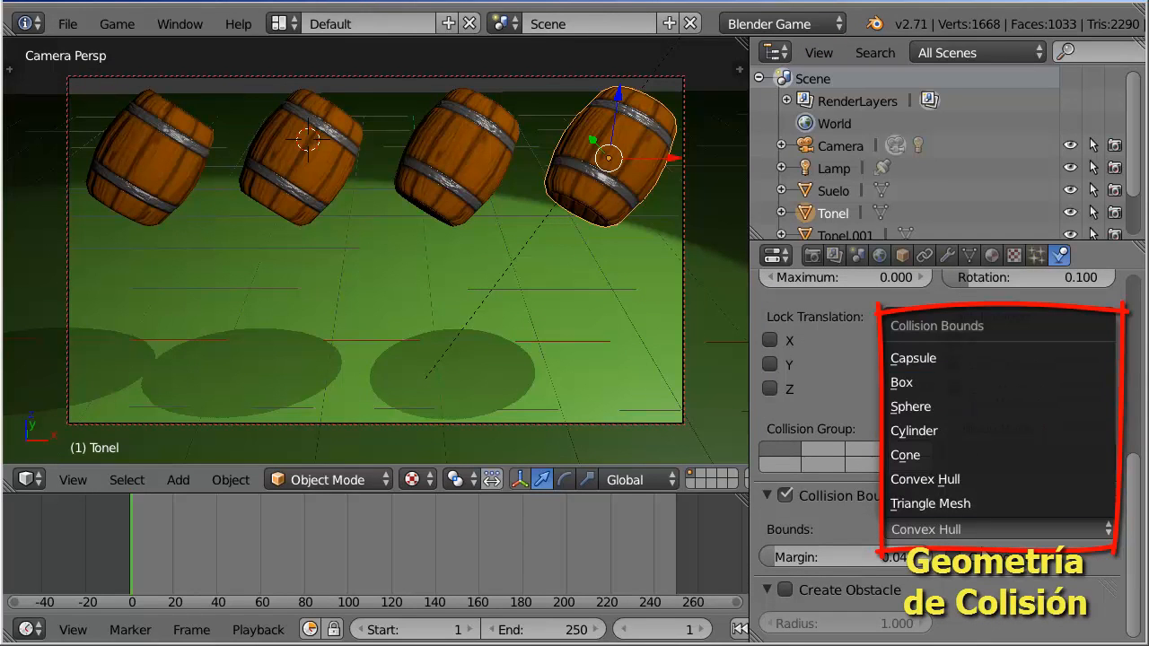
click(1005, 528)
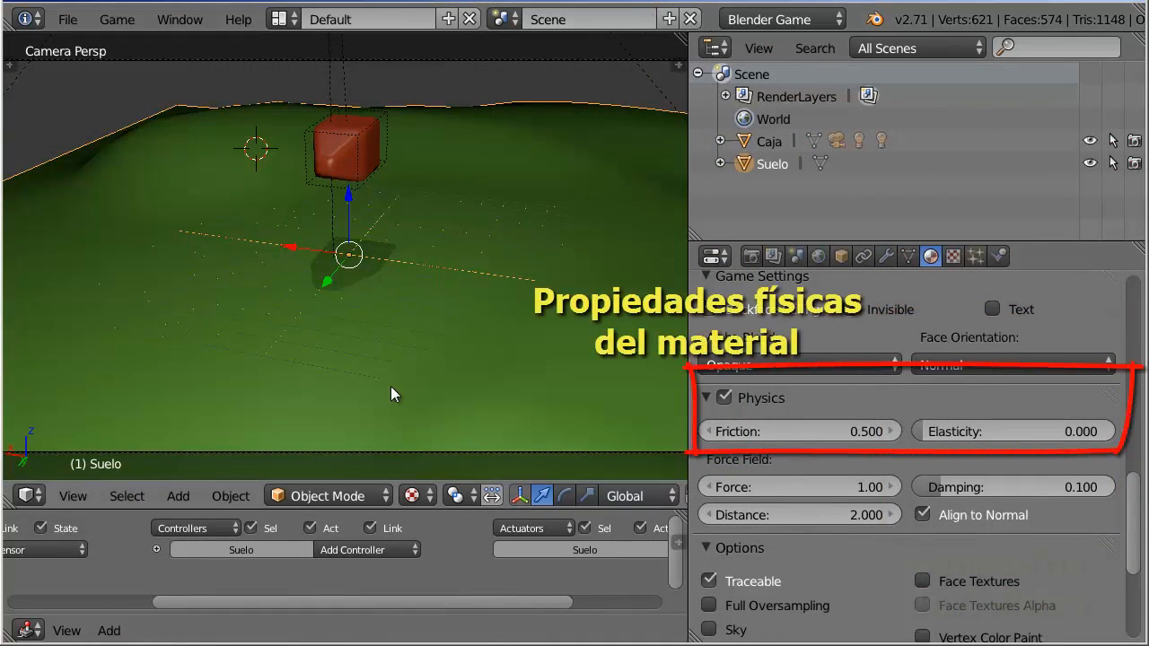
Step: Run the demo games for the ground's material force field, the Rigid Body Joint constraint and the vehicle constraint one after another
key(p)
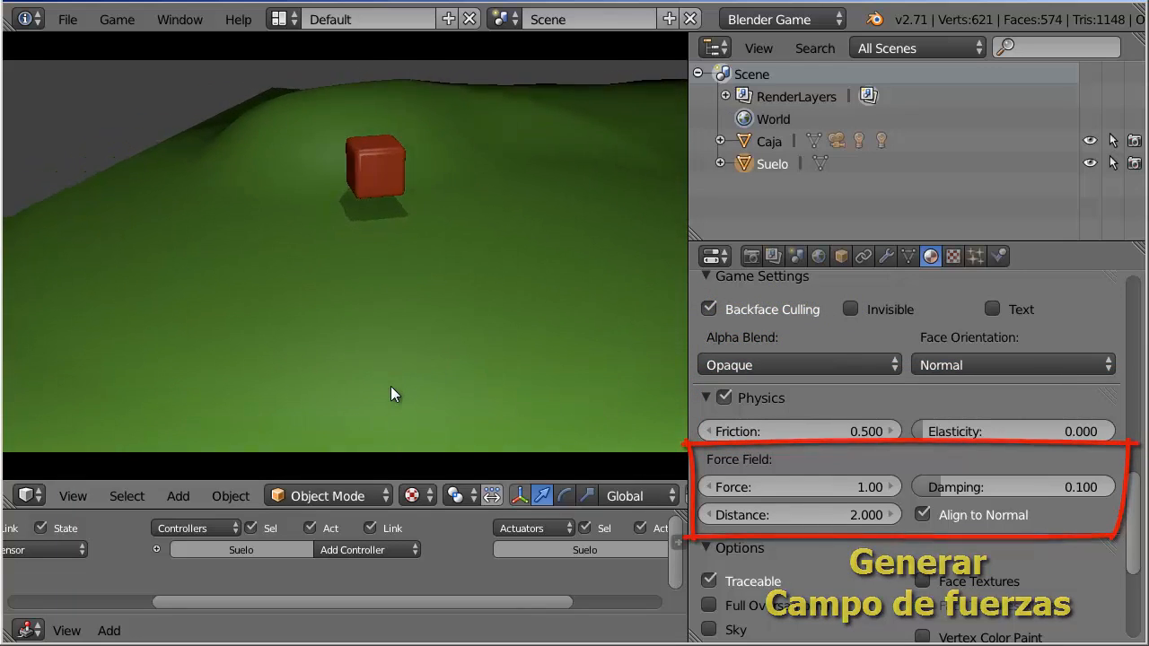
key(Escape)
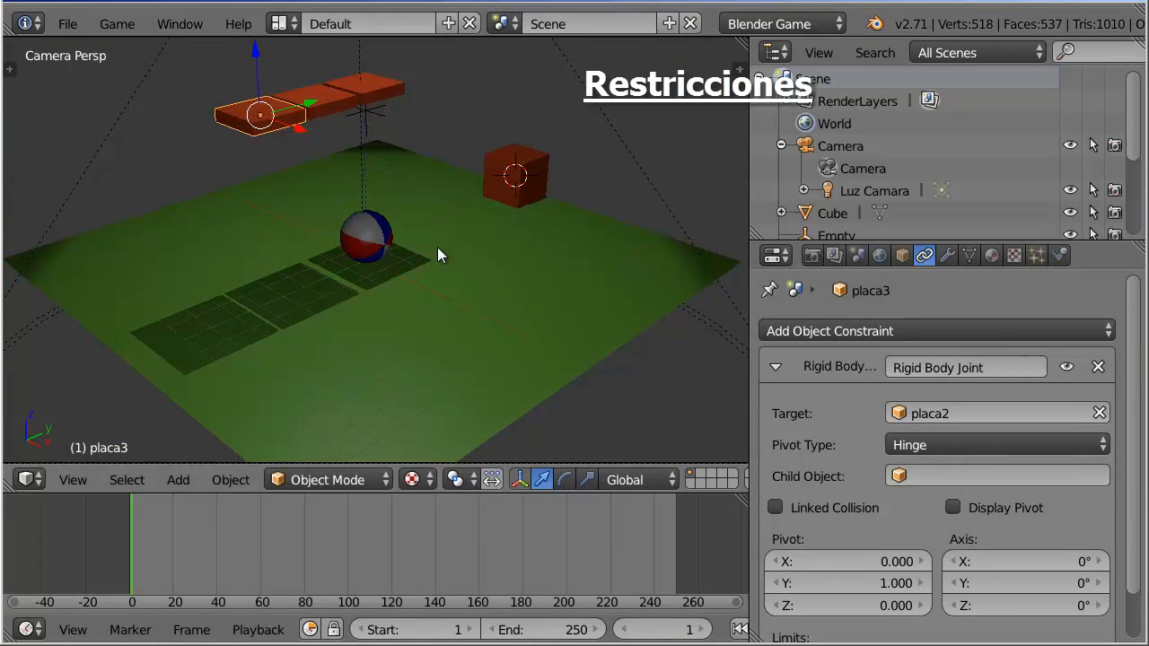
key(p)
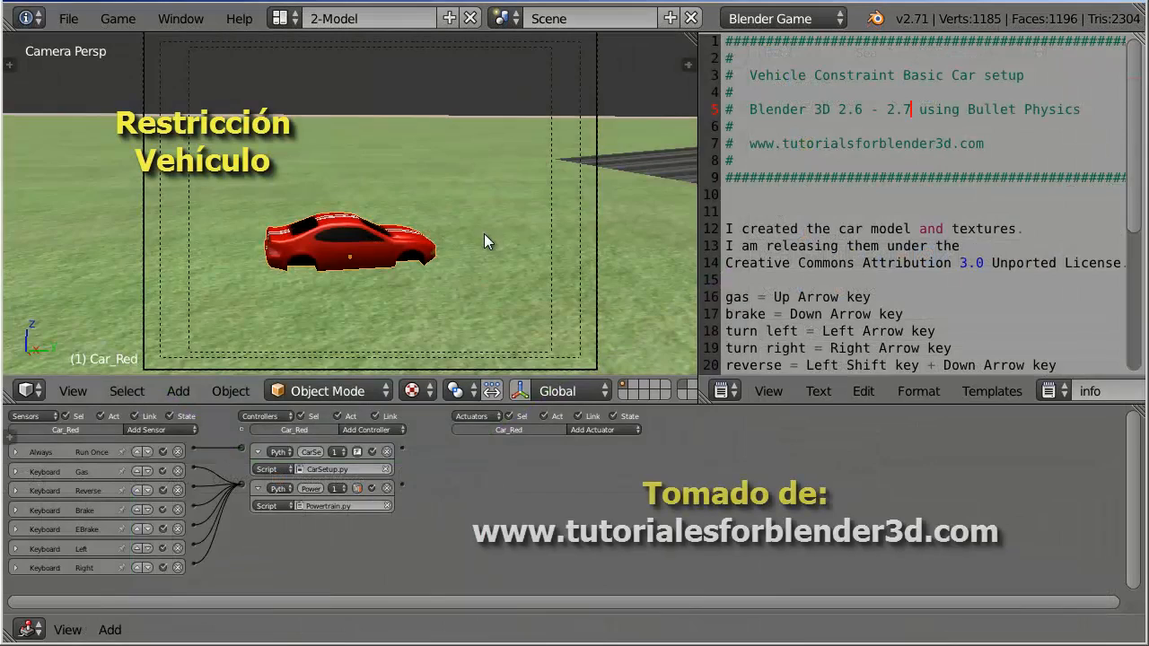
key(p)
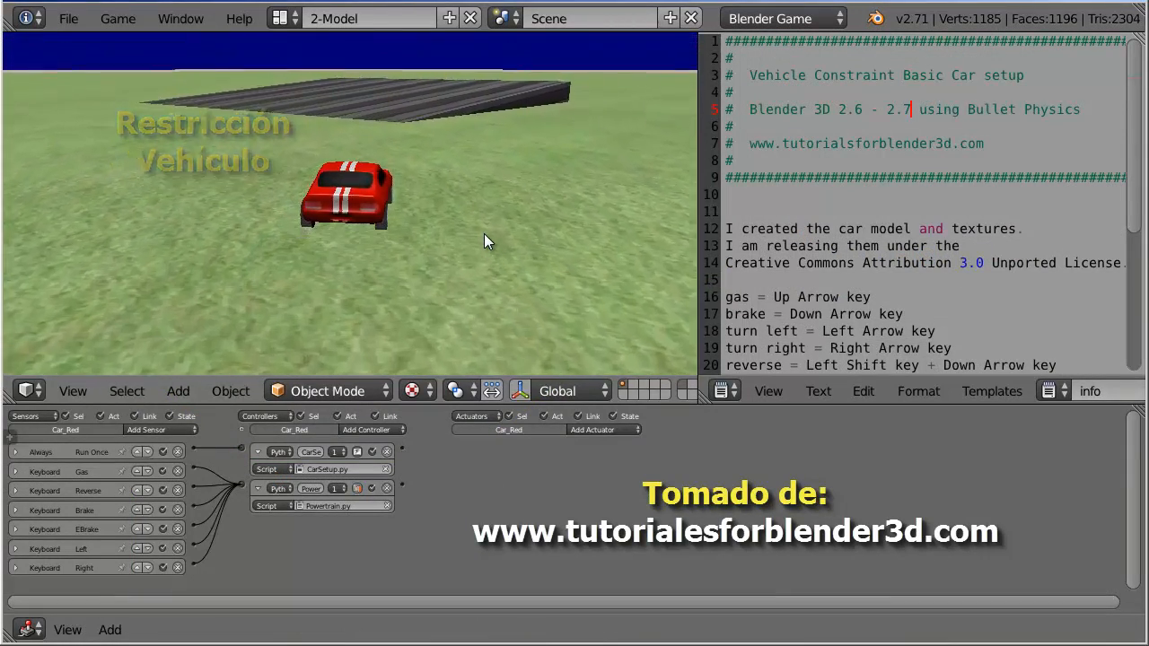
key(Escape)
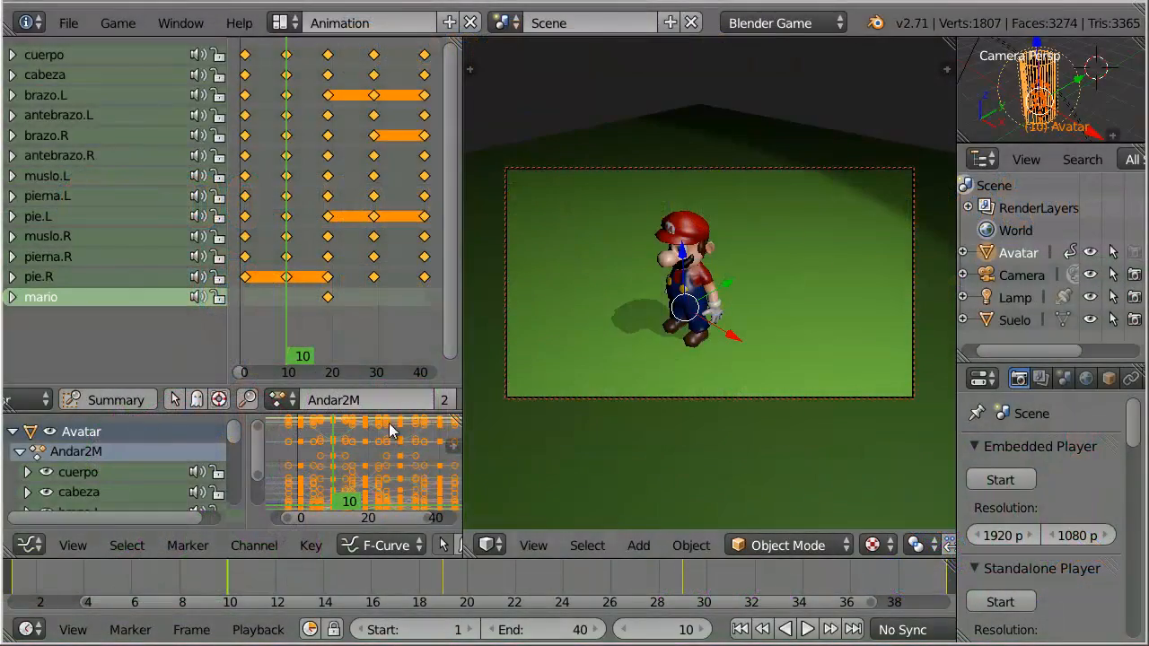
Step: Load the Inactivo2M action and then the Saltar action for the Avatar character in the Action Editor
click(287, 402)
click(297, 297)
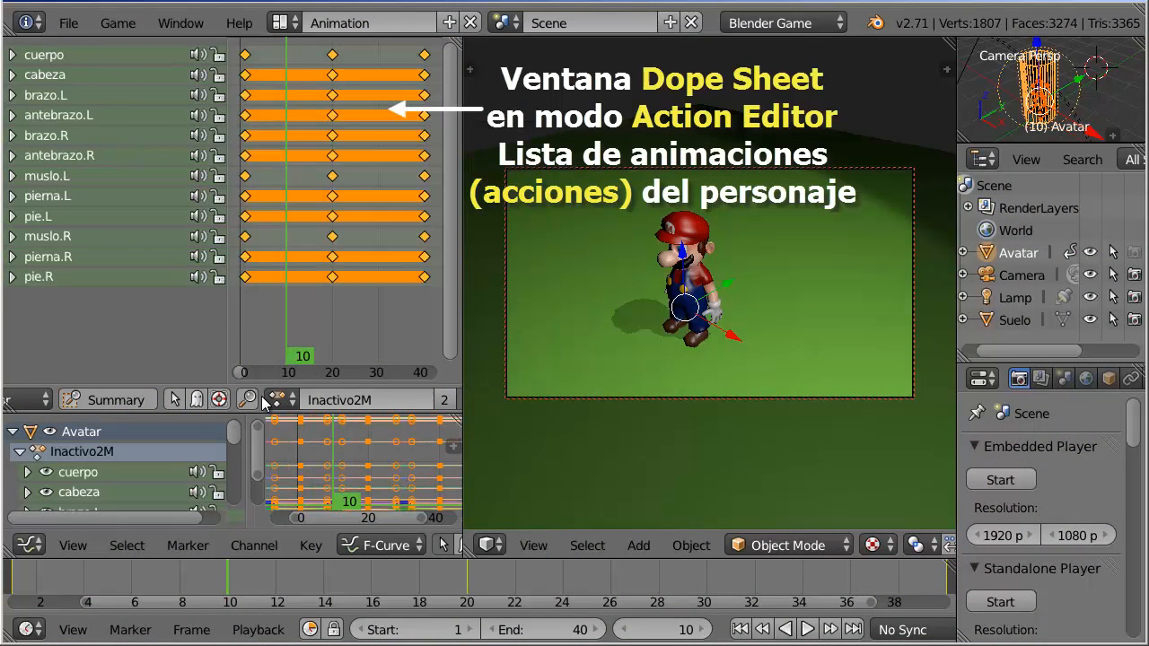
click(279, 400)
click(296, 338)
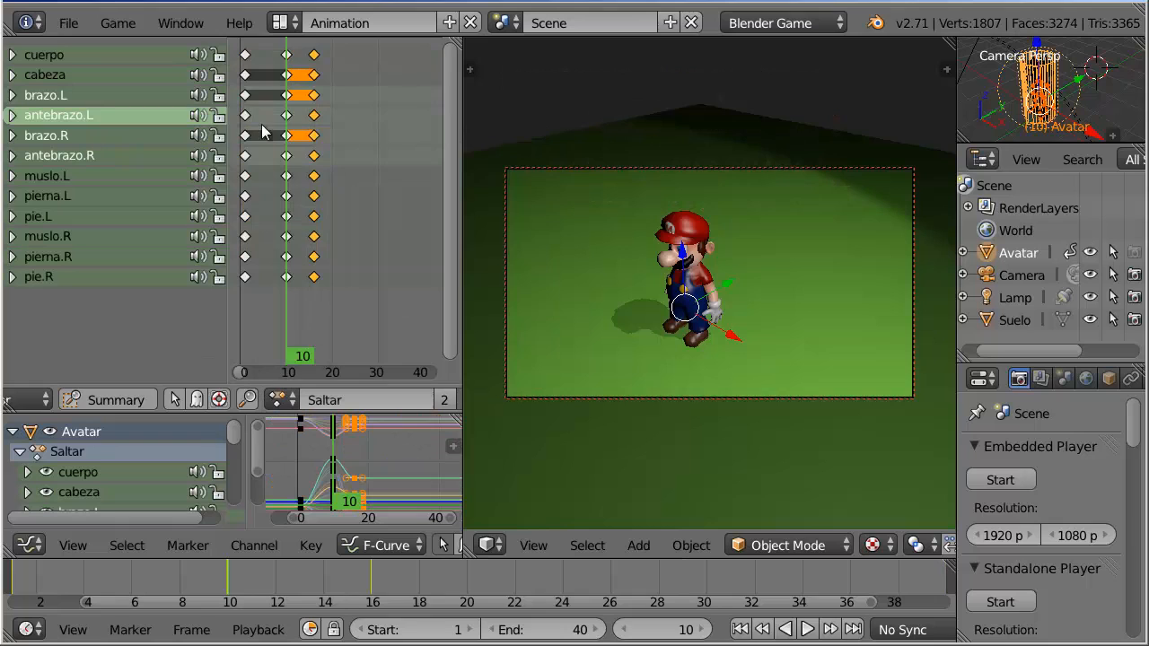
click(279, 23)
click(321, 159)
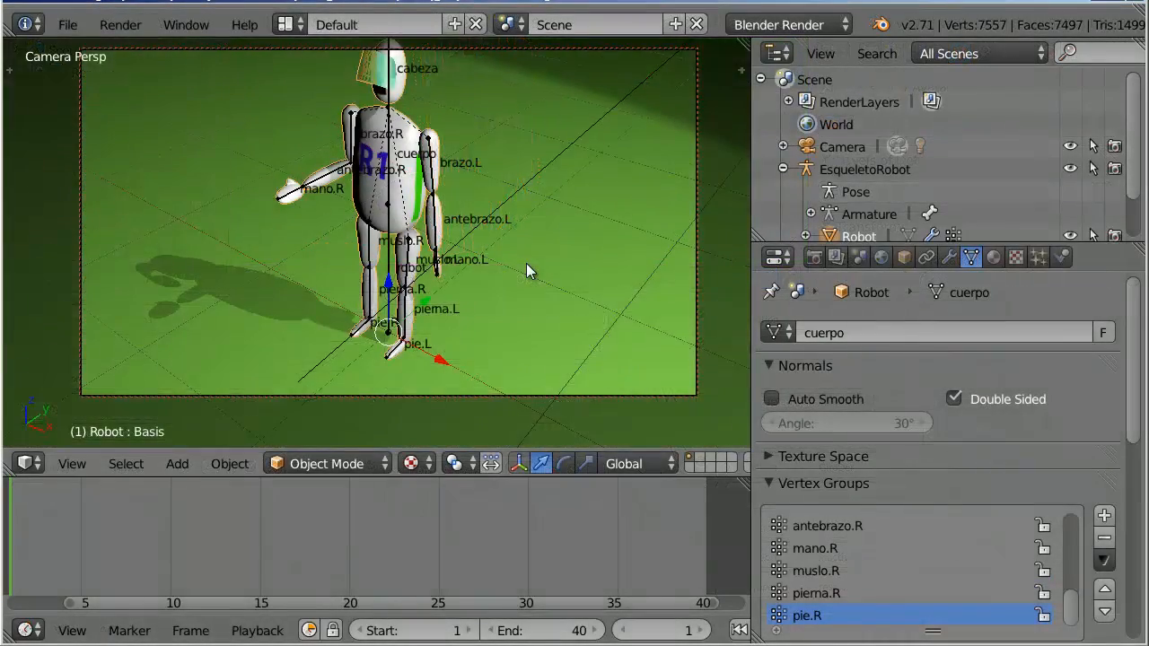
Step: Run the robot's skeleton and Shape Keys animation demo, stop it and look further down its mesh data properties
key(p)
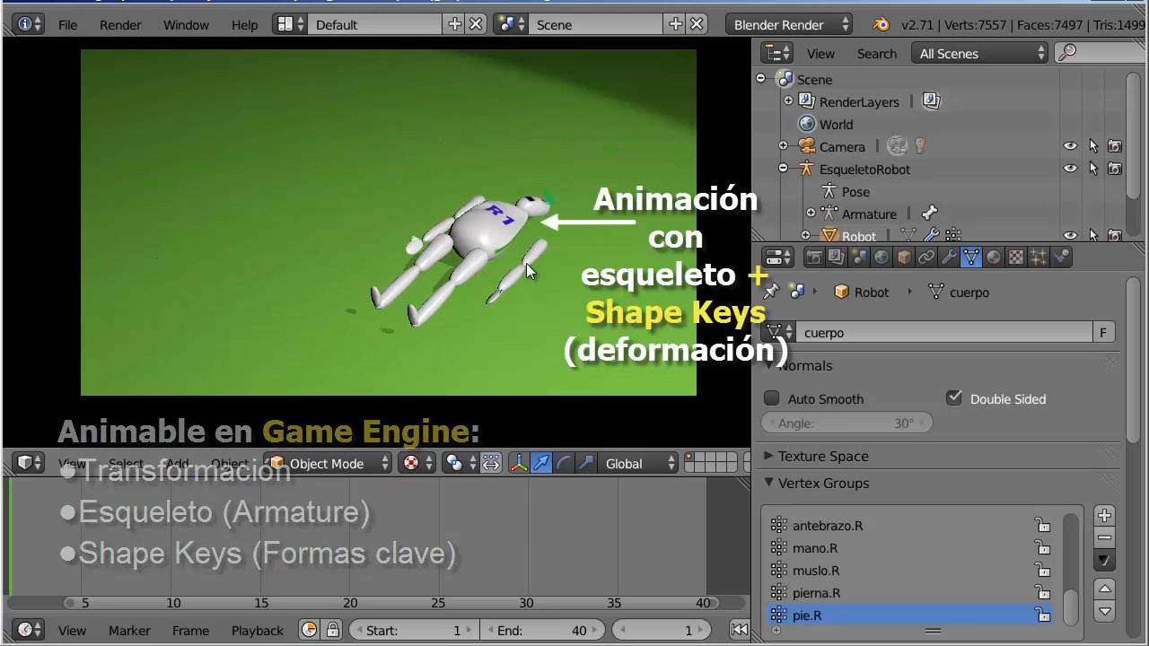
key(Escape)
drag(1138, 427, 1137, 511)
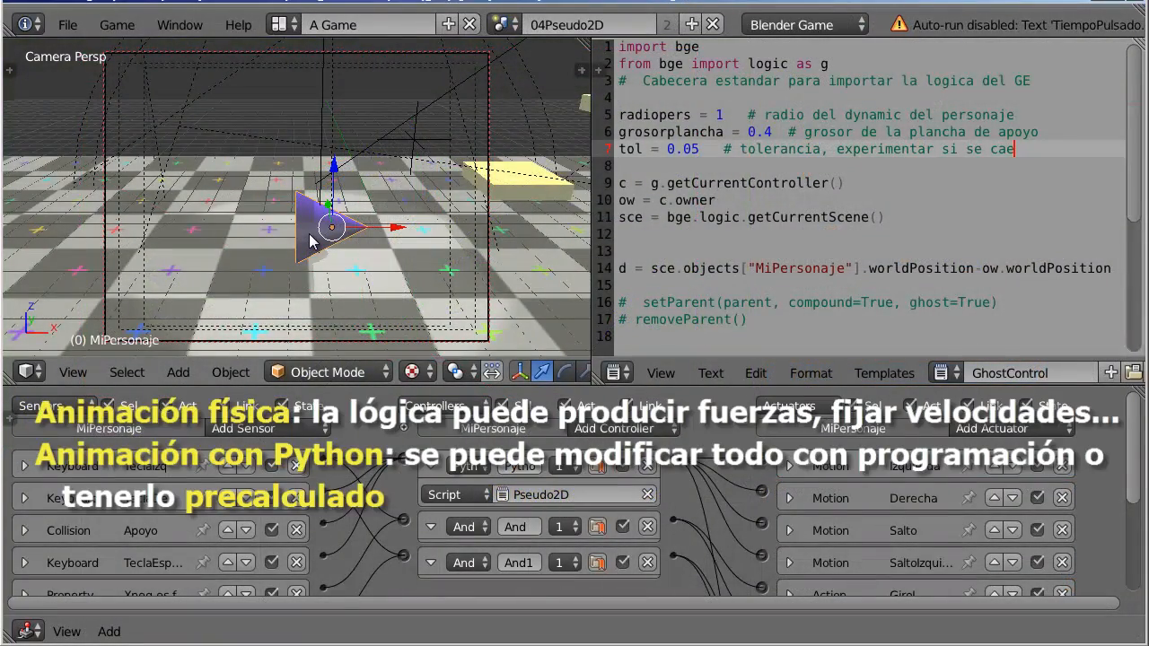
Step: Play the 04Pseudo2D game, moving the MiPersonaje cone right and left and making it jump between the platforms
key(p)
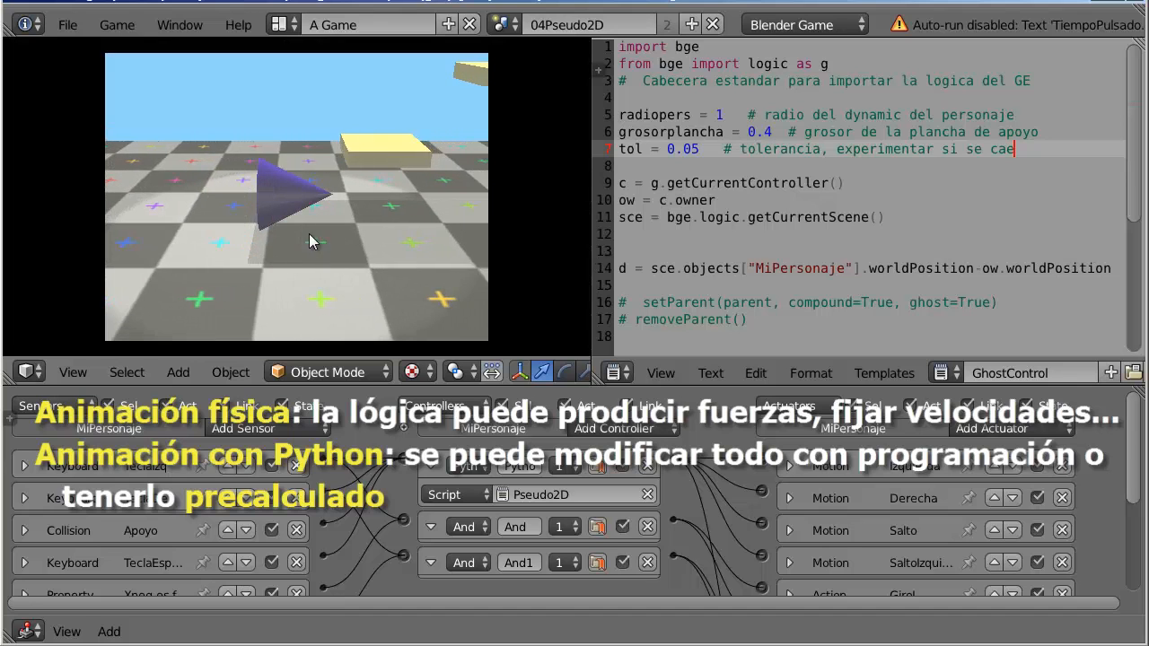
key(Right)
key(space)
key(space)
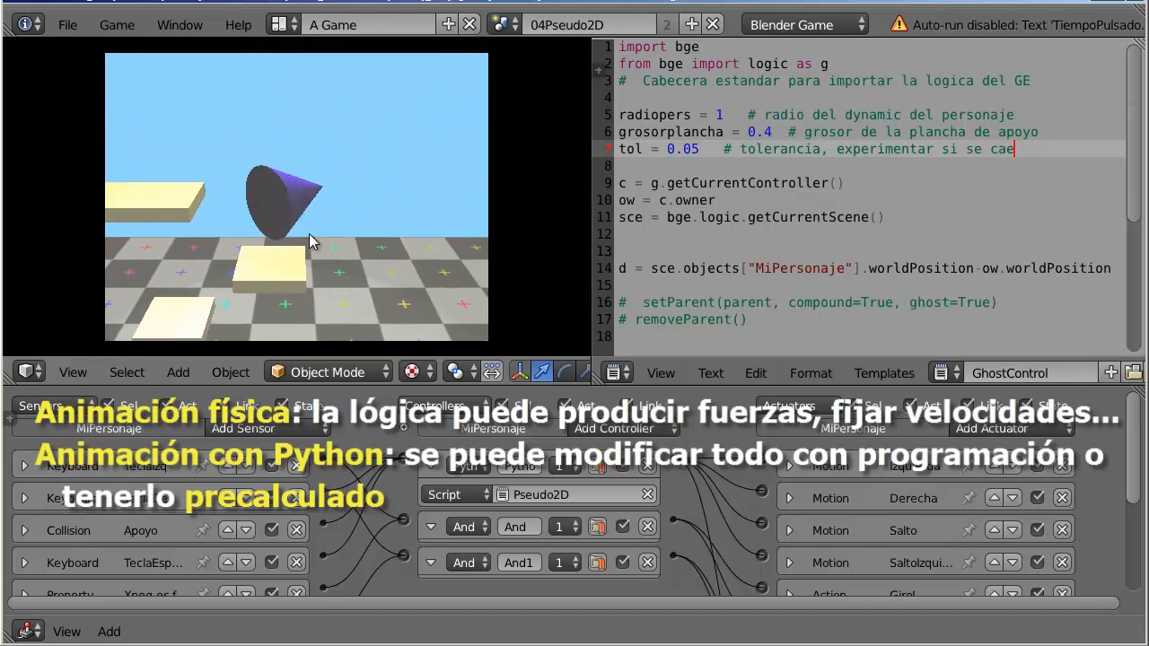
key(Left)
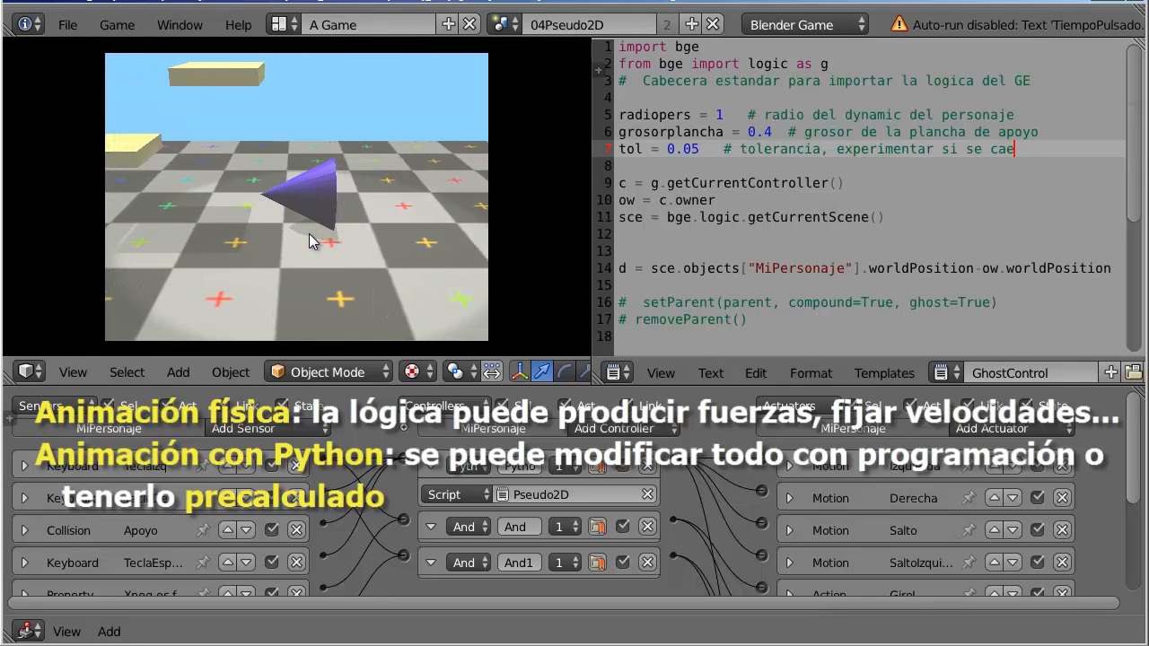
key(space)
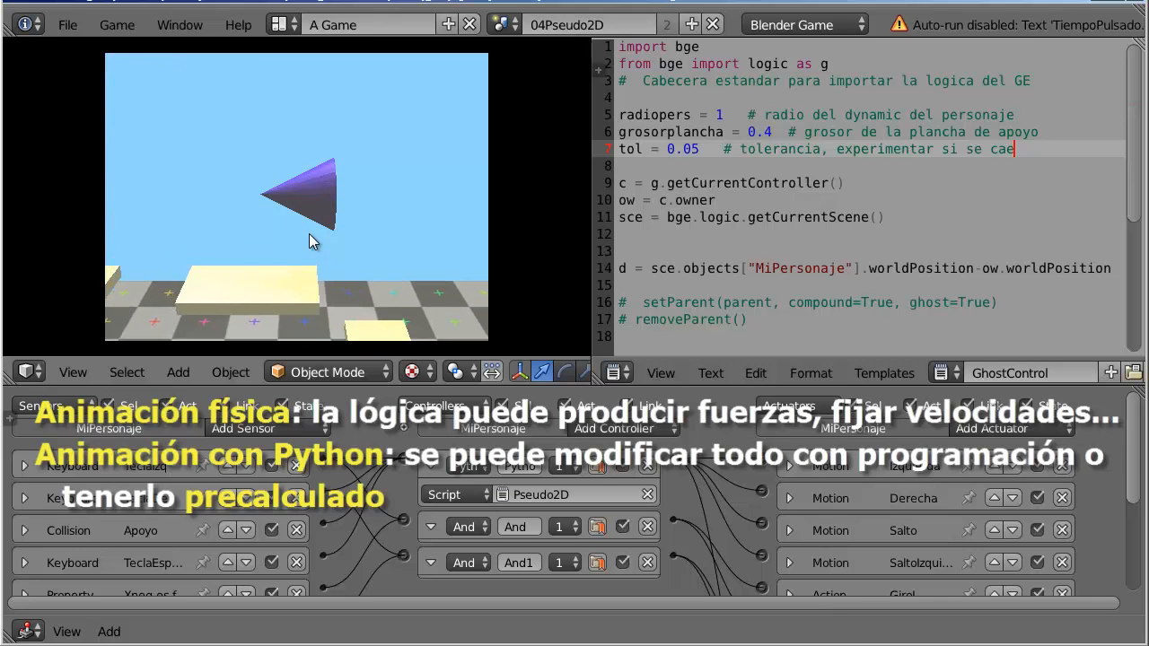
key(space)
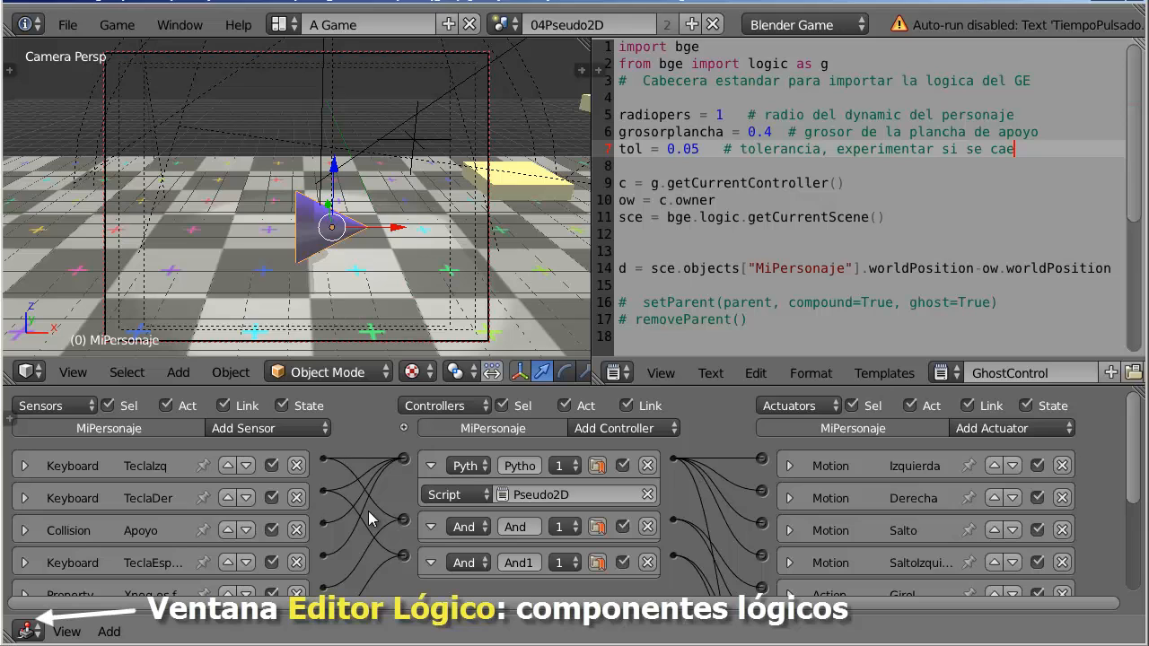
Step: Maximize the Logic Editor to show all of MiPersonaje's sensors, controllers and actuators
key(ctrl+Up)
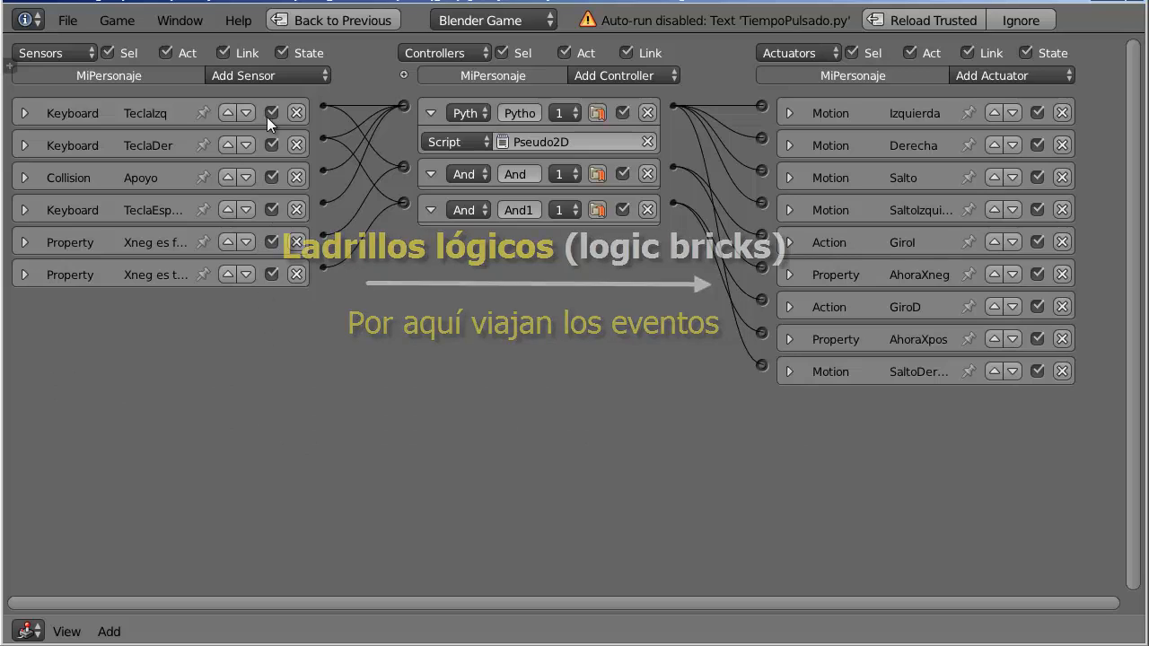
Step: Review the sensor, controller and actuator types that can be added to MiPersonaje, without adding any
click(286, 76)
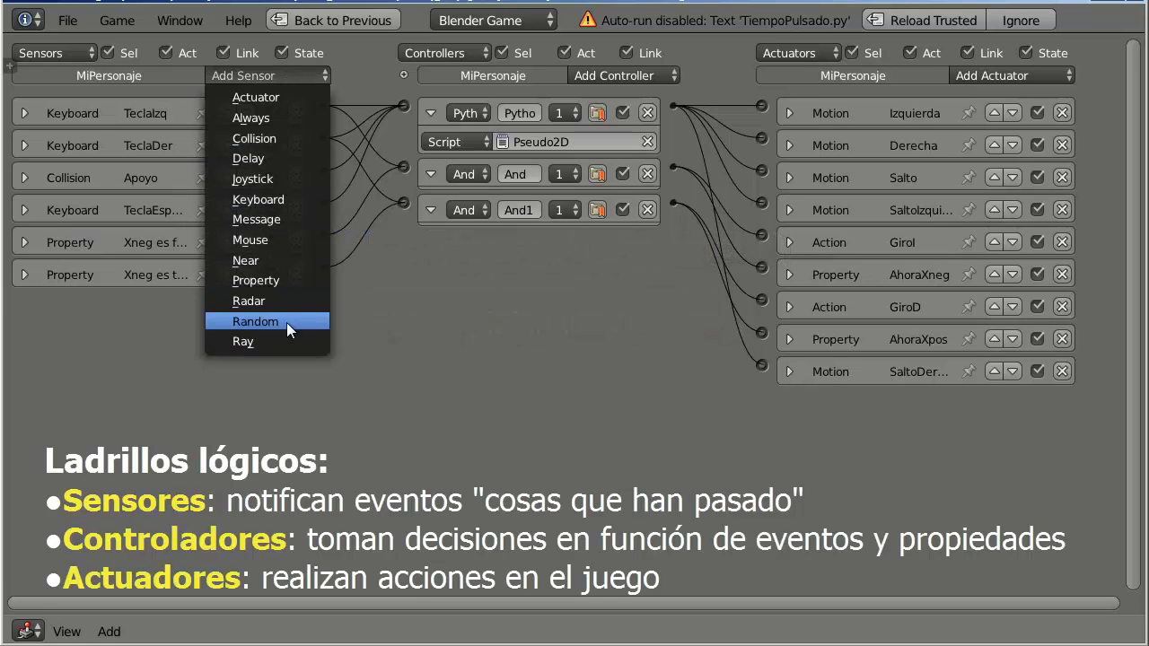
click(289, 78)
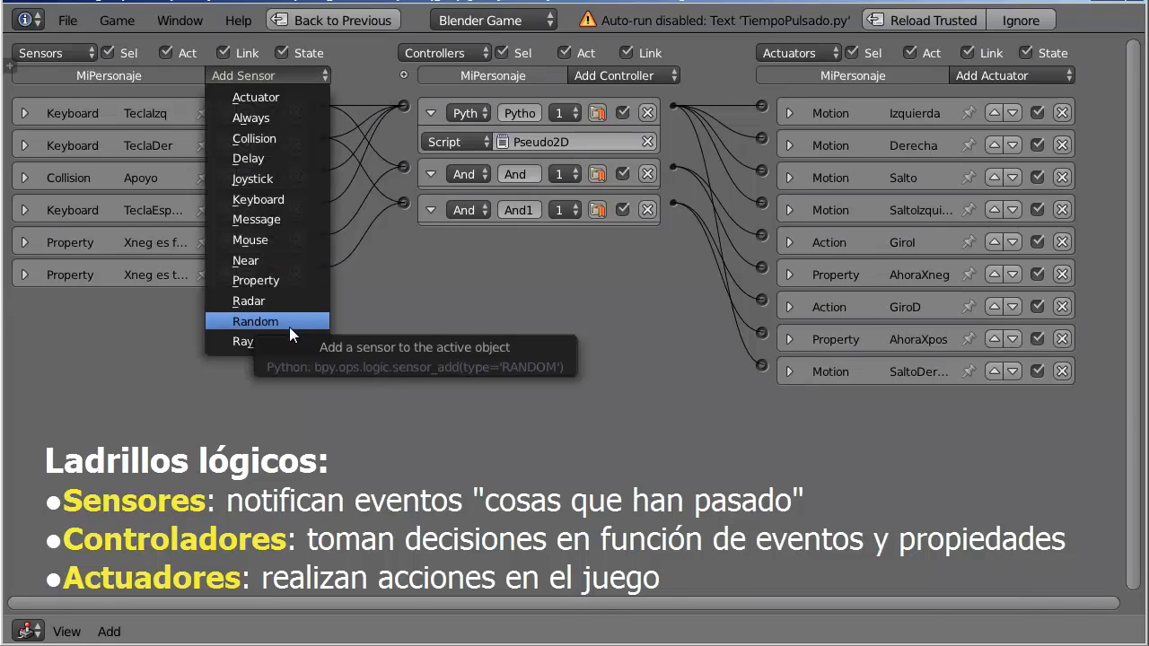
click(659, 73)
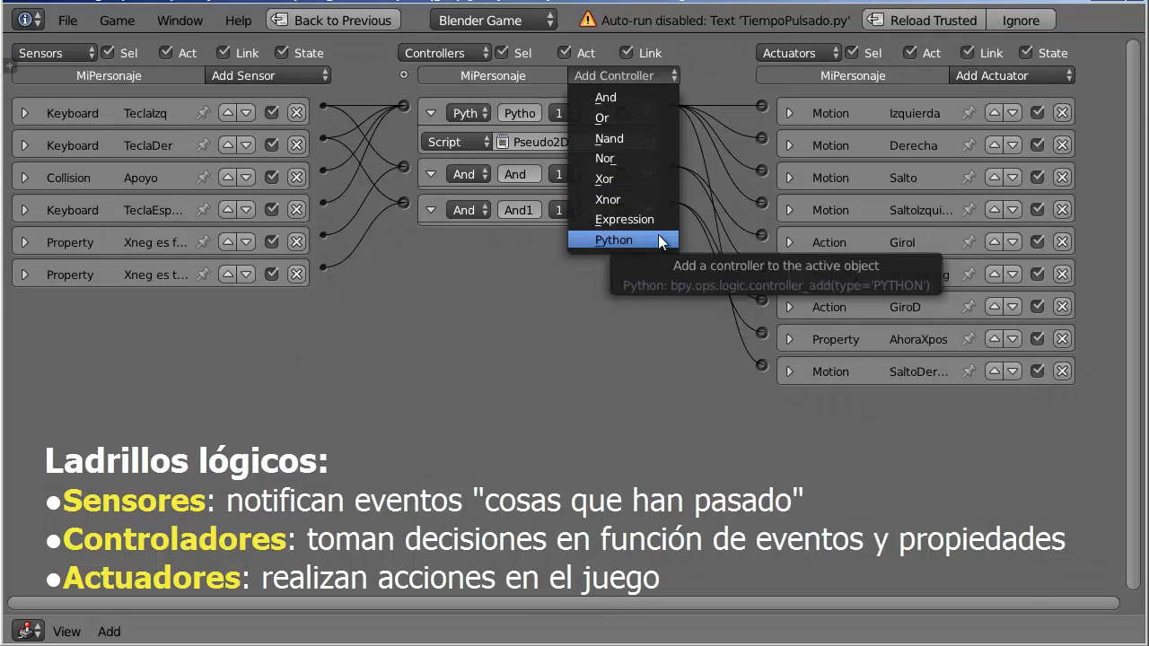
click(1041, 73)
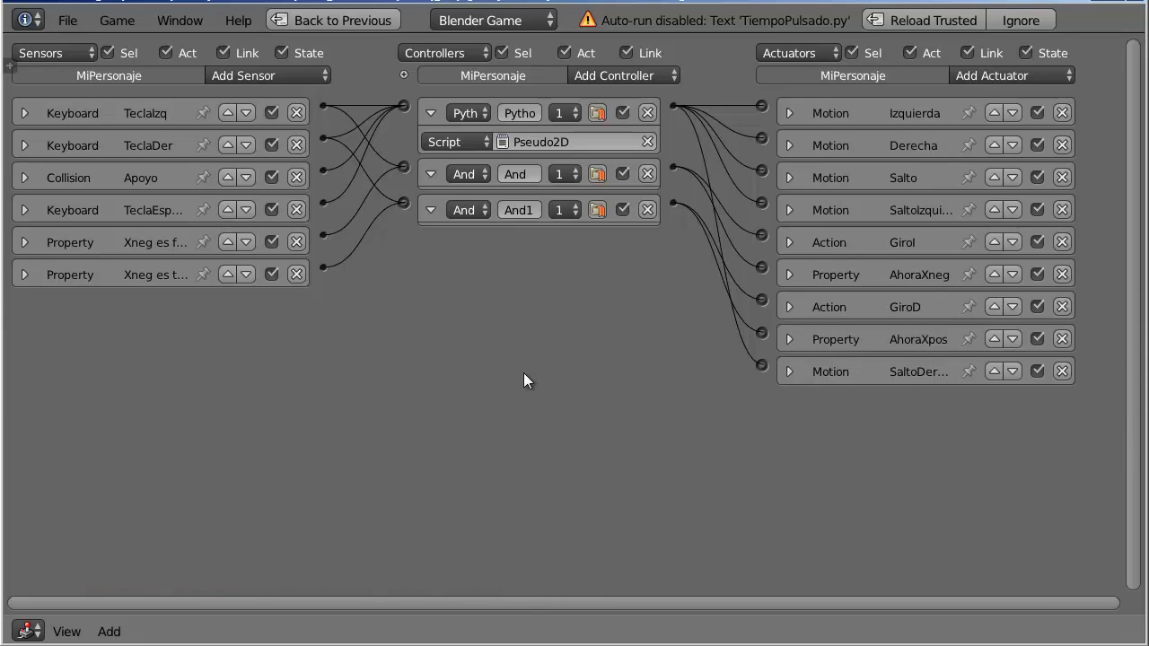
Step: Show and hide MiPersonaje's game properties beside its logic bricks, and restore the multi-editor layout
key(n)
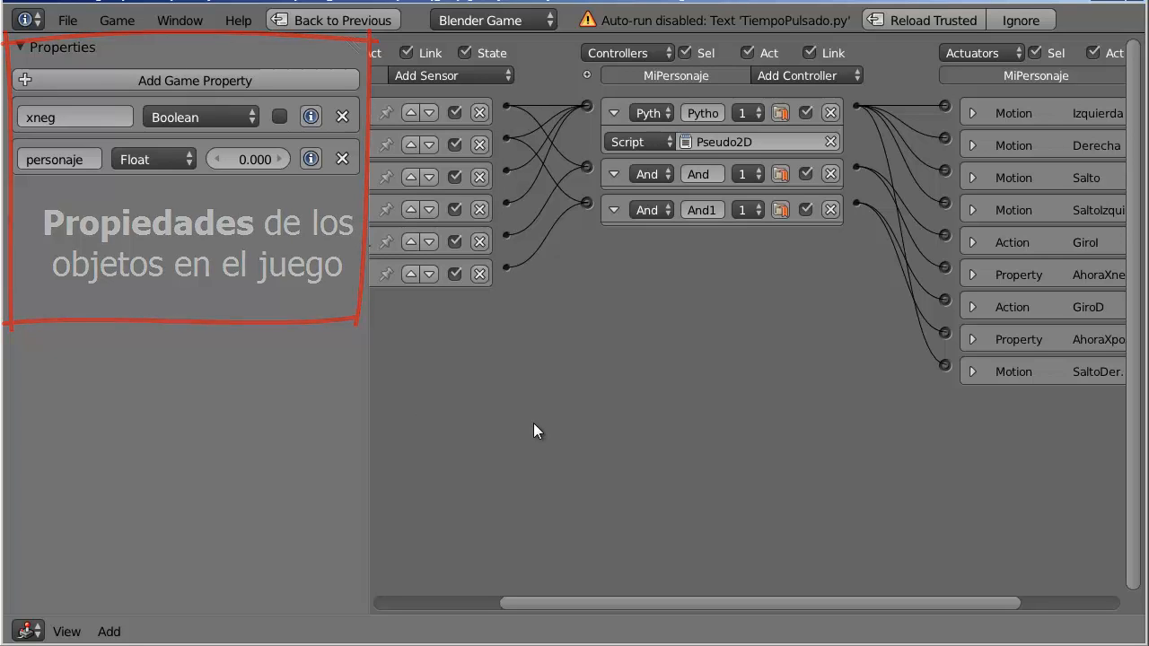
key(n)
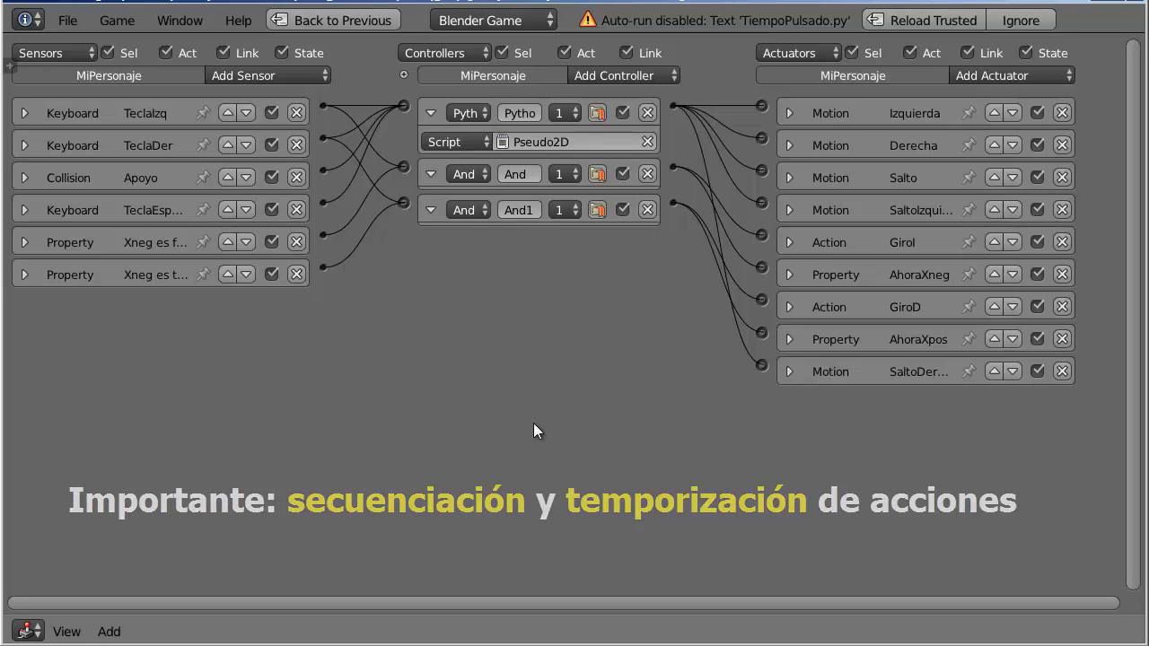
key(ctrl+Up)
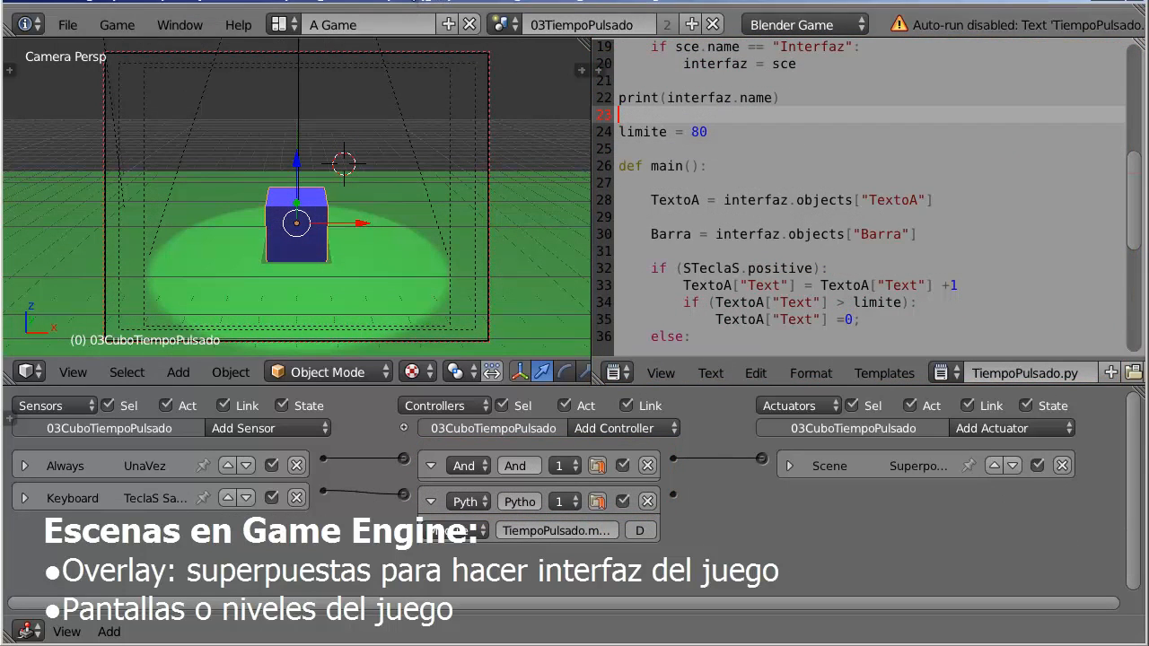
Step: Run the 03TiempoPulsado game and trigger its keyboard sensor repeatedly to test the bar and counters of the overlay scene
key(p)
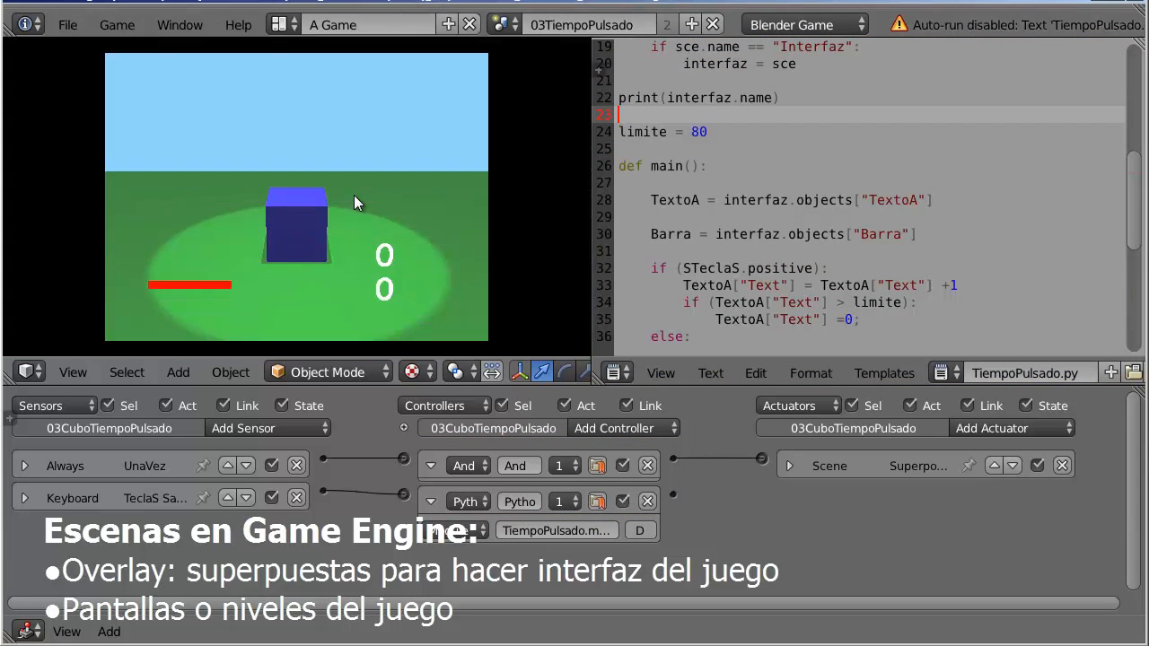
key(s)
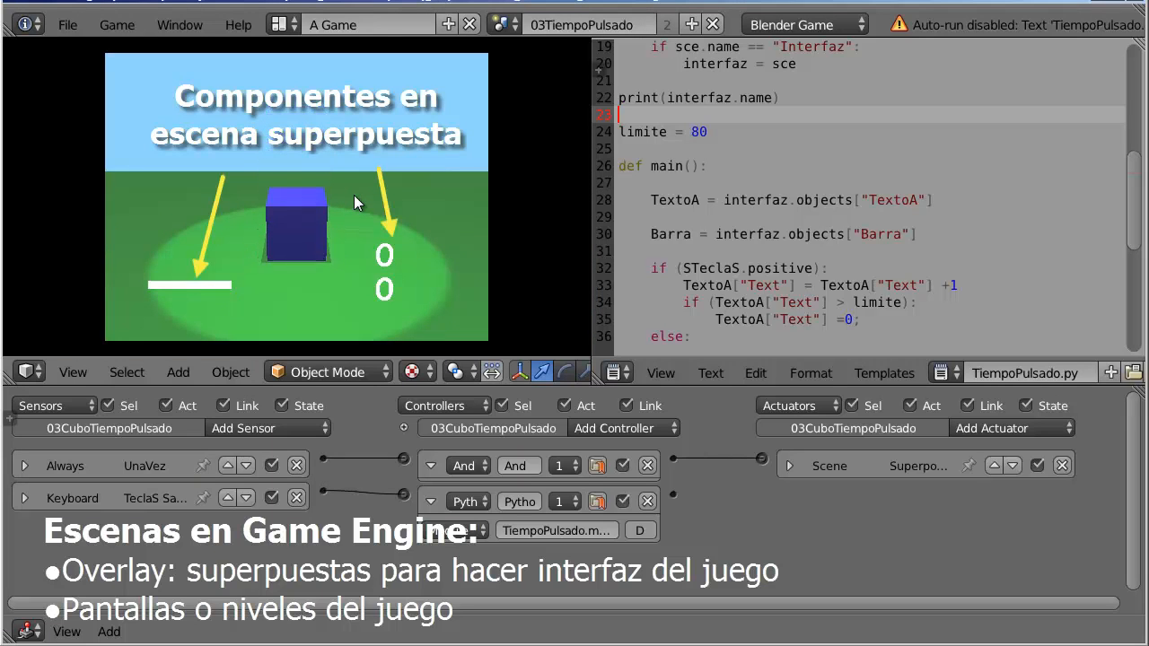
key(s)
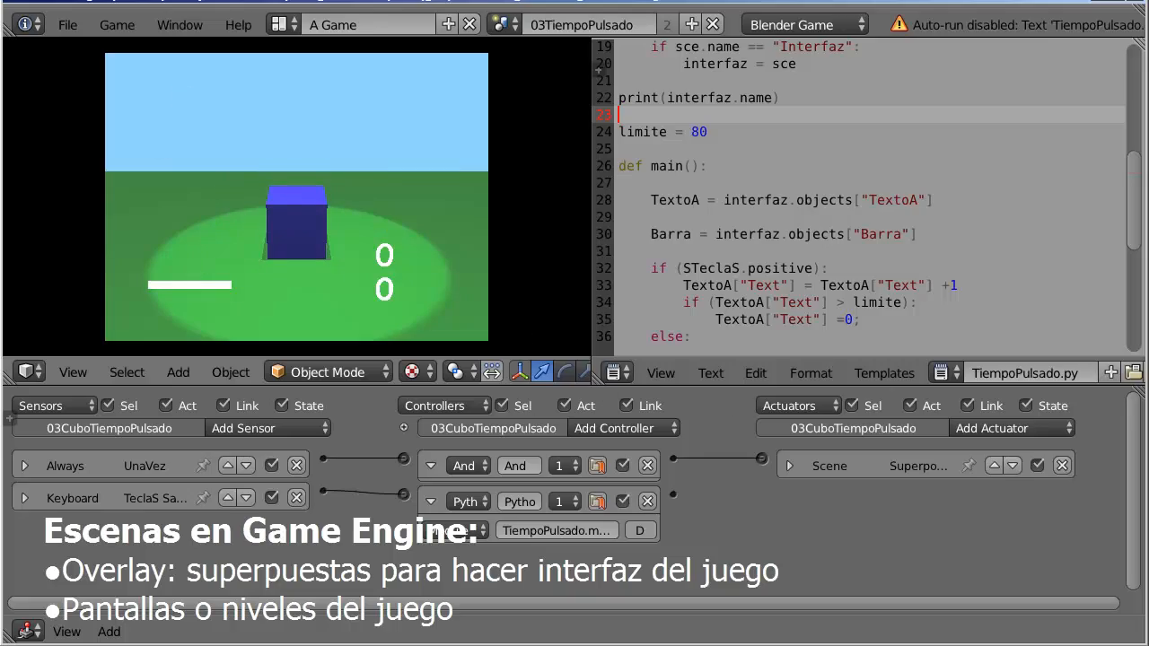
key(s)
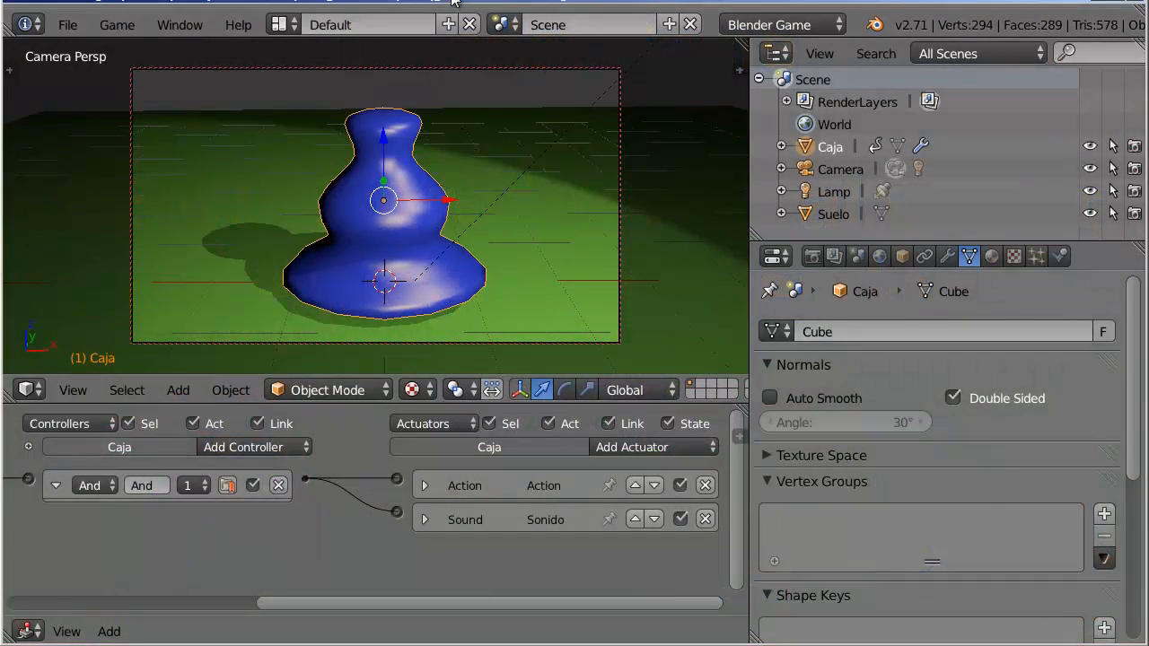
Step: Expand Caja's Sonido sound actuator to examine its 3D sound settings, and run the game to hear it
click(424, 520)
drag(741, 449, 713, 541)
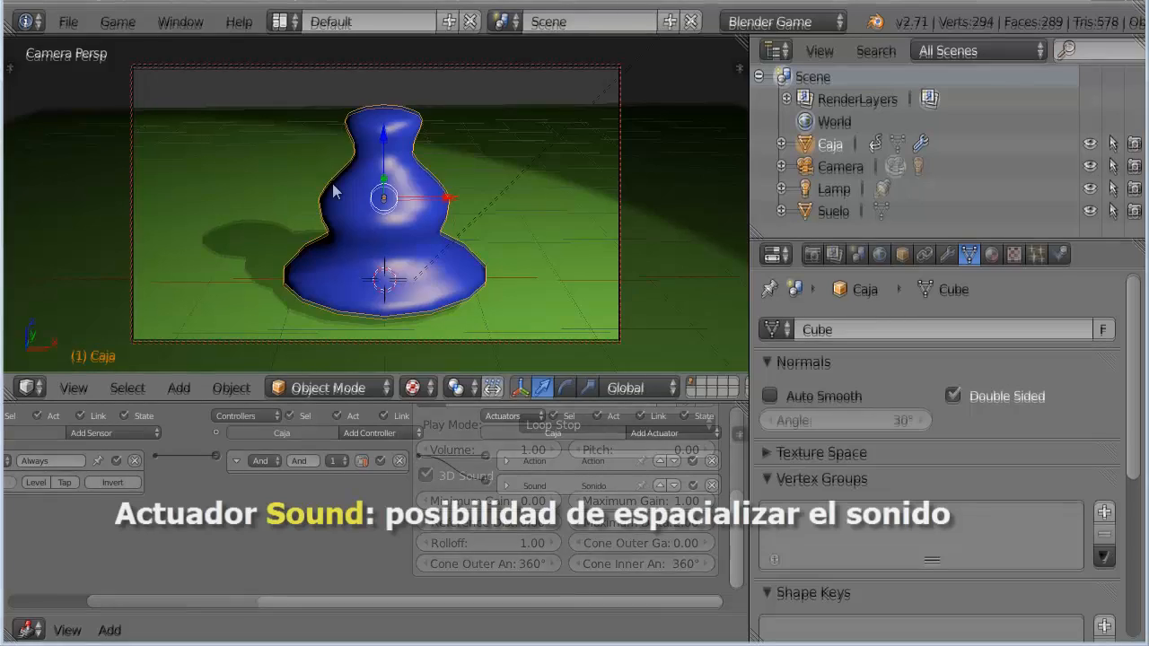
key(p)
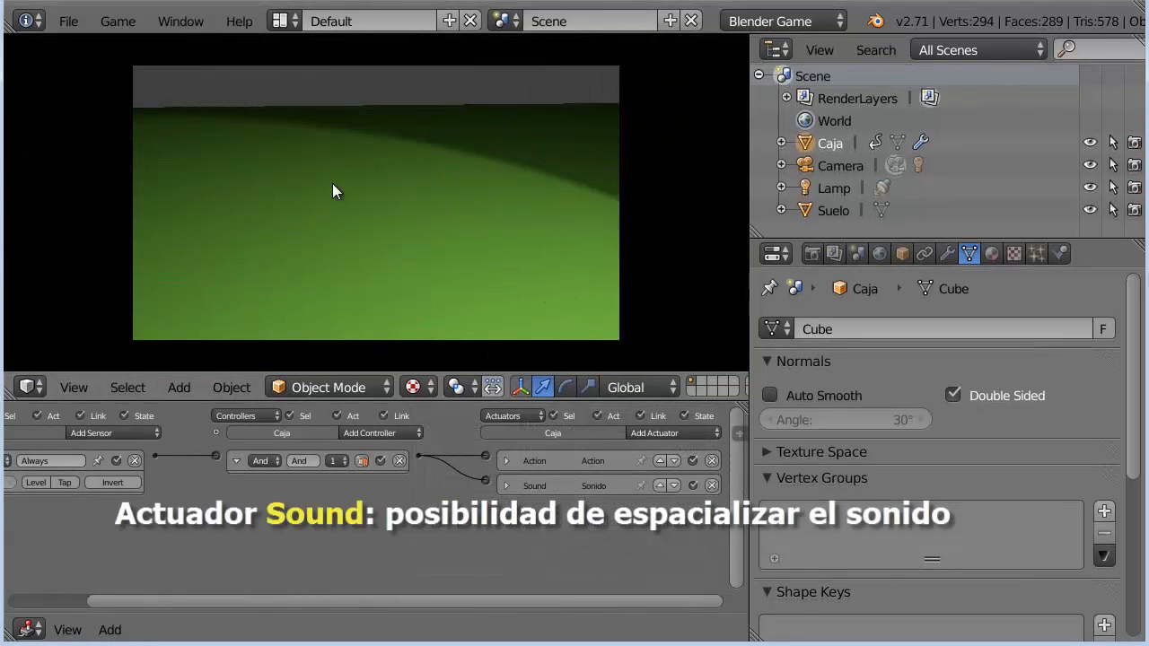